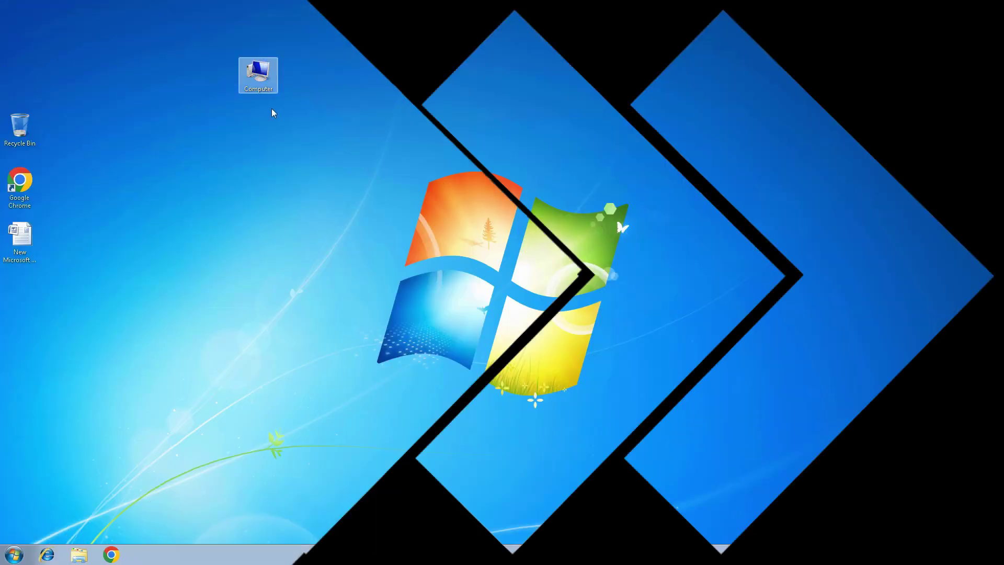
- View the computer's system properties from the Computer icon, then close the window
right_click(260, 91)
left_click(200, 155)
right_click(255, 71)
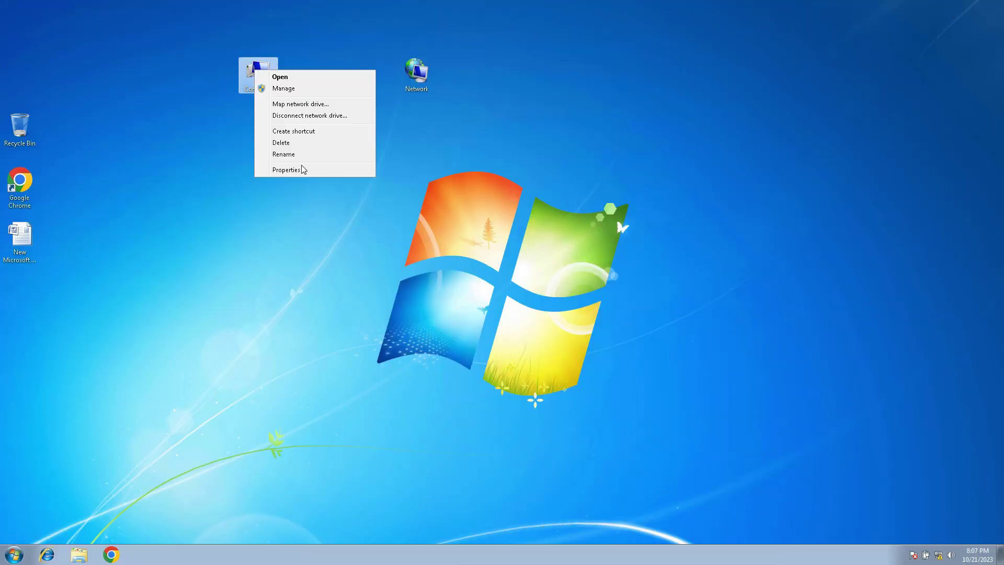
left_click(301, 171)
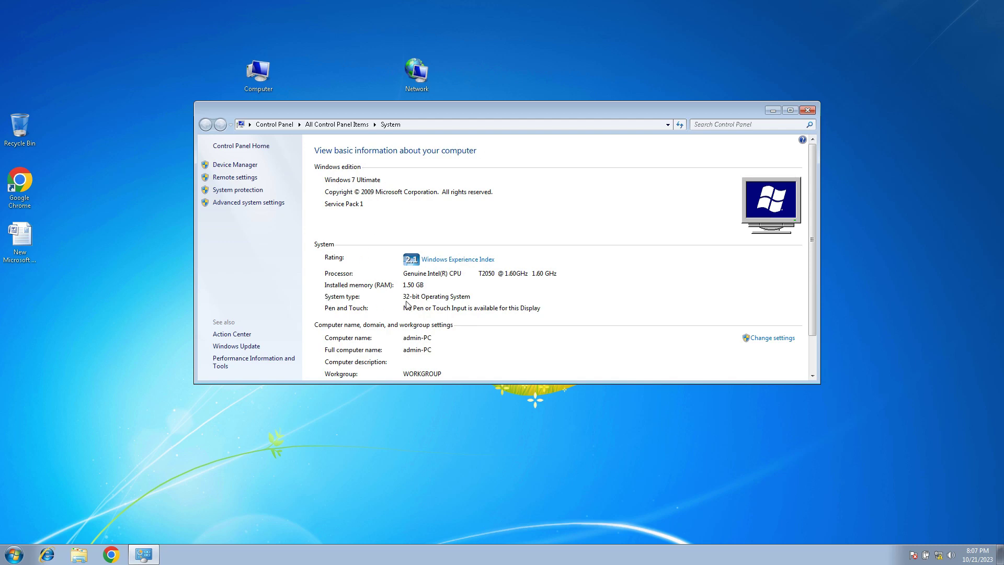
left_click(808, 112)
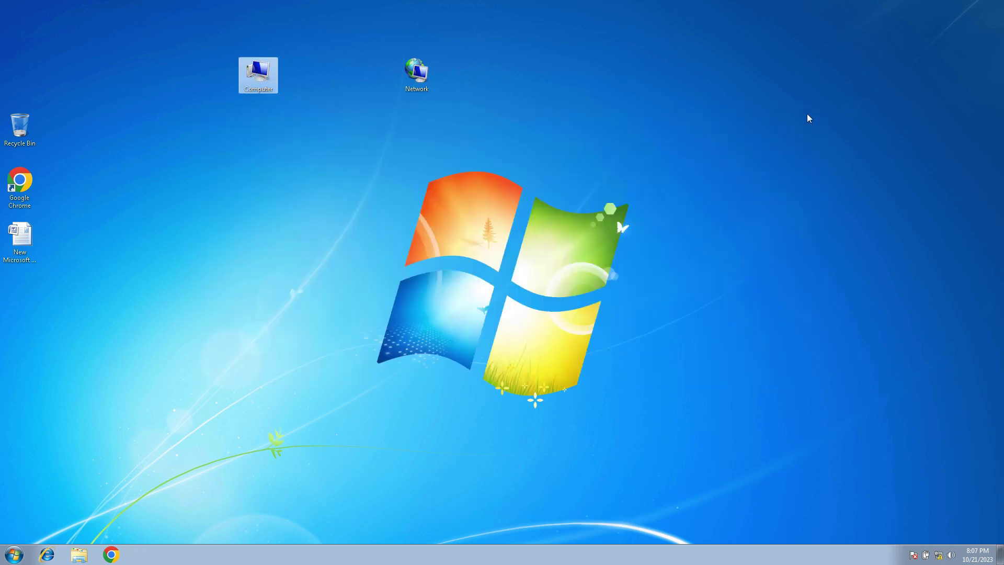
left_click(402, 148)
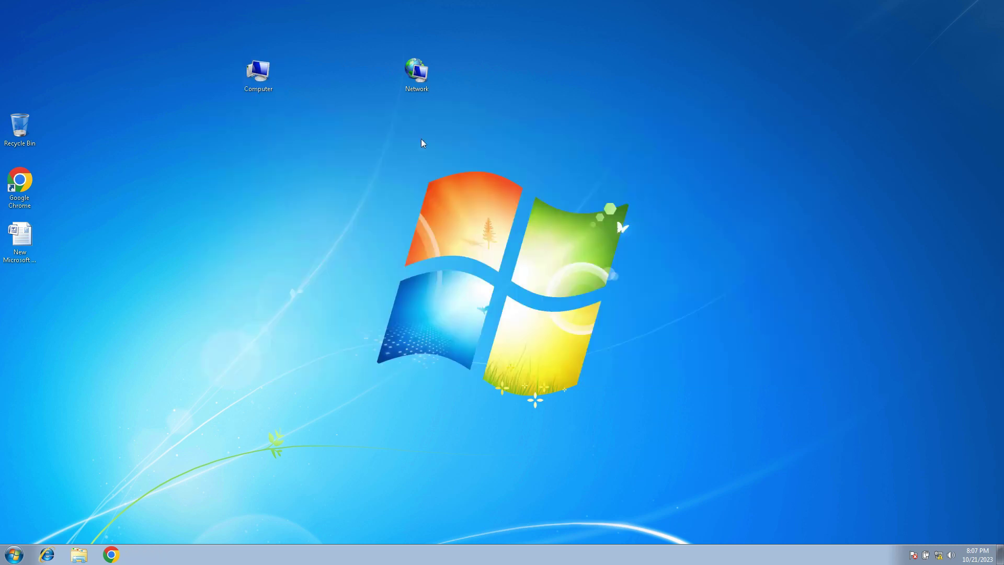
- Inspect the Local Area Connection's IPv4 settings, then close all network windows
right_click(415, 82)
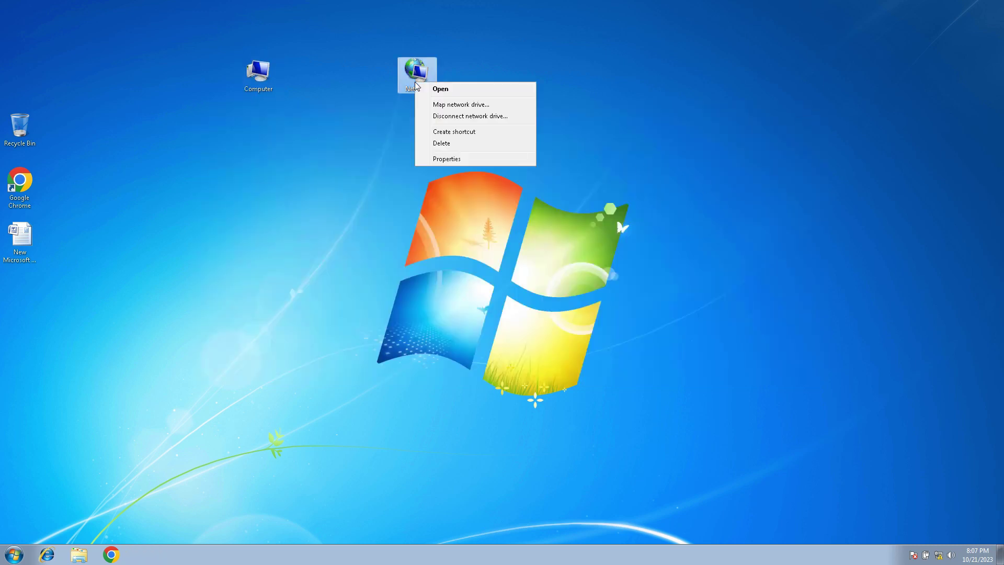
left_click(457, 161)
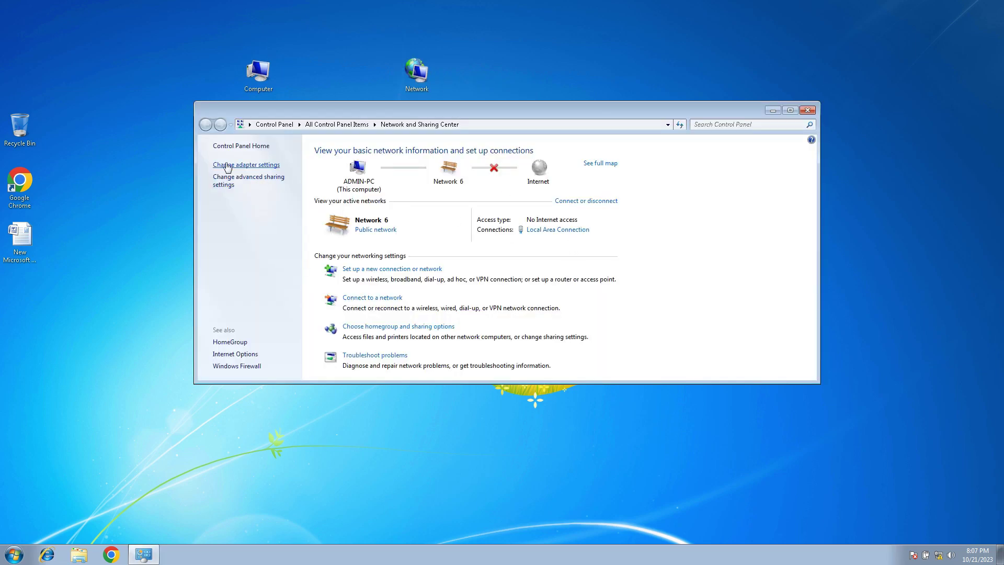
left_click(227, 165)
right_click(247, 167)
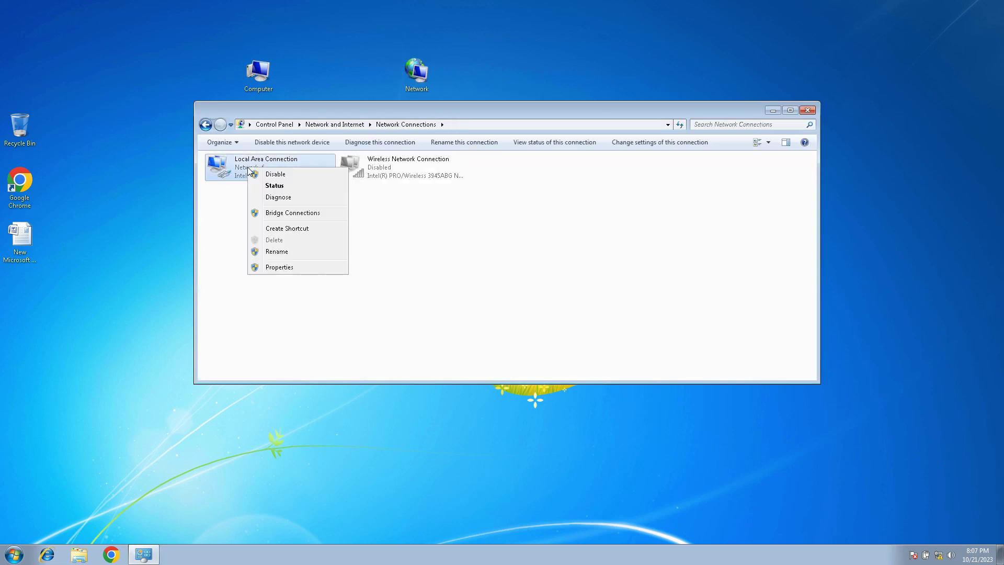
left_click(275, 186)
left_click(438, 364)
left_click(532, 300)
left_click(566, 343)
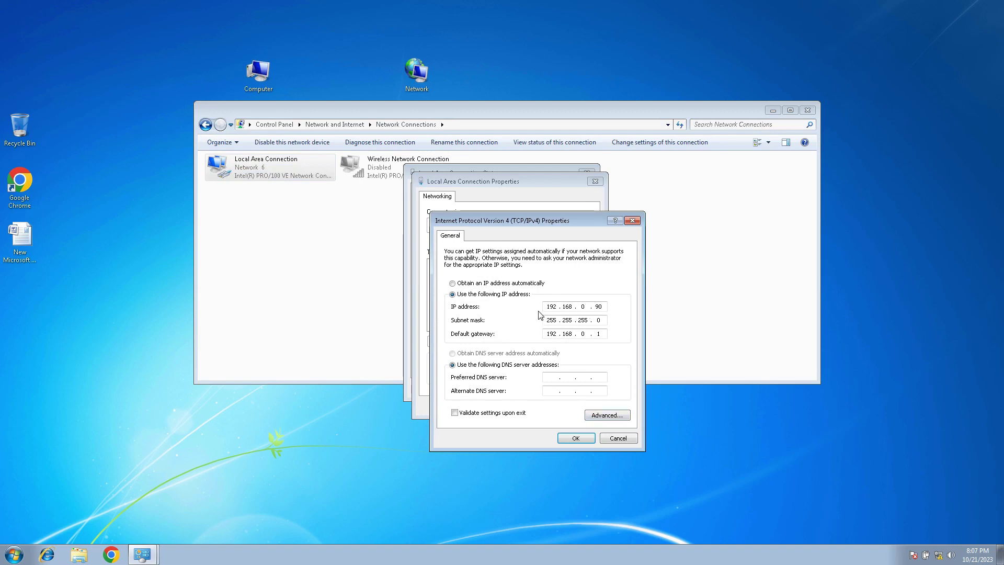
left_click(574, 438)
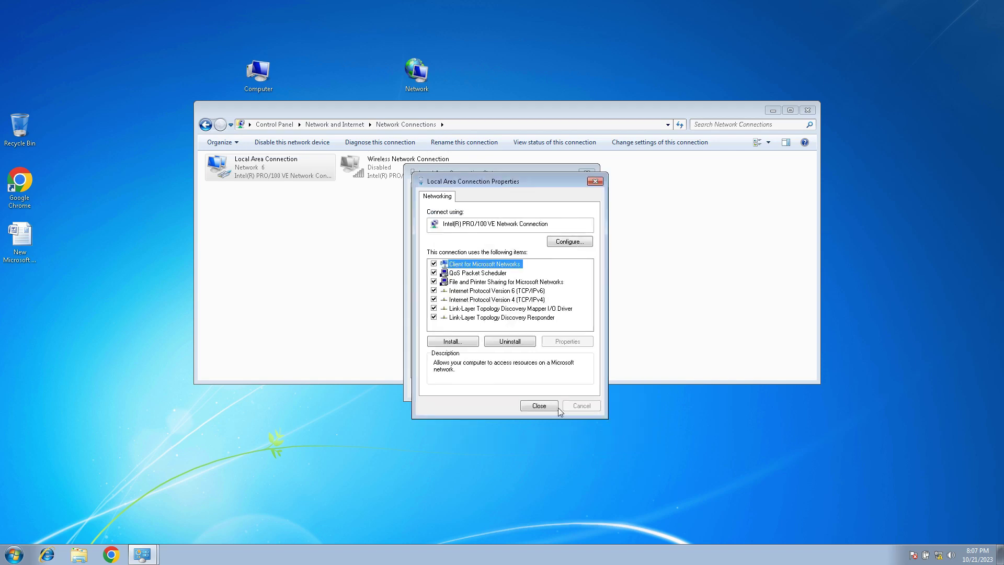
left_click(542, 407)
left_click(573, 388)
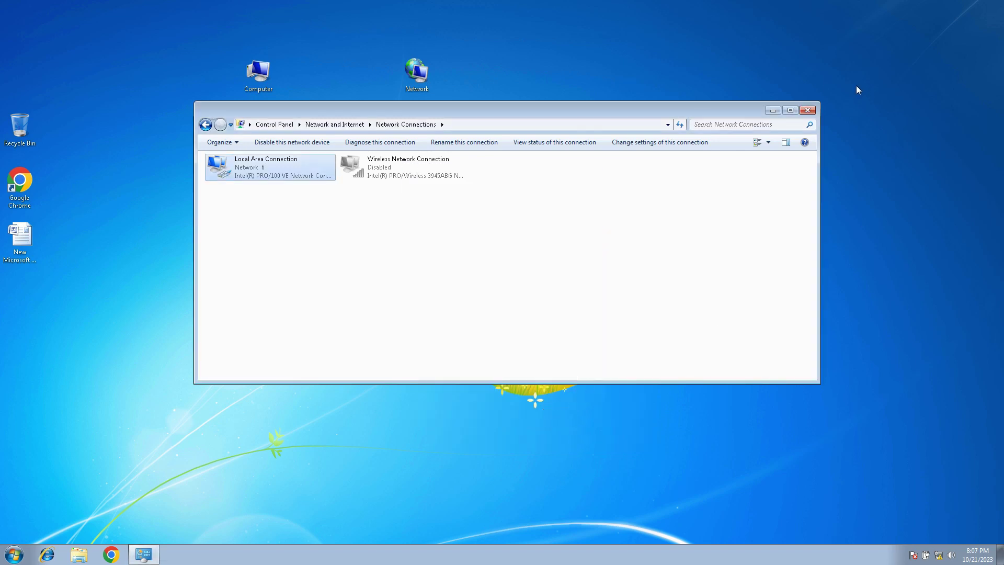
left_click(808, 110)
- Refresh the desktop, then run net user in Command Prompt to list existing accounts
right_click(598, 200)
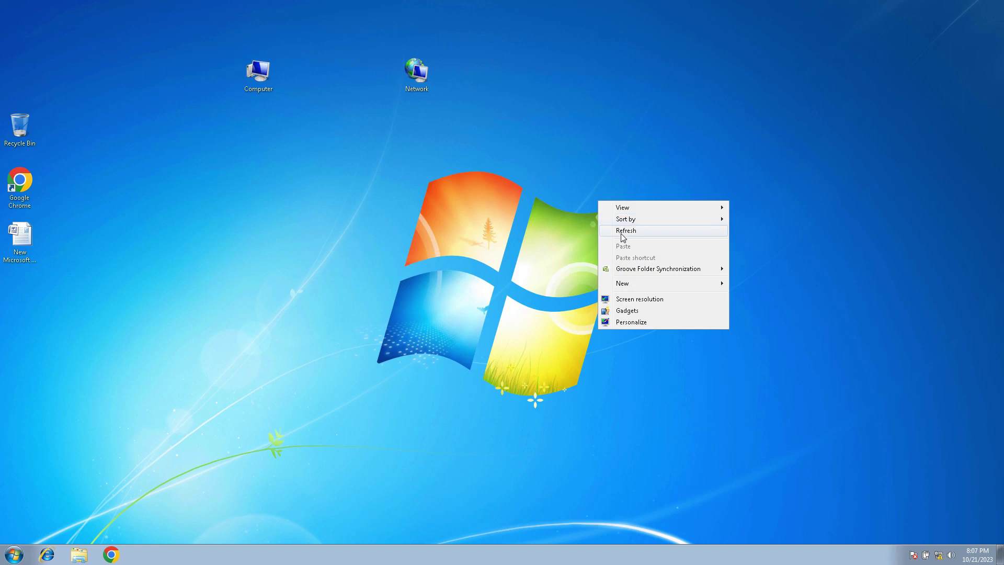
left_click(622, 231)
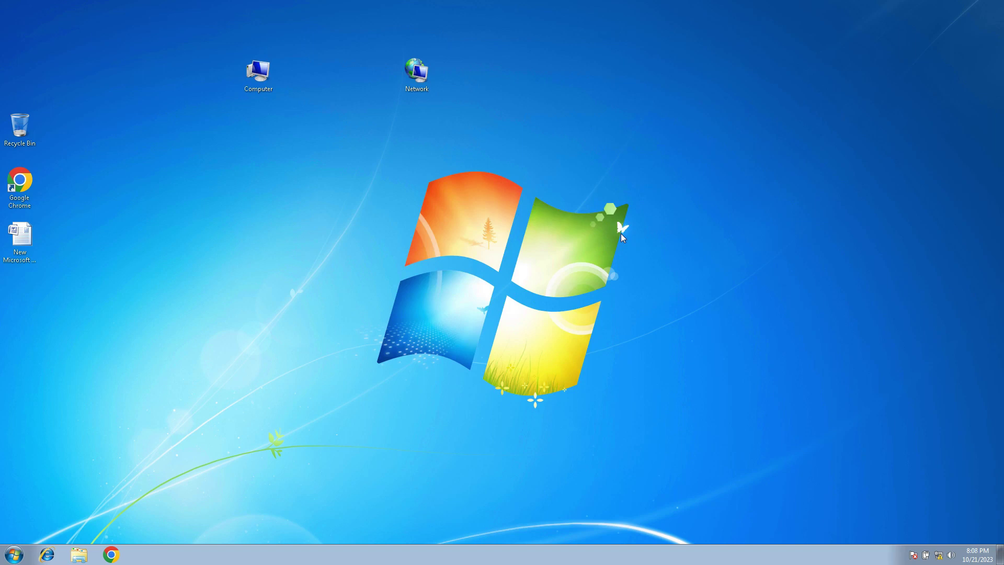
left_click(16, 554)
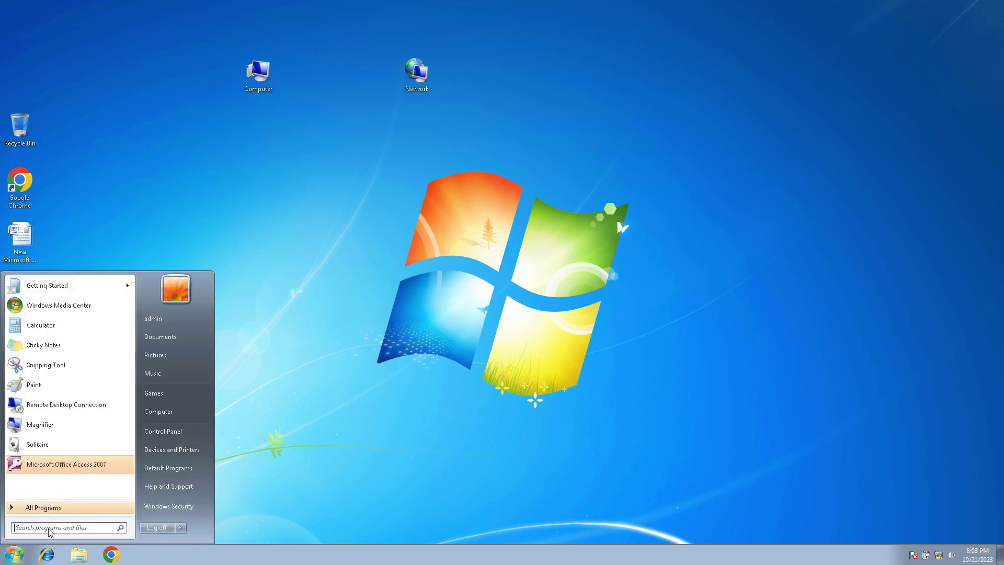
type("cmd")
key("Return")
left_click_drag(249, 114, 452, 231)
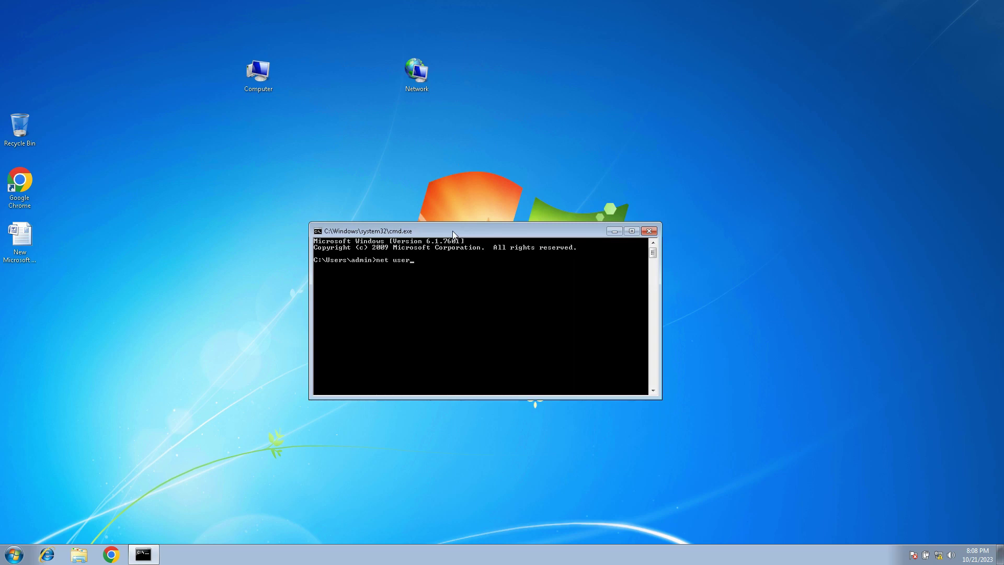
key("Return")
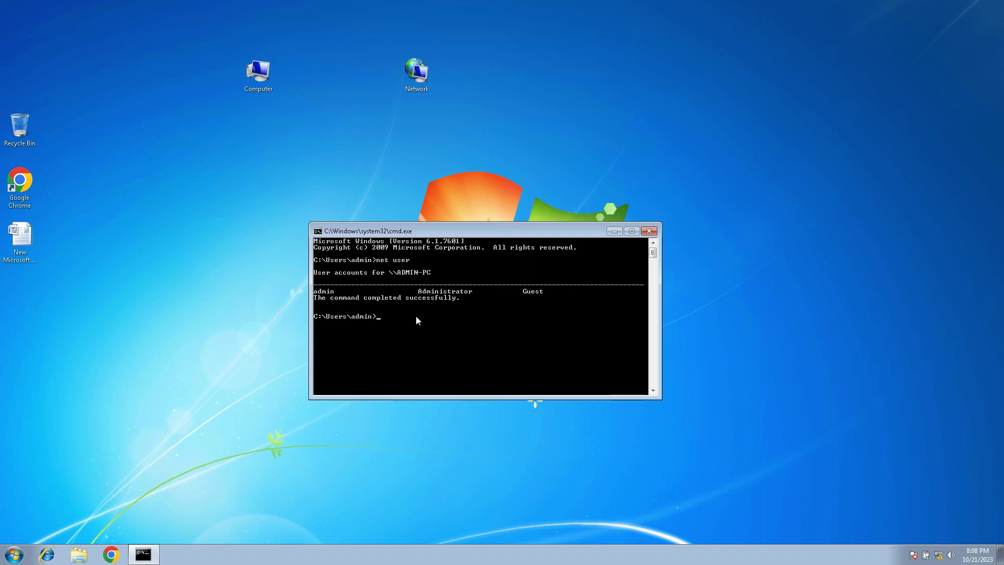
left_click(650, 232)
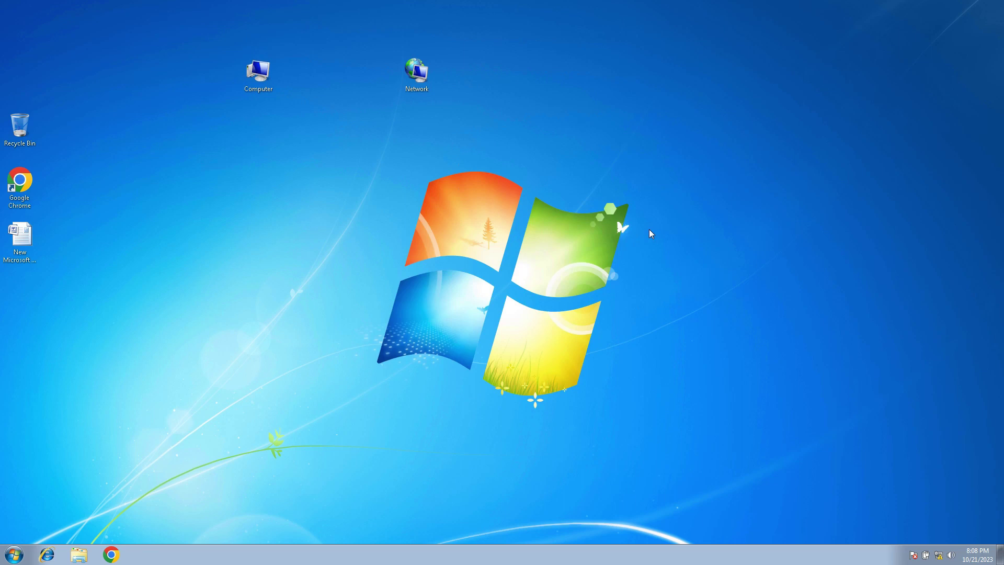
- Open Computer Management at Local Users and Groups > Users, showing admin, Administrator and Guest
left_click_drag(265, 78, 185, 79)
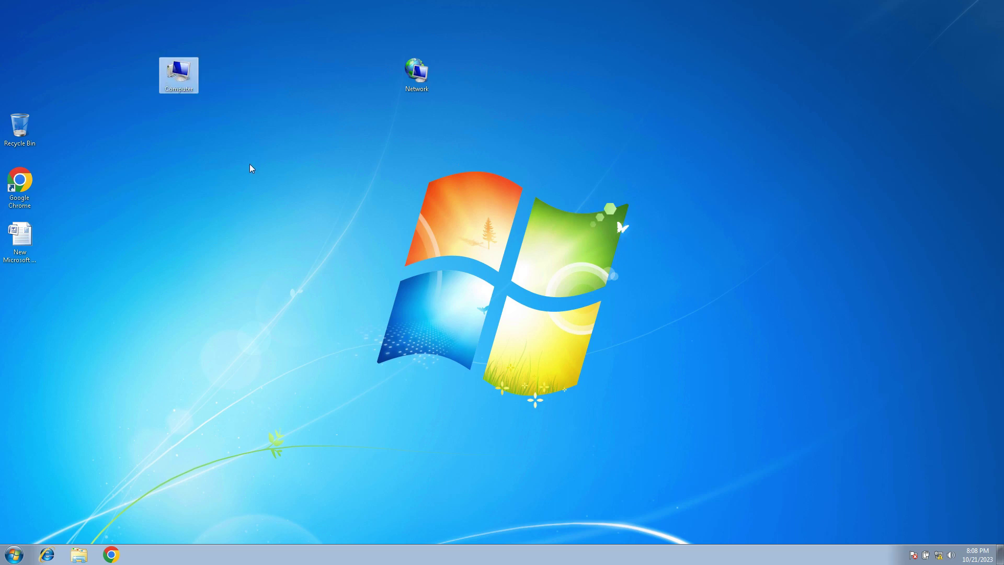
right_click(178, 82)
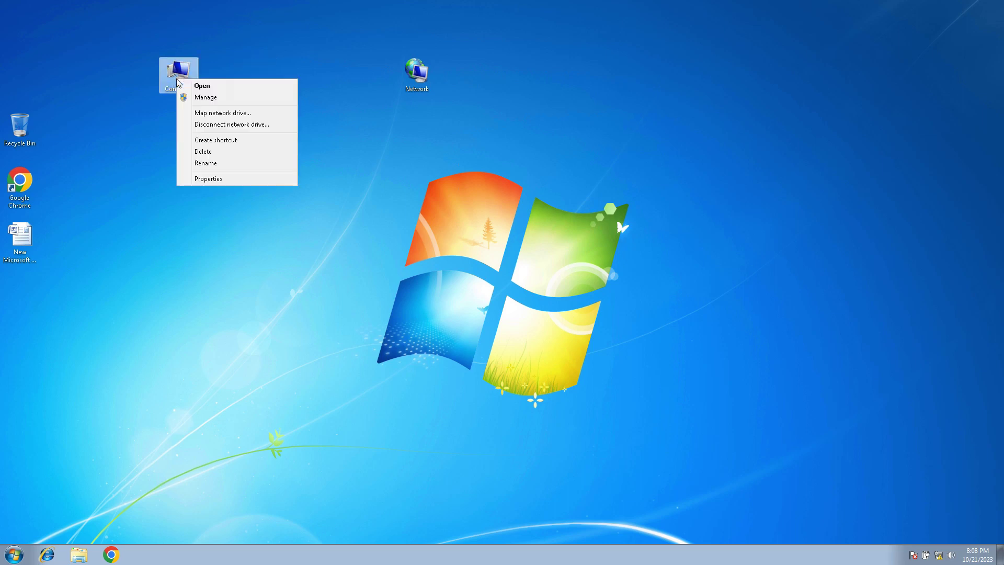
left_click(199, 98)
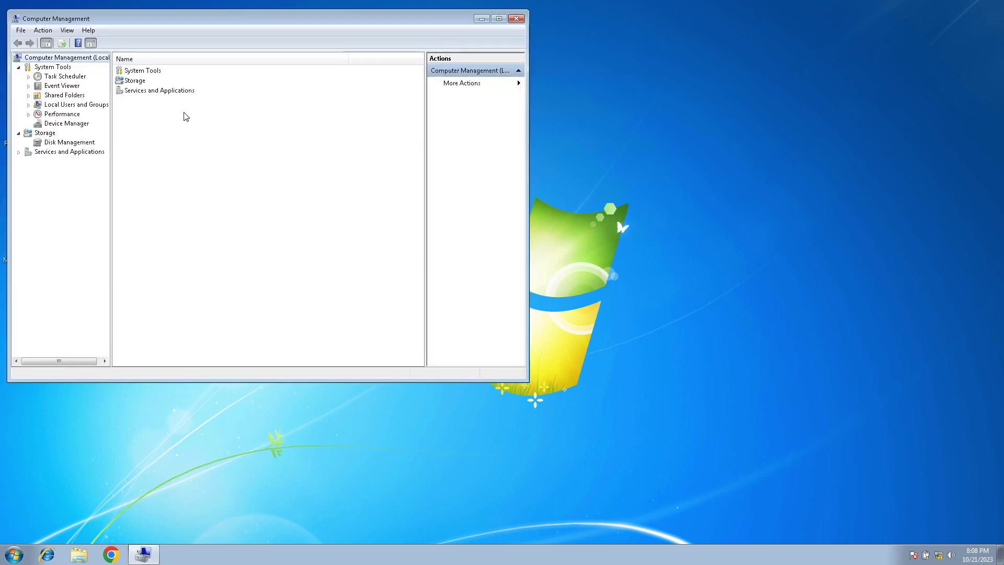
double_click(69, 106)
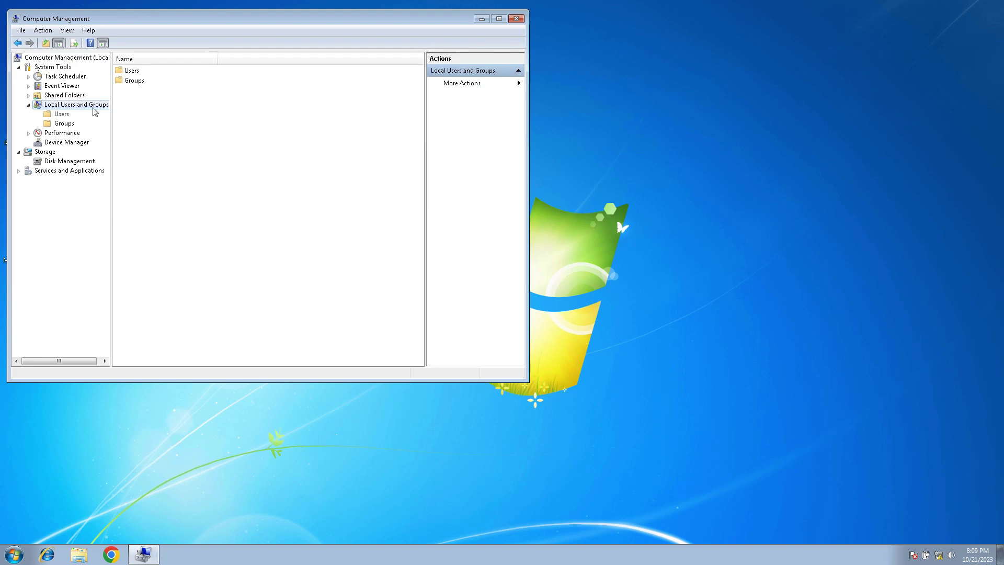
left_click(63, 114)
left_click_drag(182, 18, 498, 60)
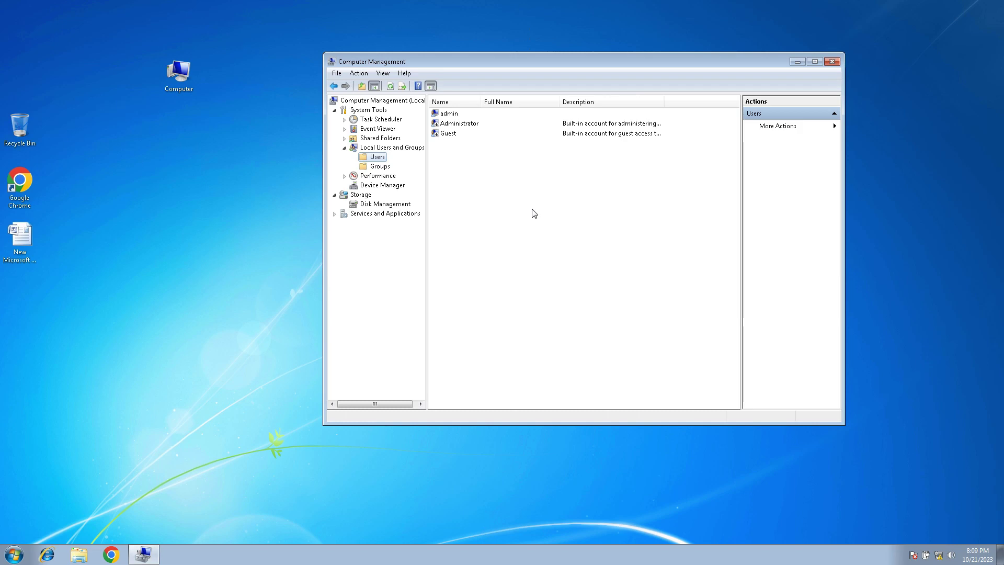
left_click_drag(550, 63, 576, 65)
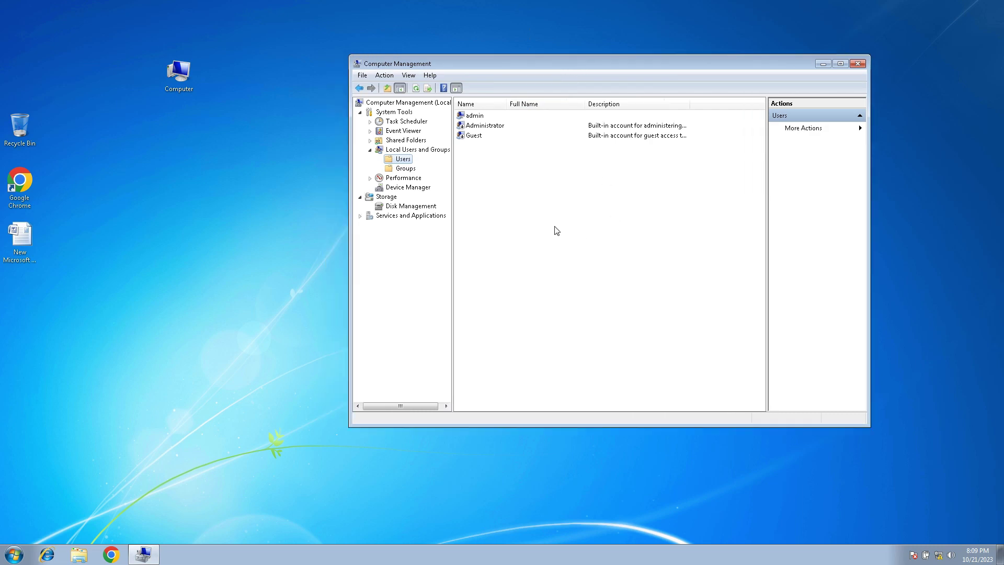
right_click(572, 240)
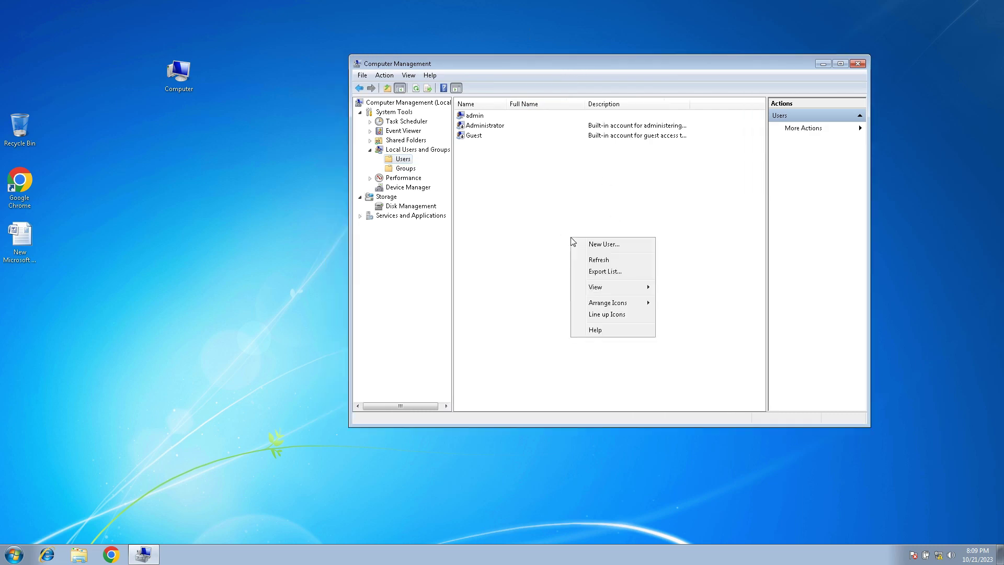
- Add account 'user' with a password, ticking 'User cannot change password' and 'Password never expires'
left_click(598, 245)
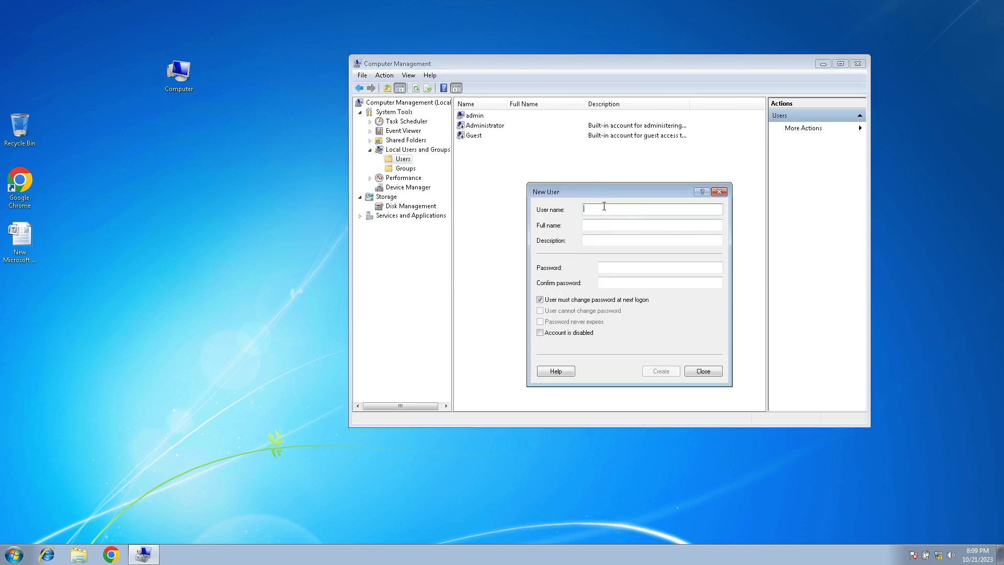
type("user")
left_click(540, 299)
left_click(541, 311)
left_click(540, 321)
left_click(631, 270)
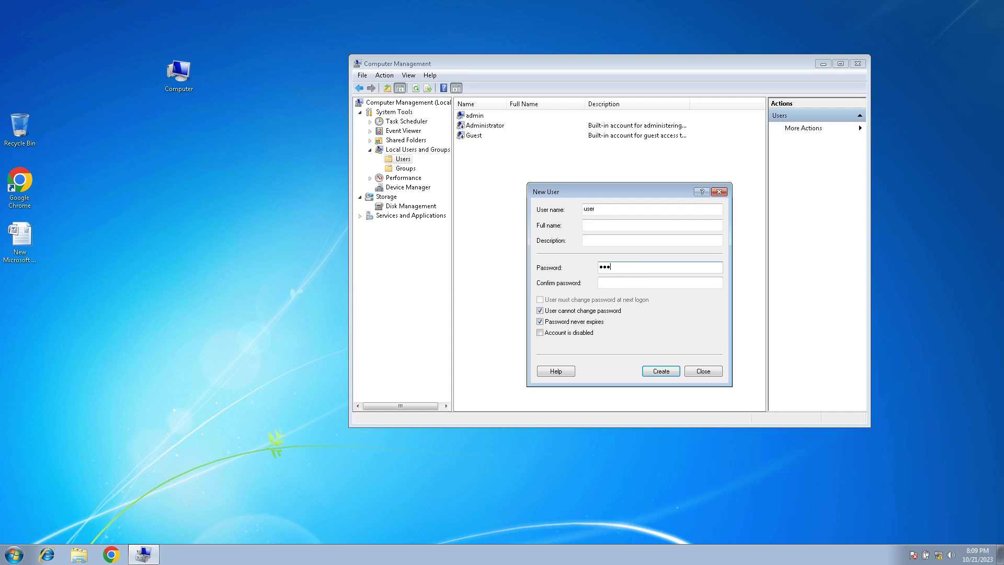
left_click(621, 284)
left_click(660, 371)
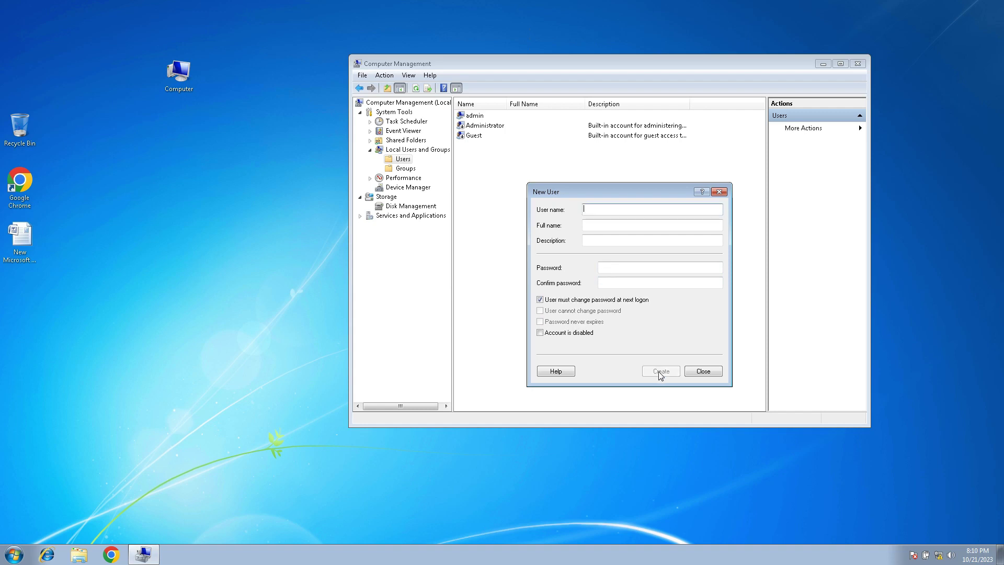
left_click(704, 371)
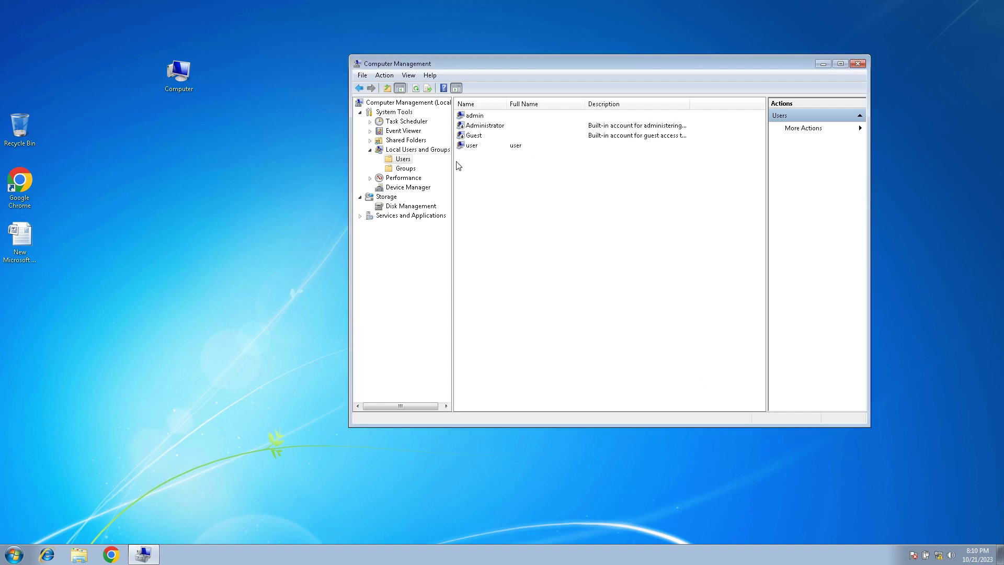
right_click(532, 218)
- Add account user1 with 'User cannot change password' and 'Password never expires' ticked
left_click(553, 229)
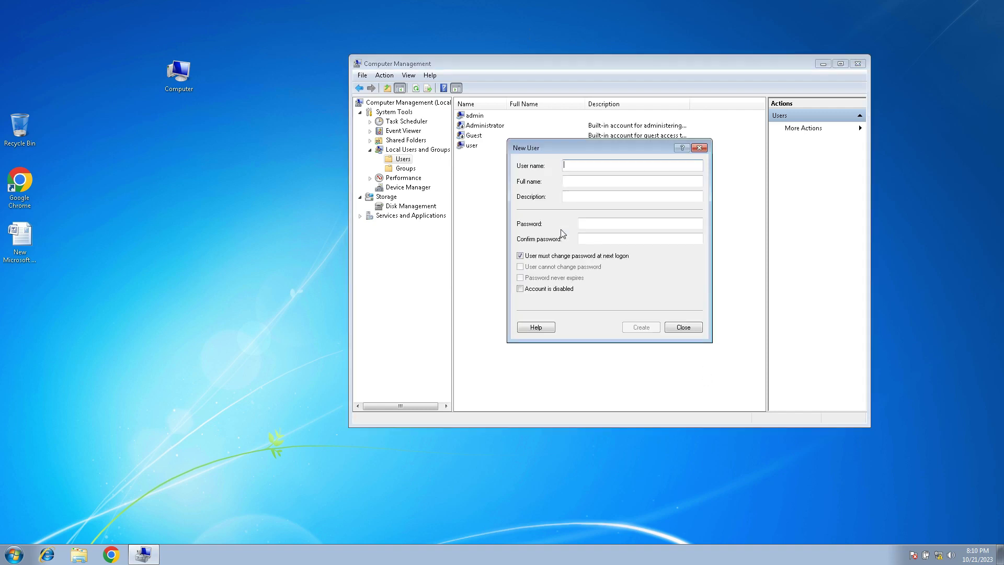
type("user1")
left_click(521, 256)
left_click(520, 267)
left_click(521, 278)
left_click(636, 328)
left_click(683, 328)
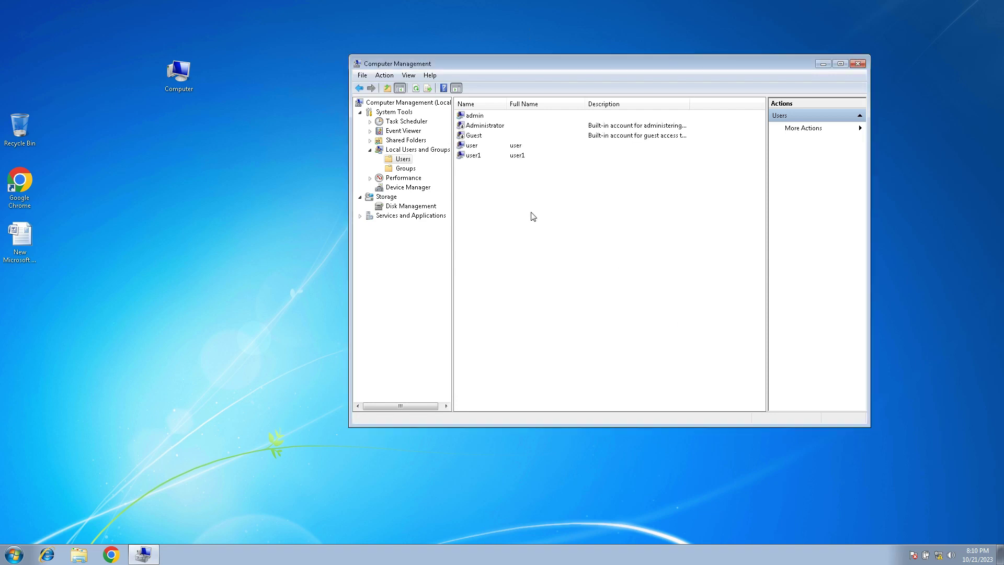
- Set and confirm a new password for user1 via Set Password
right_click(470, 156)
left_click(489, 163)
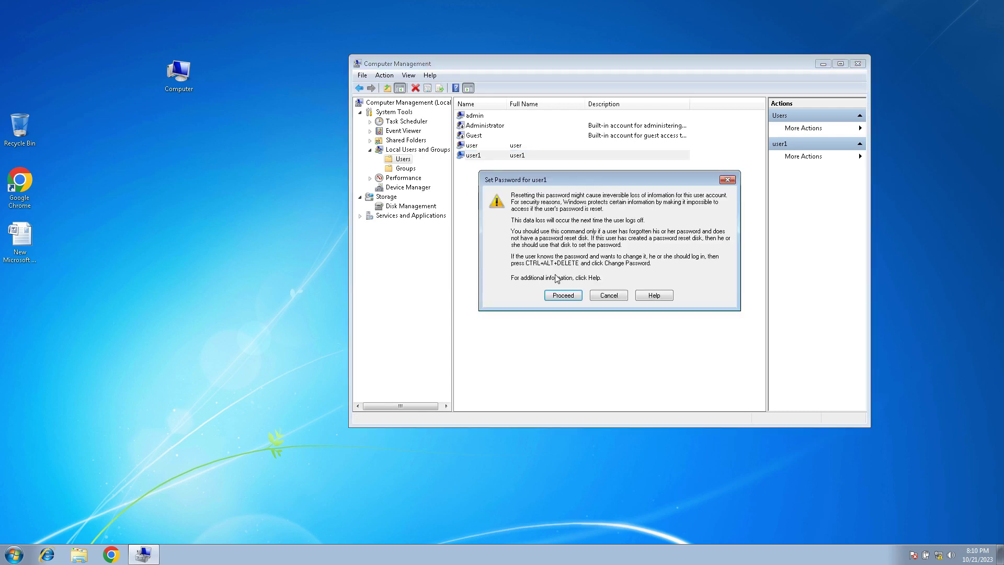
left_click(564, 295)
key("Tab")
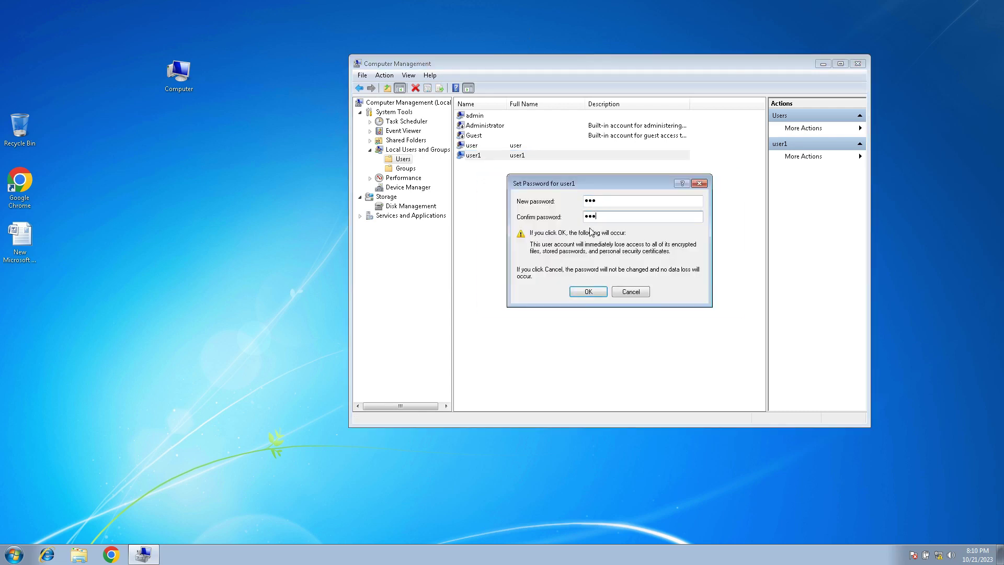
left_click(586, 291)
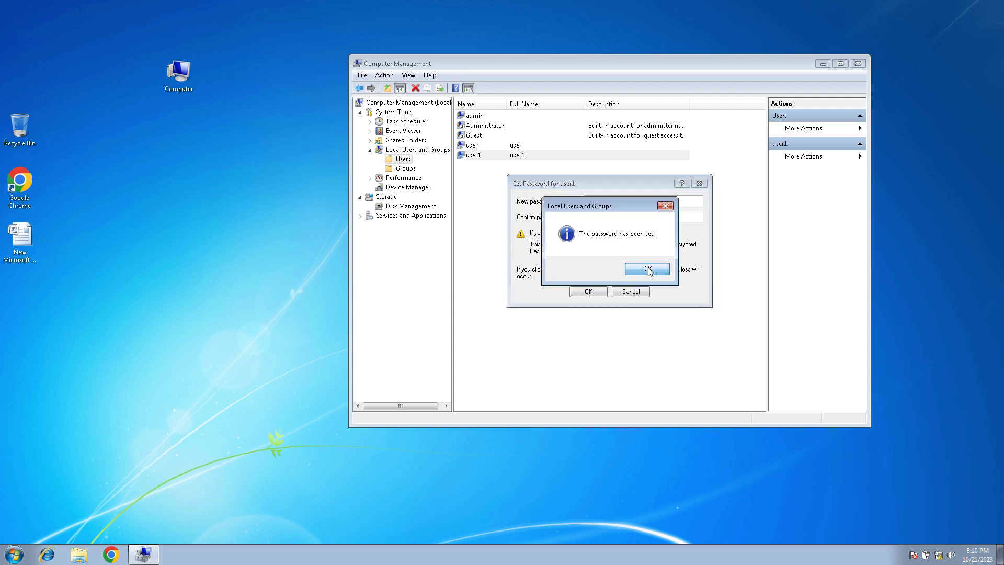
left_click(648, 267)
left_click(633, 268)
- Add account user2 with a password, ticking 'User cannot change password' and 'Password never expires'
right_click(507, 216)
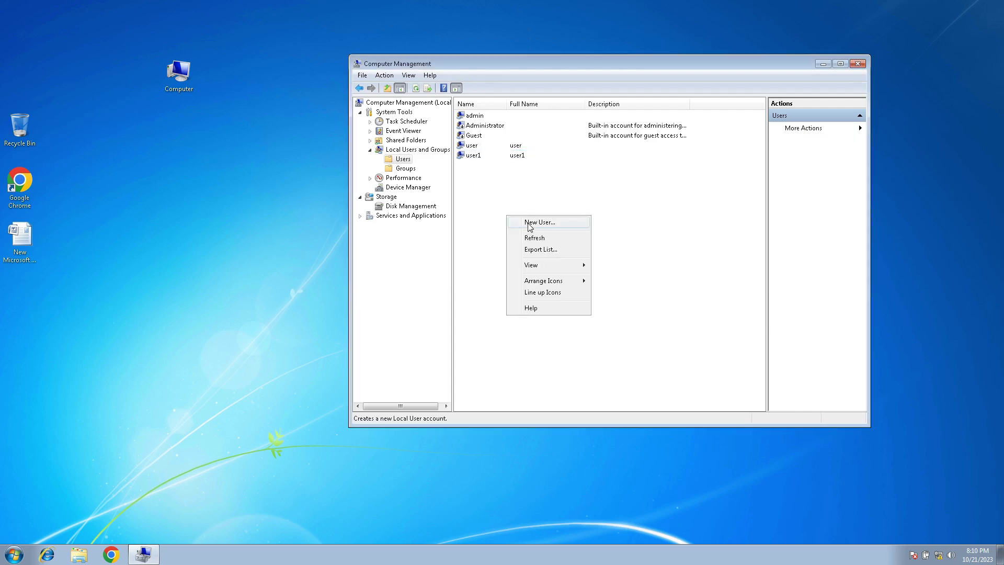
left_click(529, 226)
type("user2")
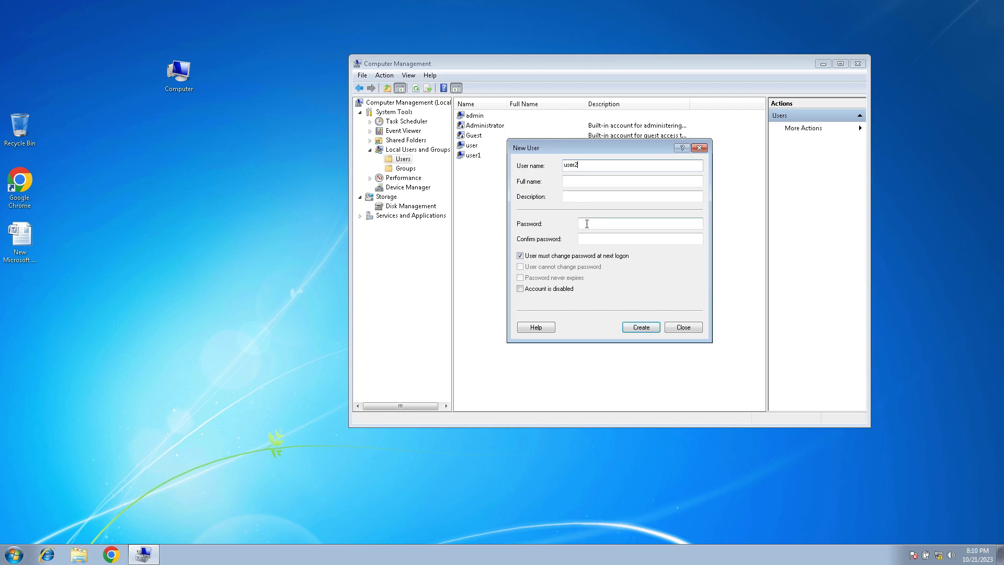
left_click(588, 224)
key("Tab")
type("1")
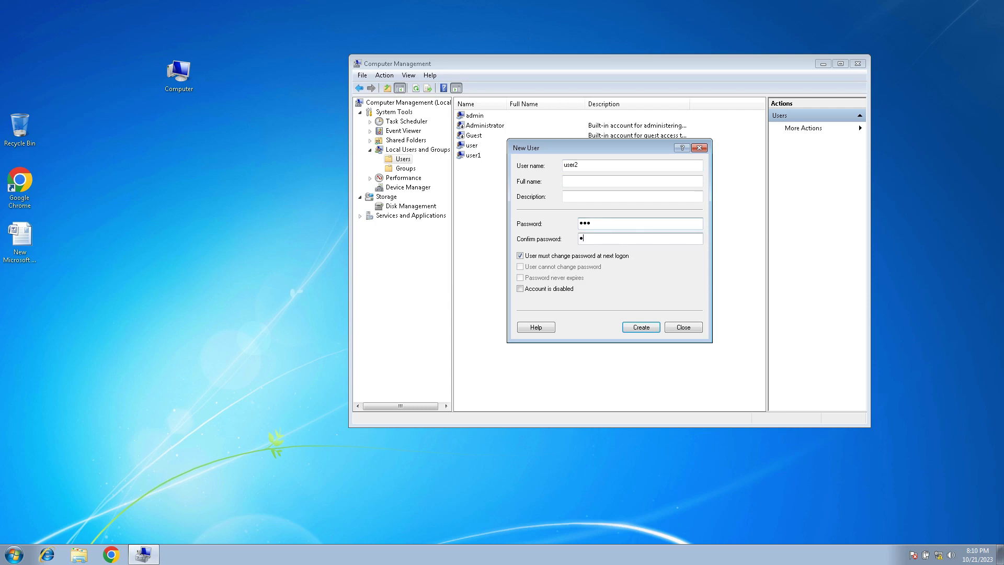
left_click(529, 256)
left_click(521, 267)
left_click(521, 277)
left_click(636, 328)
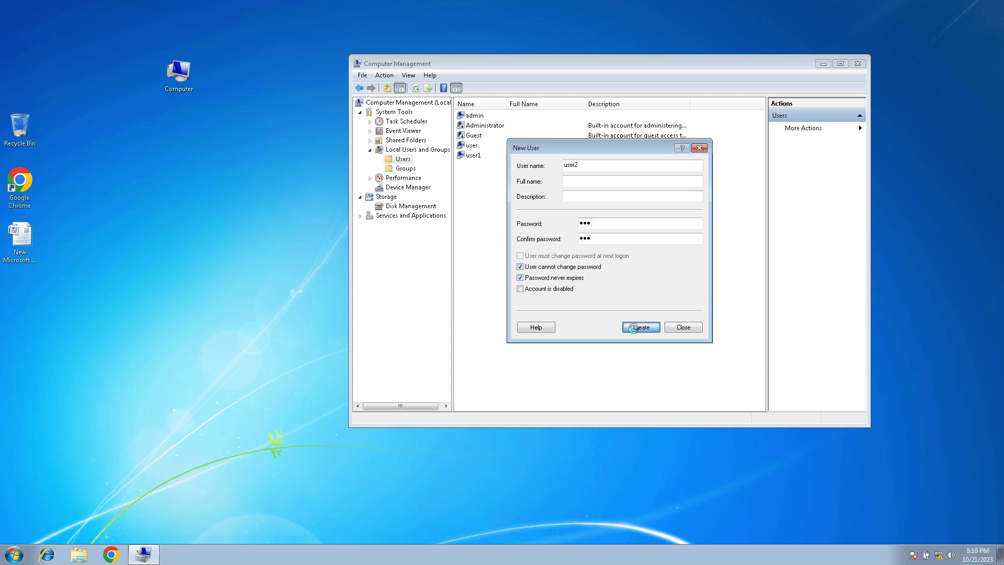
left_click(686, 331)
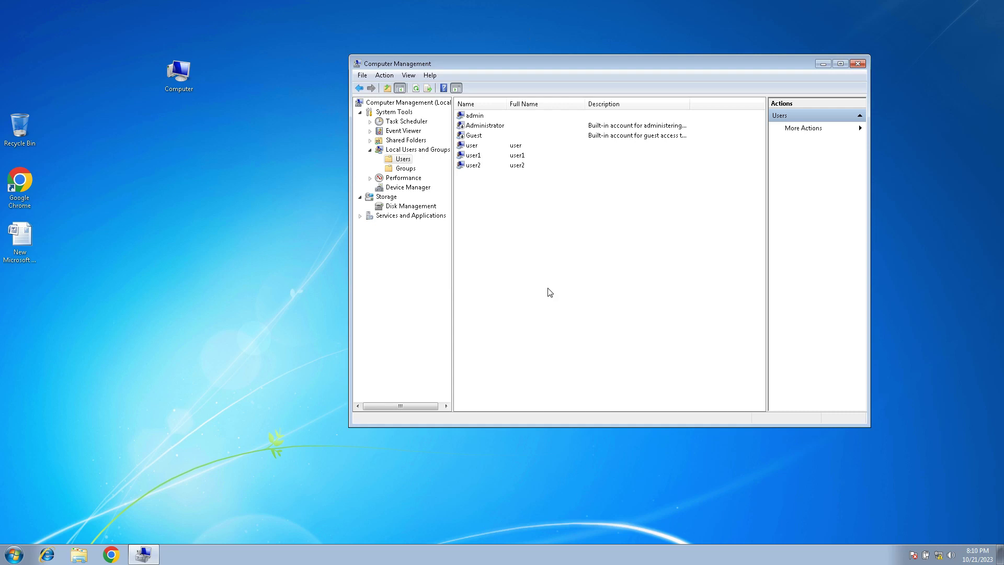
left_click(15, 558)
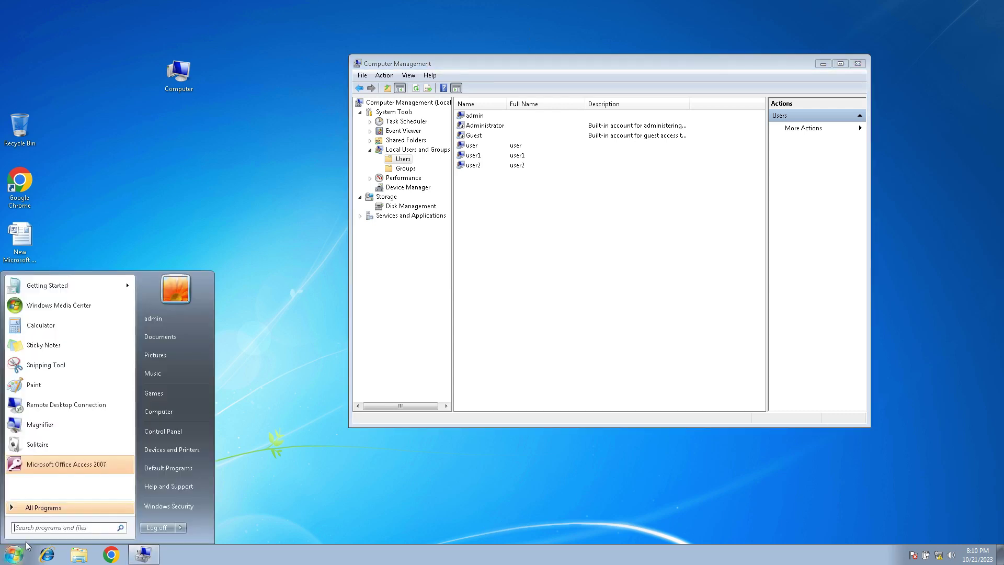
- Run 'net user' in cmd to confirm user, user1 and user2 exist, then close the console
type("cmd")
key("Return")
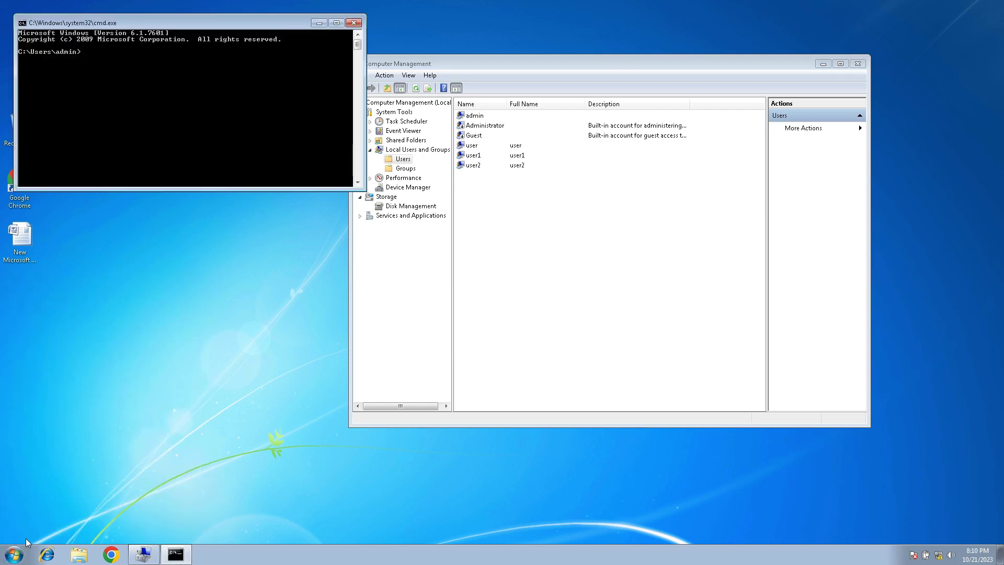
left_click_drag(177, 29, 433, 269)
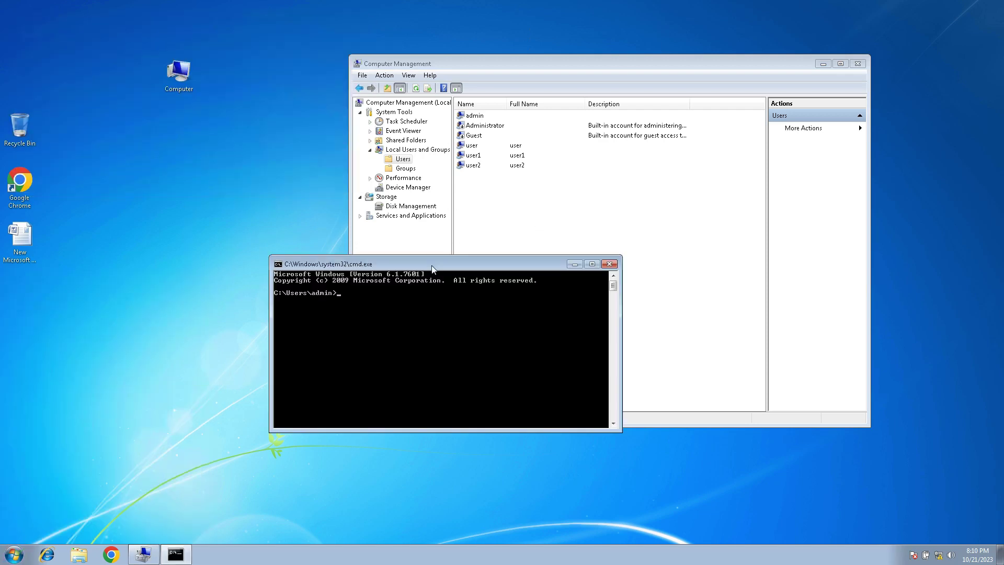
type("net user")
key("Return")
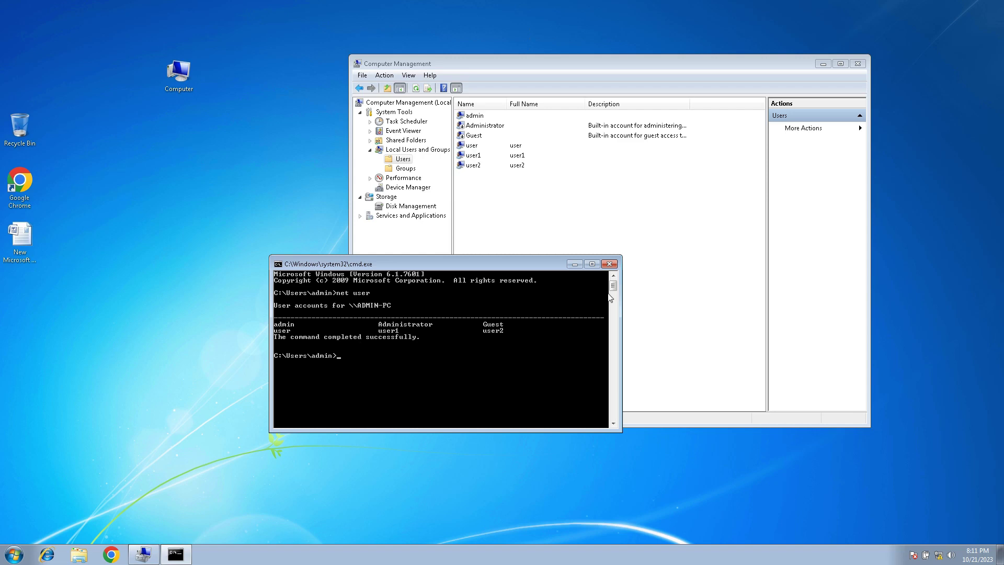
left_click(610, 264)
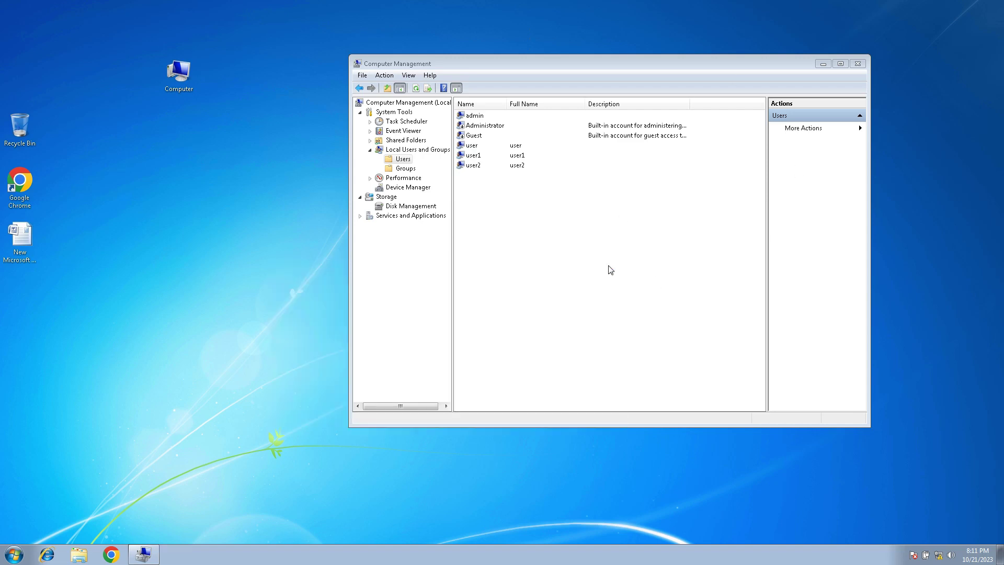
- Shift the Computer Management window right and select the Groups folder
left_click_drag(634, 60, 672, 60)
left_click(440, 169)
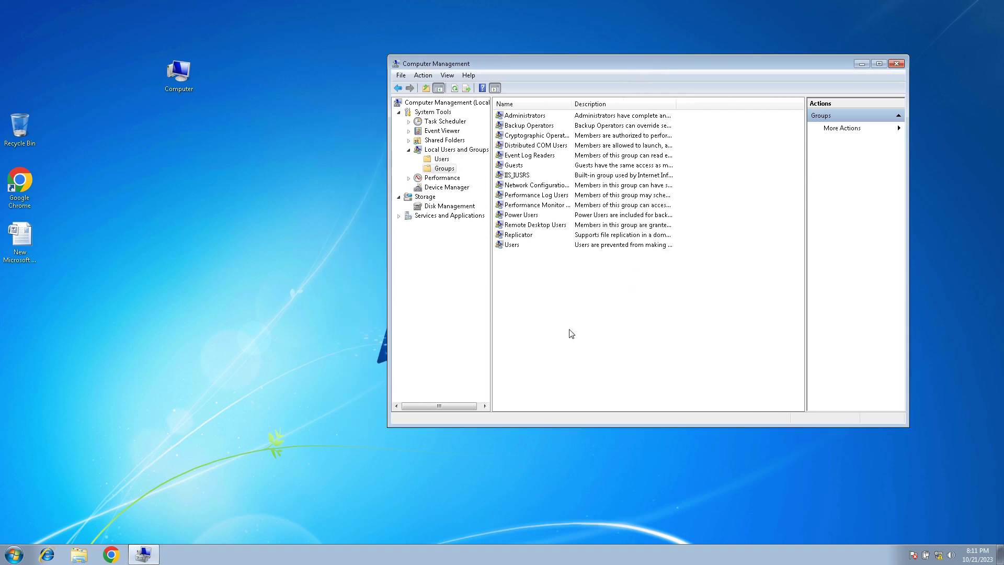
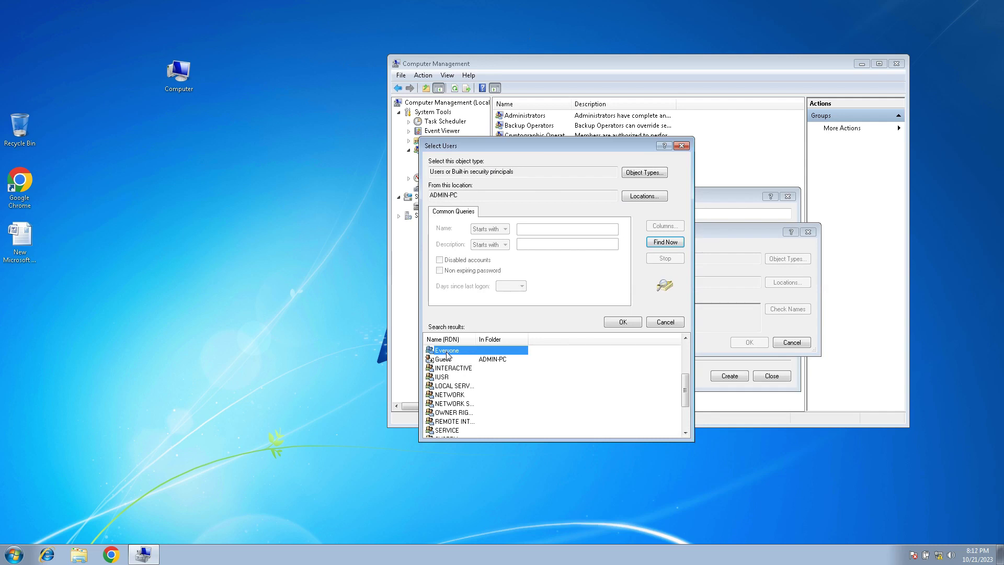
- Select user, user1, user2 and Everyone in the search results
left_click_drag(685, 393, 686, 421)
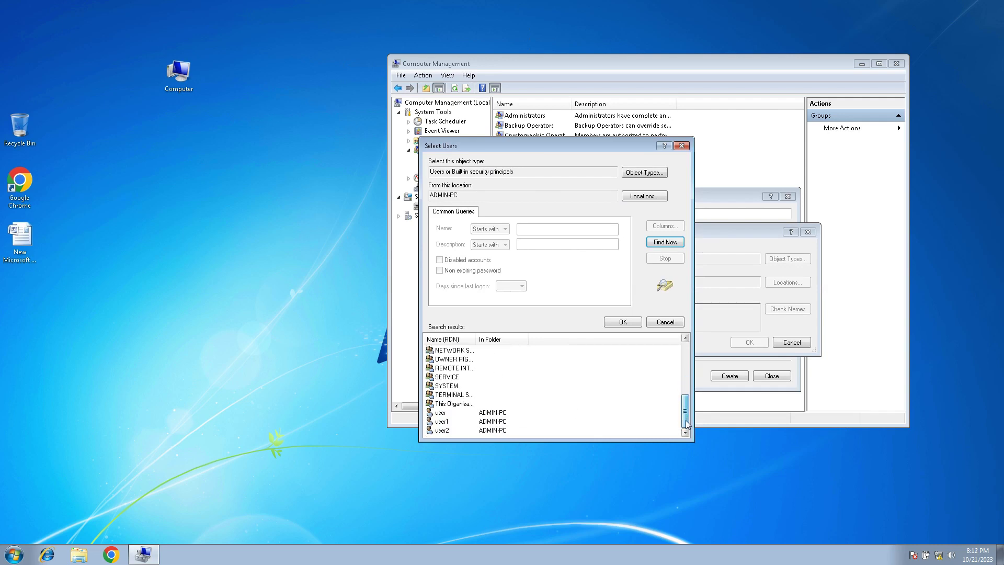
left_click(446, 430)
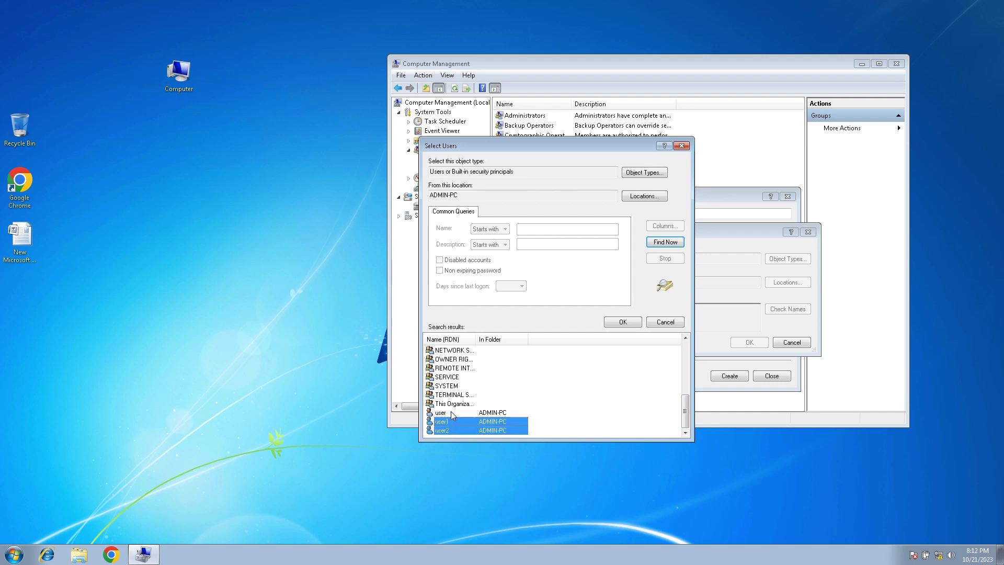
left_click(451, 413, "shift")
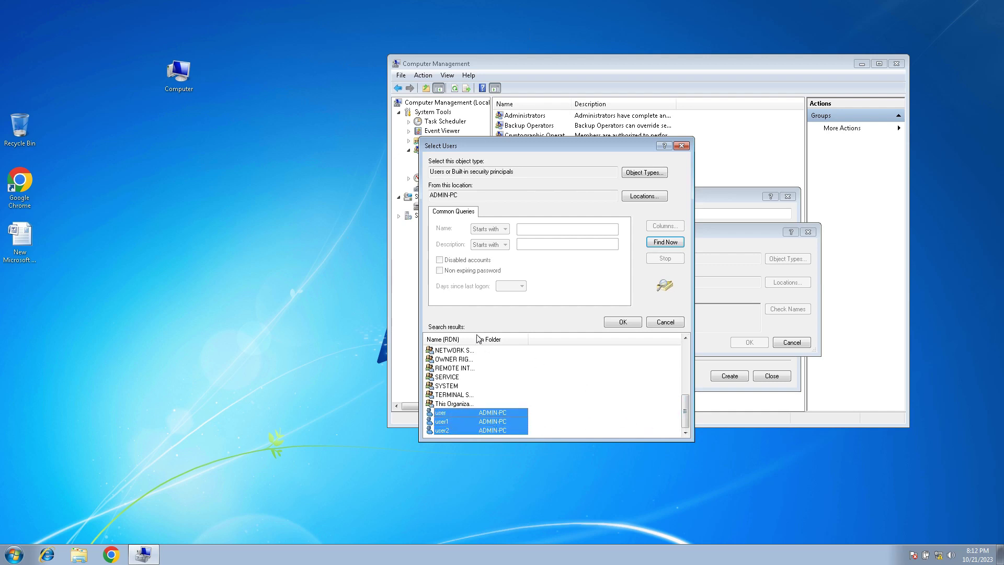
left_click_drag(476, 338, 546, 338)
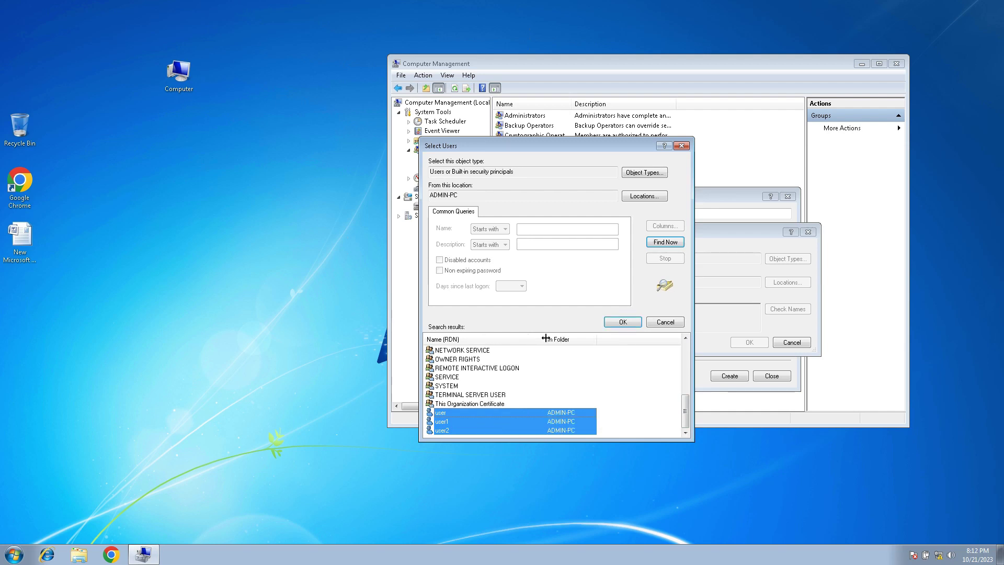
key("e")
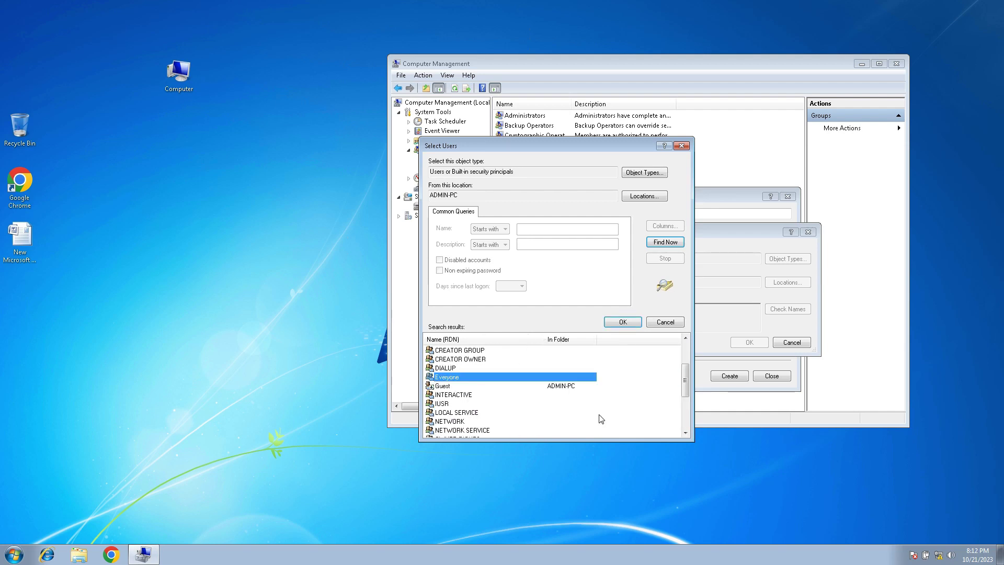
- Add REMOTE INTERACTIVE LOGON and TERMINAL SERVER USER to the selection and confirm it
scroll(575, 384, "down", 2)
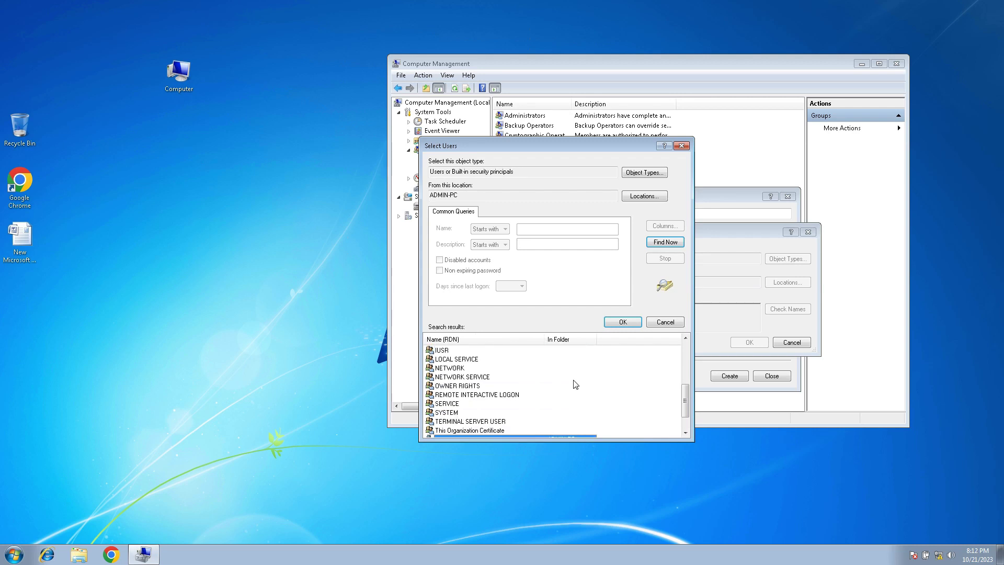
scroll(576, 385, "up", 3)
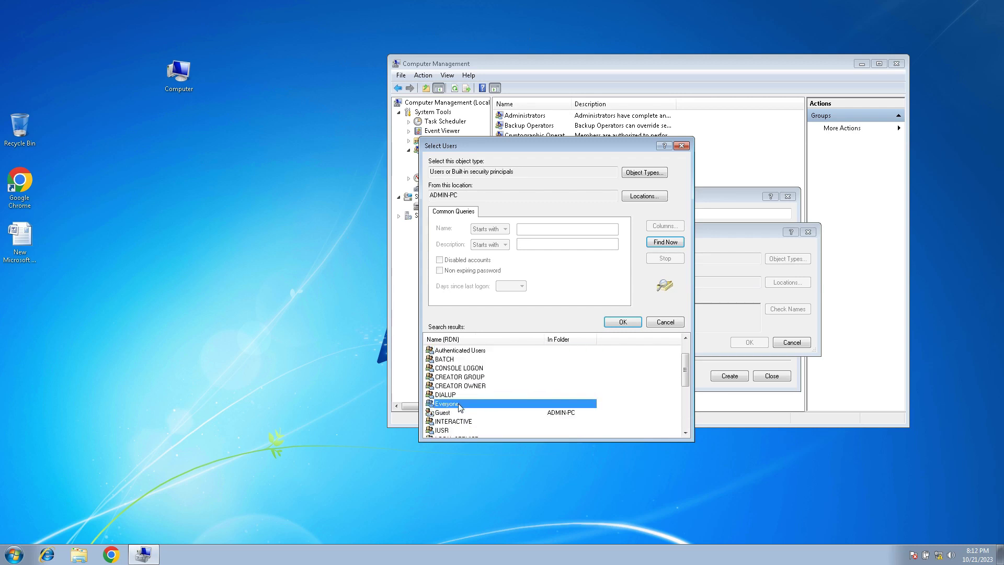
scroll(459, 408, "down", 2)
key("u")
key("shift+End")
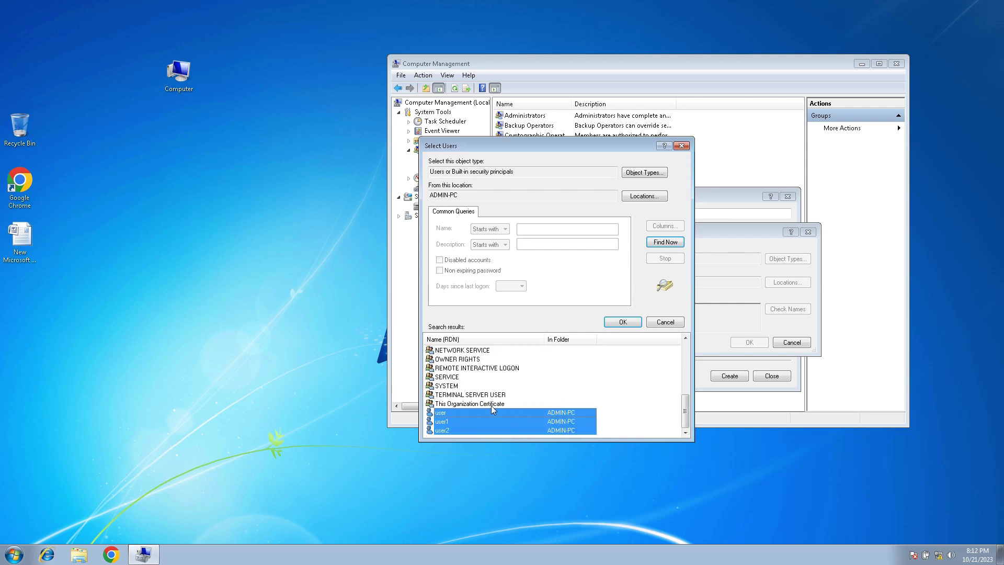
left_click(473, 369, "ctrl")
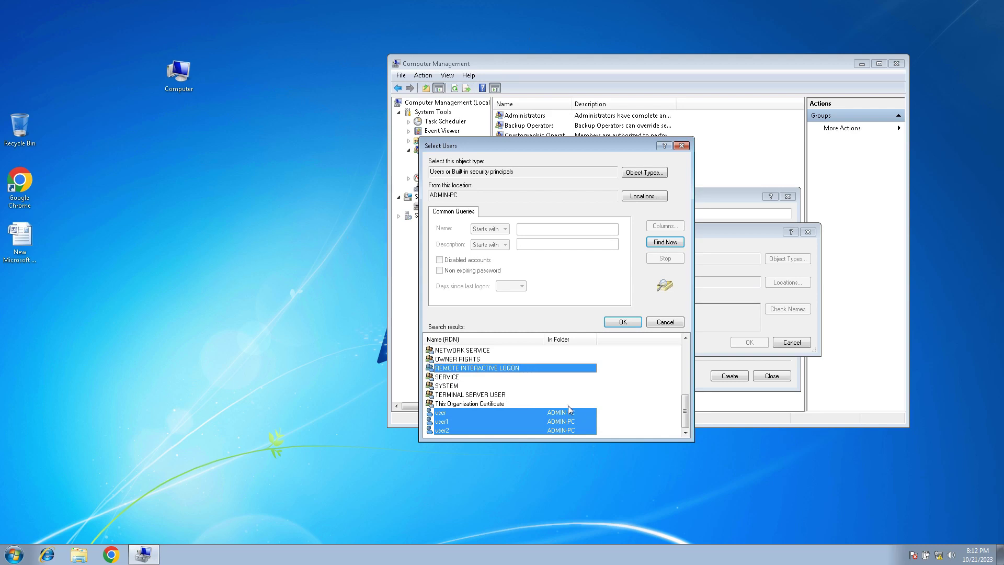
left_click(467, 396, "ctrl")
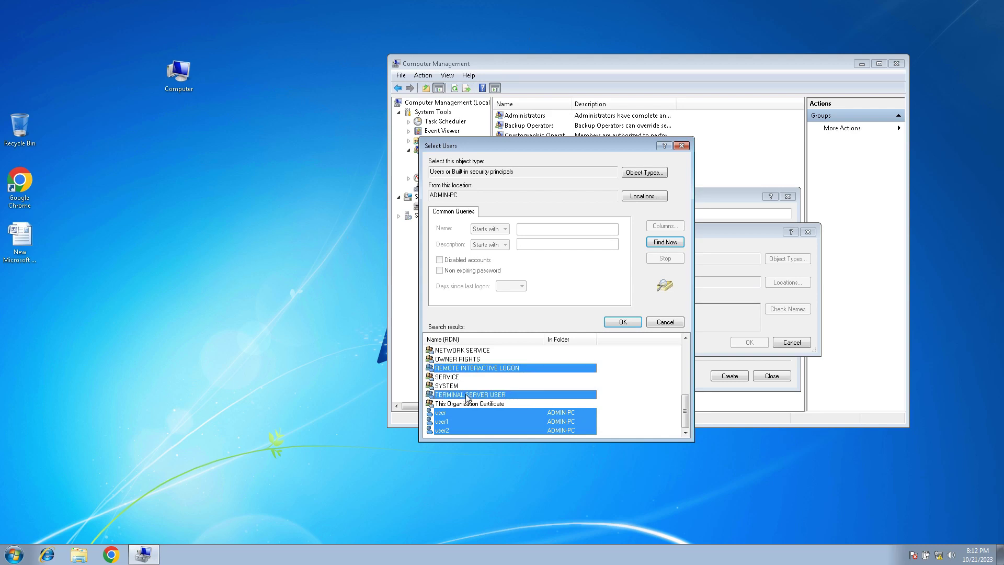
left_click(622, 321)
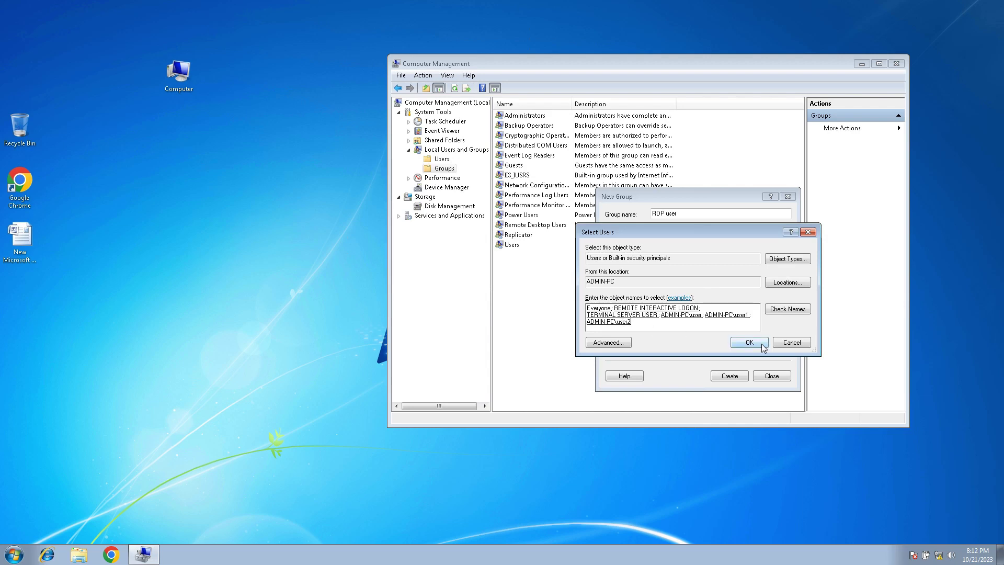
- Add the six accounts as members, create the 'RDP user' group, and close the New Group dialog
left_click(750, 343)
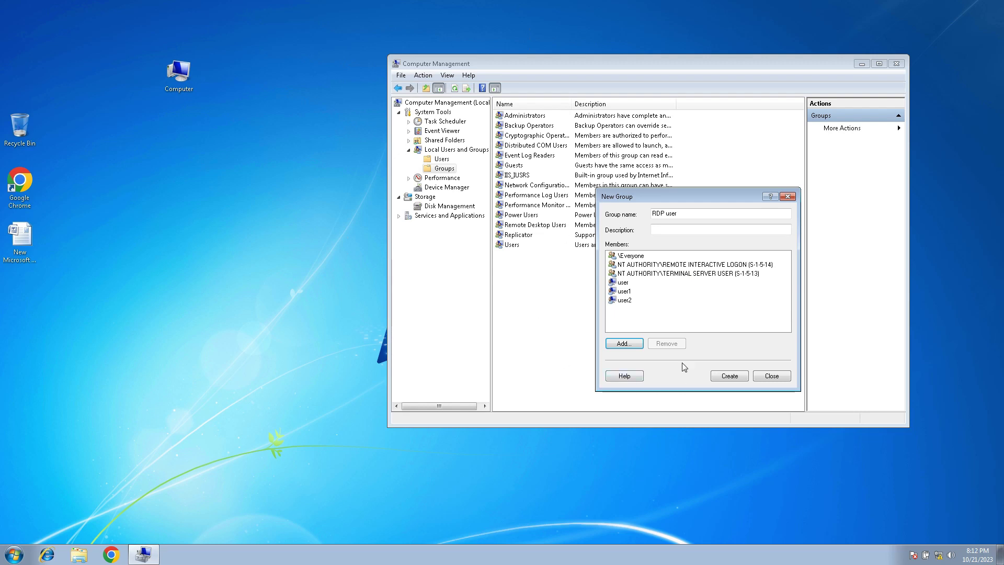
left_click(730, 377)
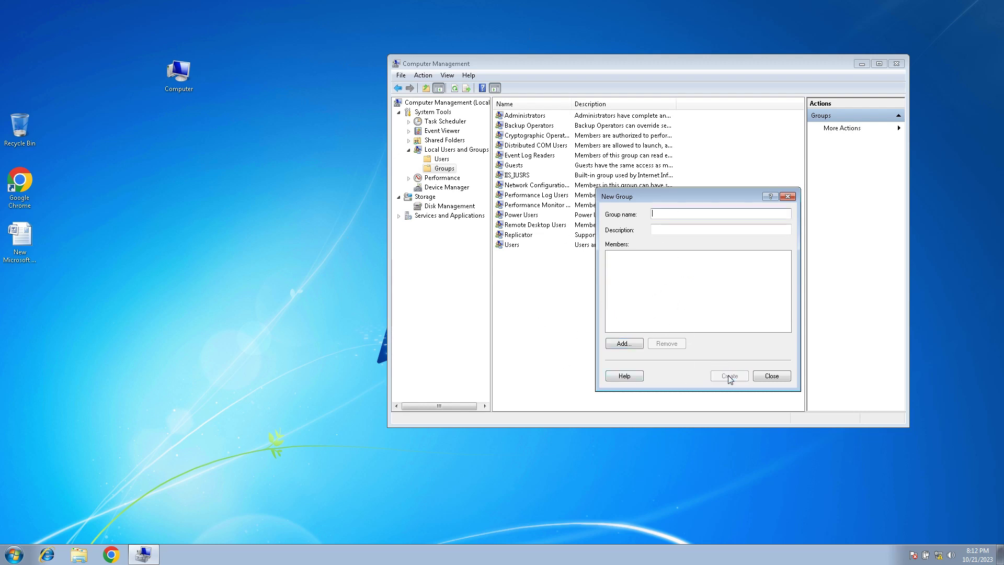
left_click(772, 377)
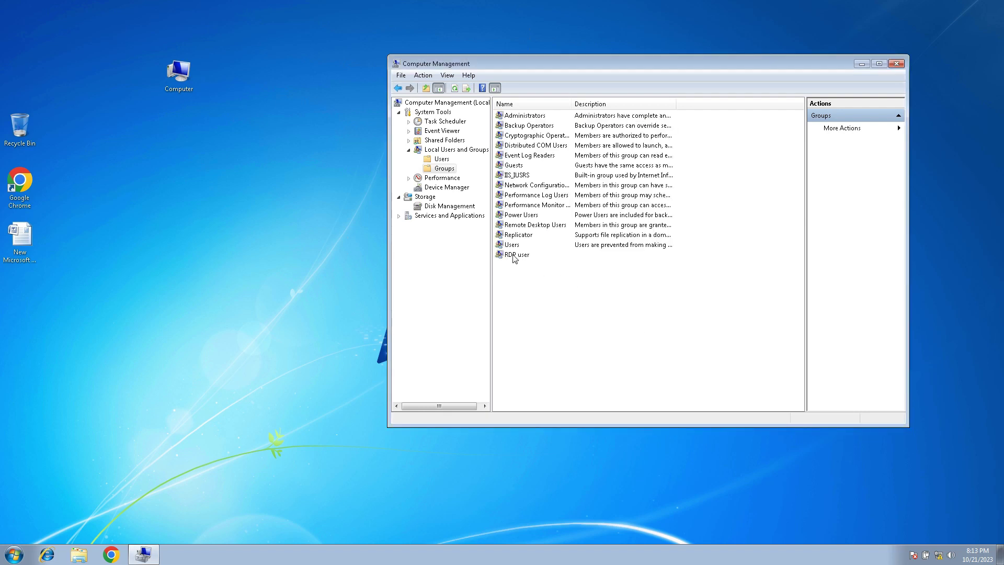
- Review the RDP user group's member list in its Properties, then close Computer Management
double_click(515, 255)
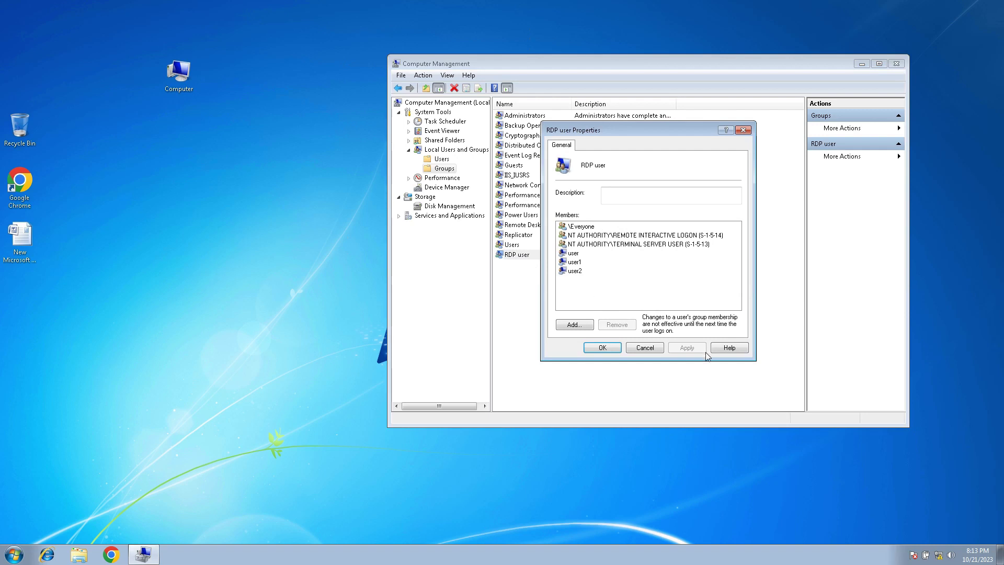
left_click(602, 347)
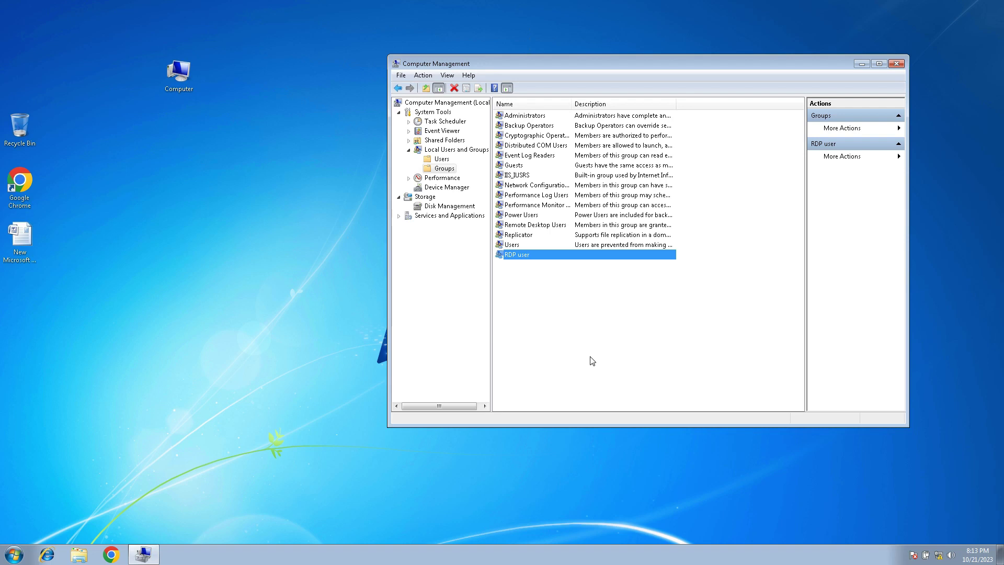
left_click(897, 65)
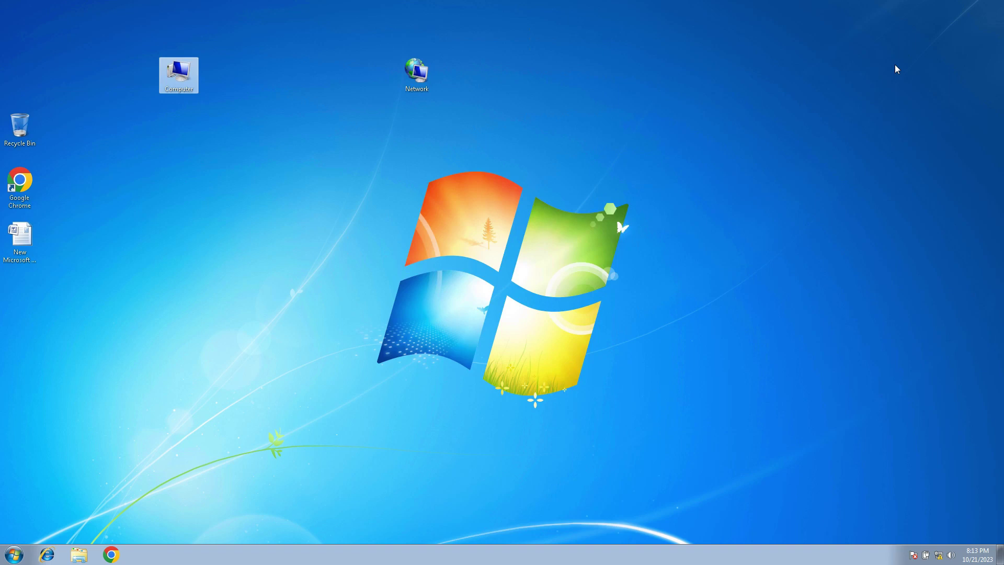
- From Computer > Properties, open Remote settings and bring up the Remote Desktop Users list
right_click(182, 85)
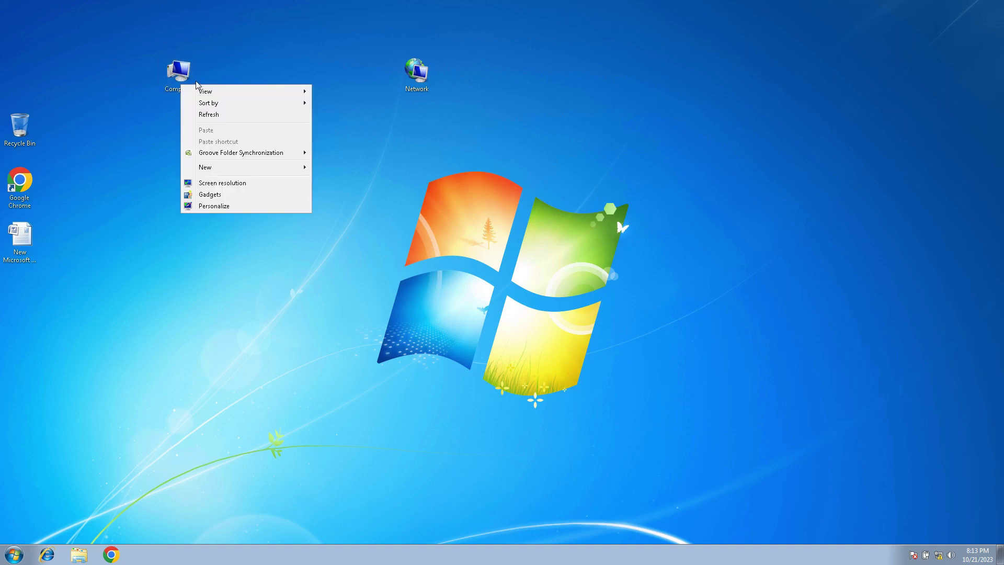
left_click(176, 78)
right_click(176, 77)
left_click(206, 173)
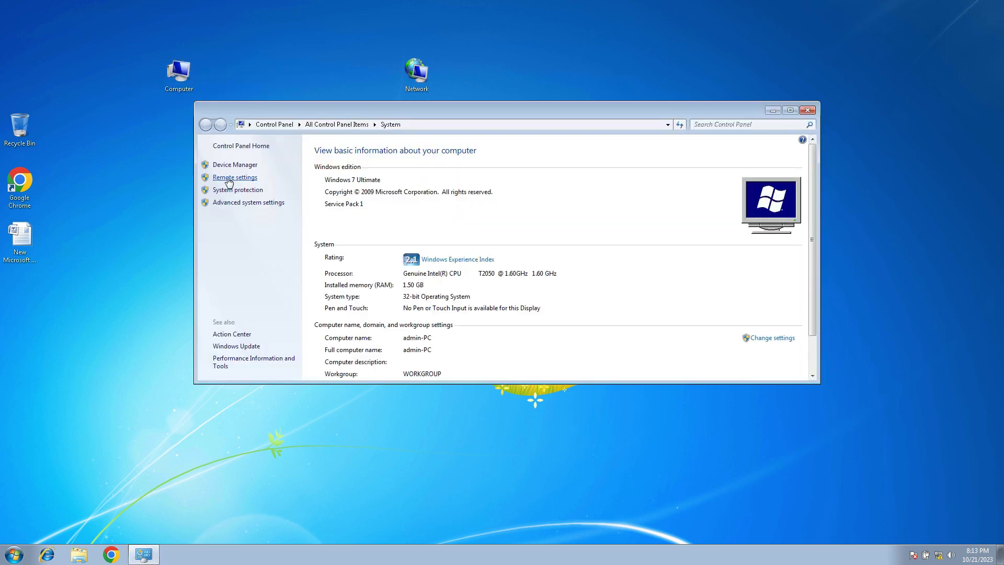
left_click(228, 178)
left_click_drag(214, 63, 370, 109)
left_click_drag(288, 111, 480, 172)
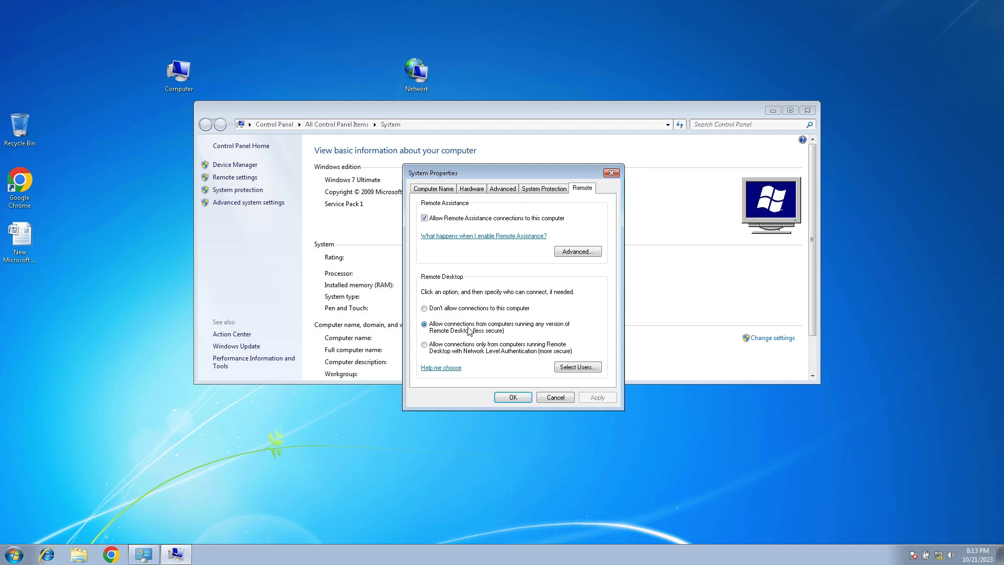
left_click_drag(511, 179, 462, 165)
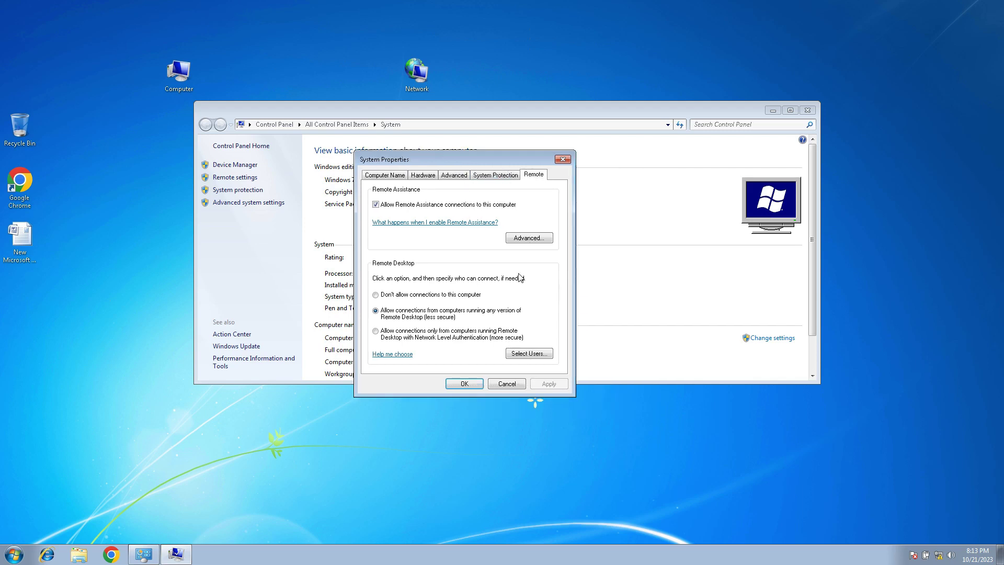
left_click(527, 354)
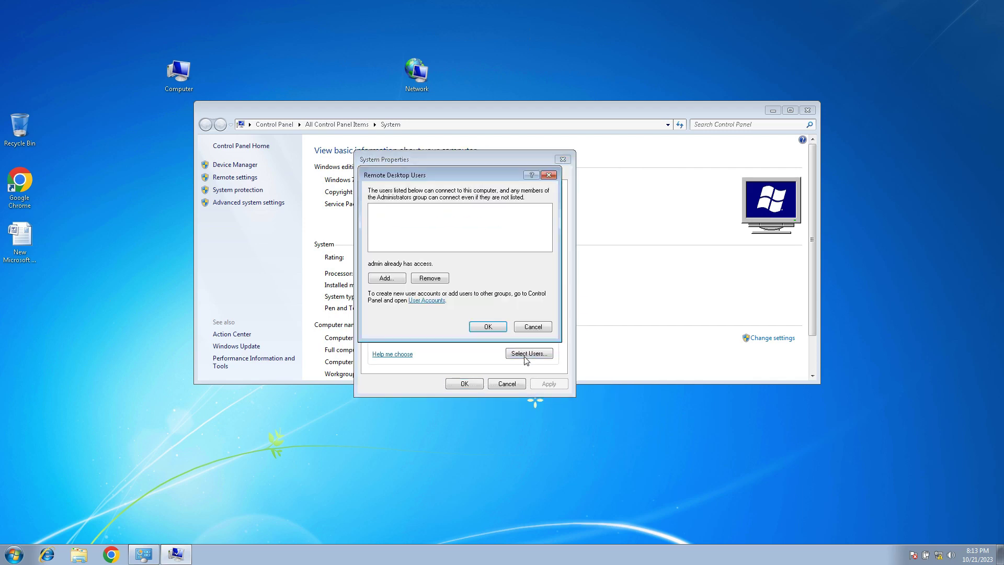
- List all users and groups on this computer in the advanced user search
left_click(387, 279)
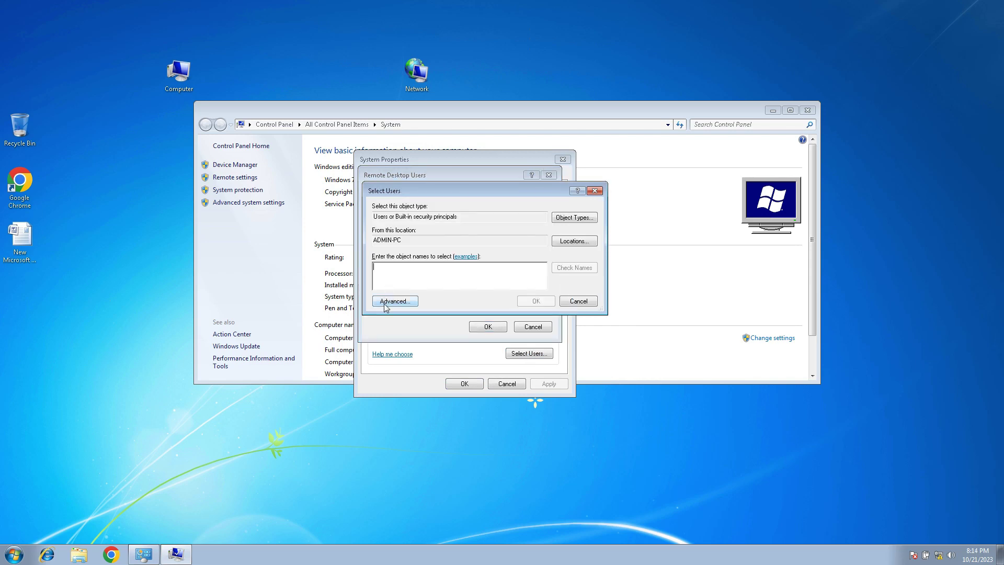
left_click(395, 301)
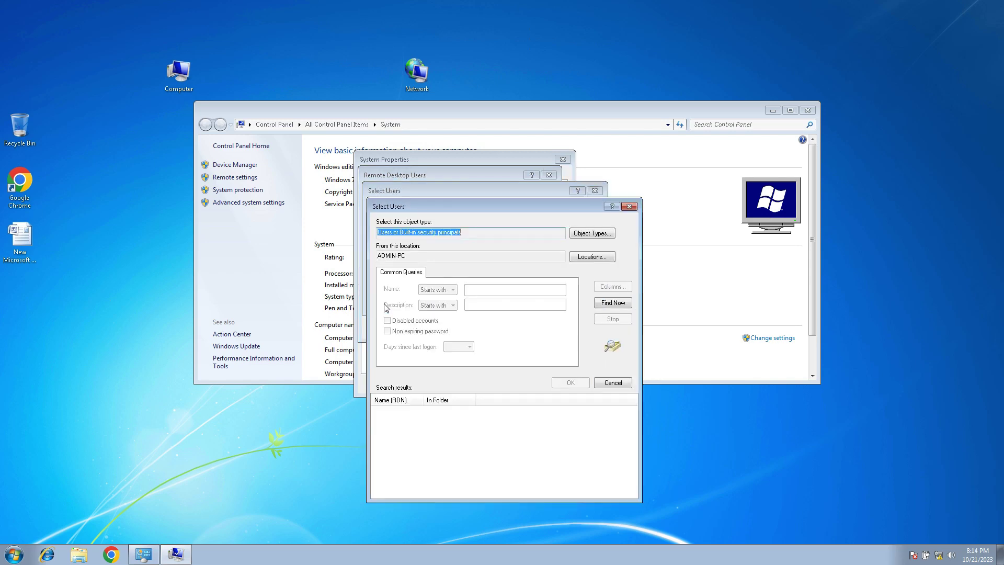
left_click(613, 306)
left_click_drag(511, 205, 596, 198)
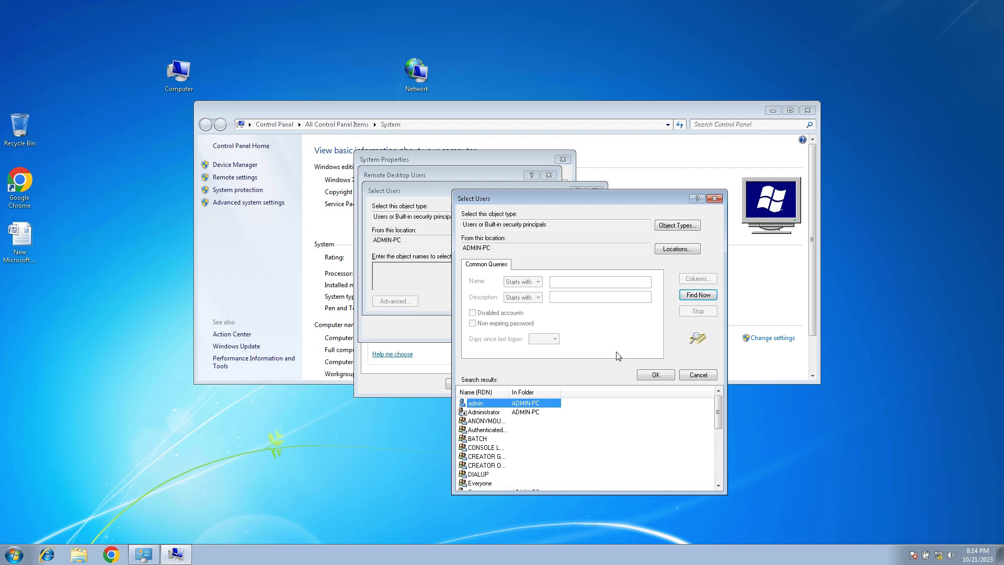
left_click_drag(509, 393, 609, 391)
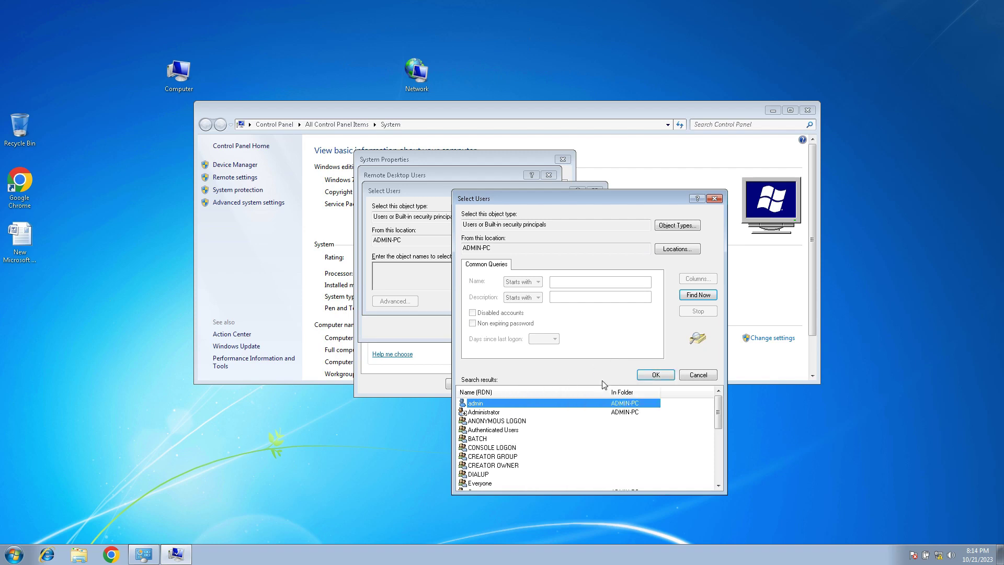
scroll(576, 432, "down", 3)
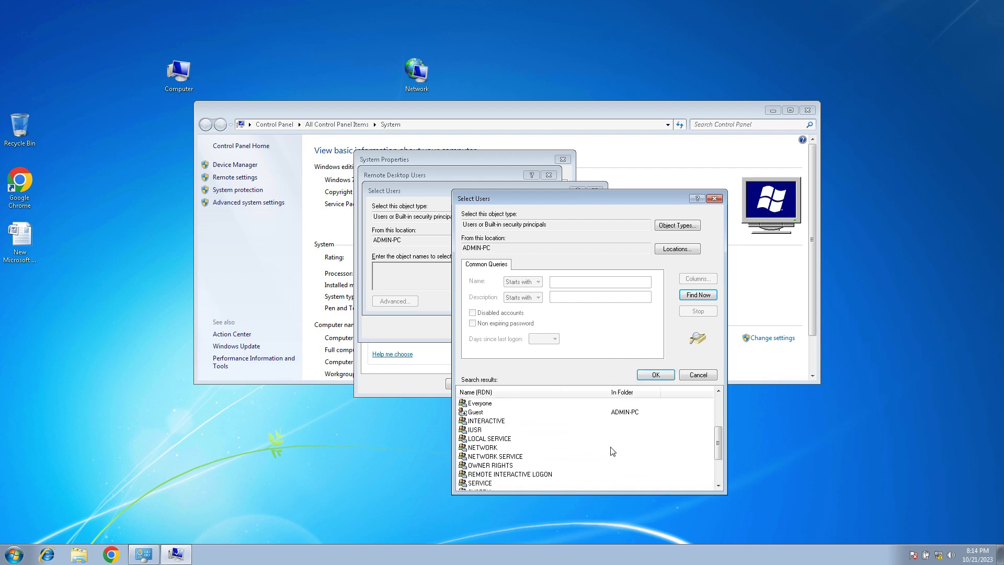
scroll(609, 454, "down", 2)
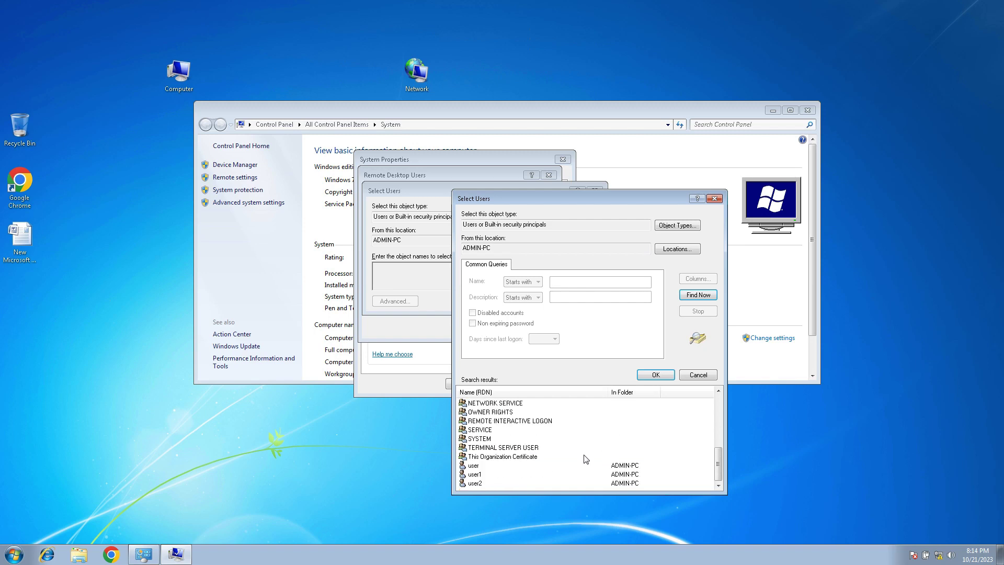
- Add user, user1, user2, REMOTE INTERACTIVE LOGON, TERMINAL SERVER USER and Everyone to Remote Desktop Users
left_click(476, 466)
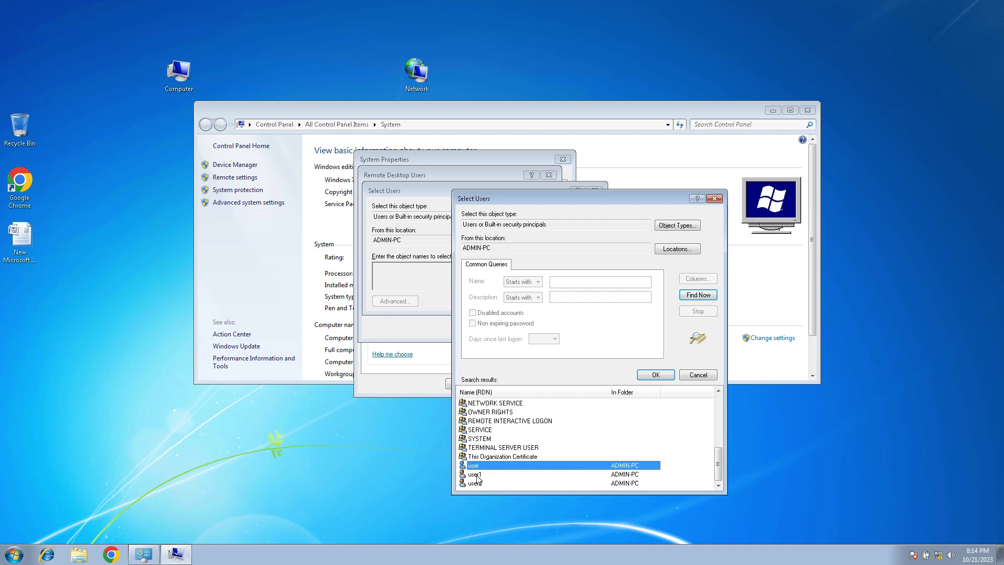
left_click(476, 475, "ctrl")
left_click(476, 484, "ctrl")
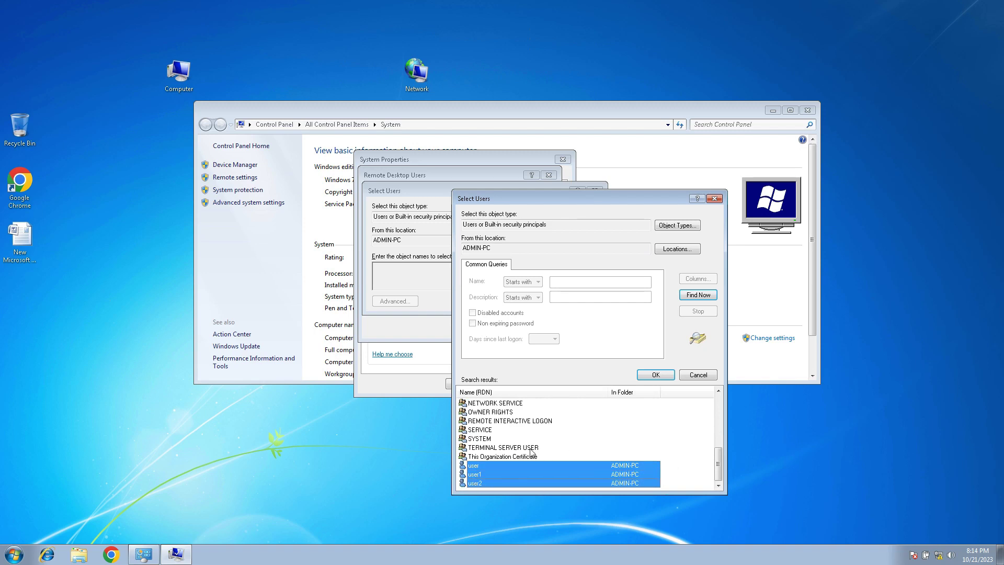
left_click(492, 423, "ctrl")
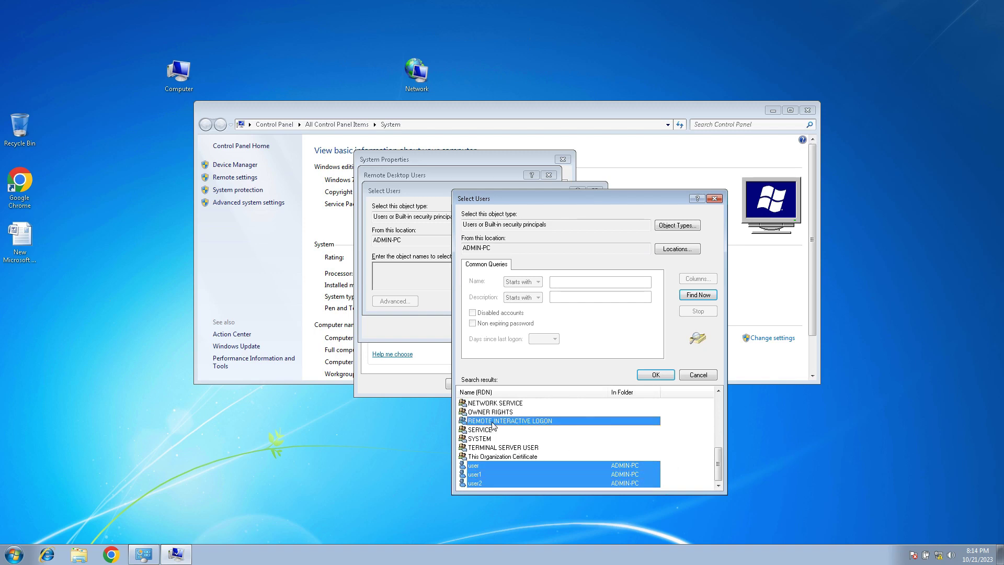
left_click(481, 450, "ctrl")
scroll(522, 460, "up", 1)
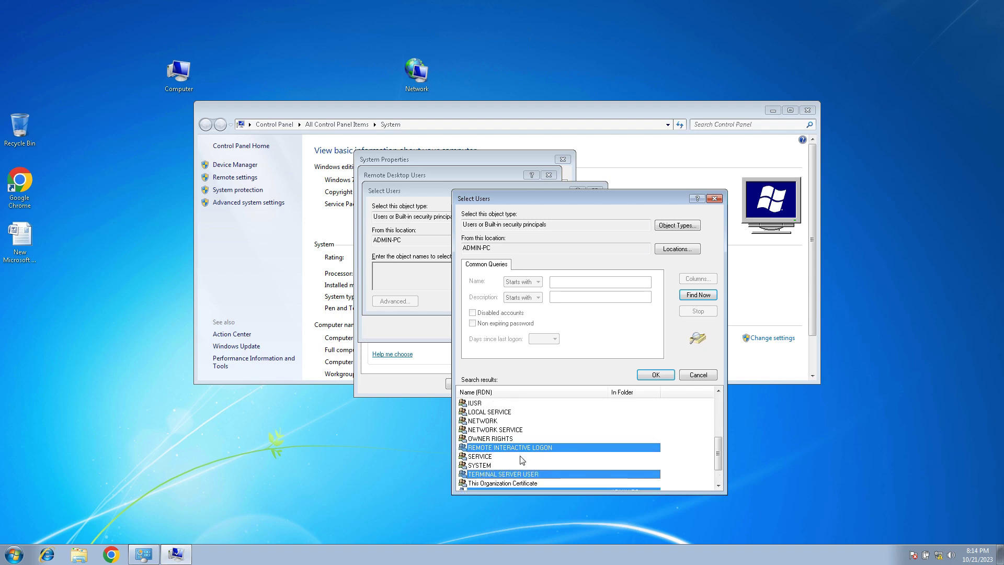
scroll(521, 459, "up", 2)
left_click(478, 431, "ctrl")
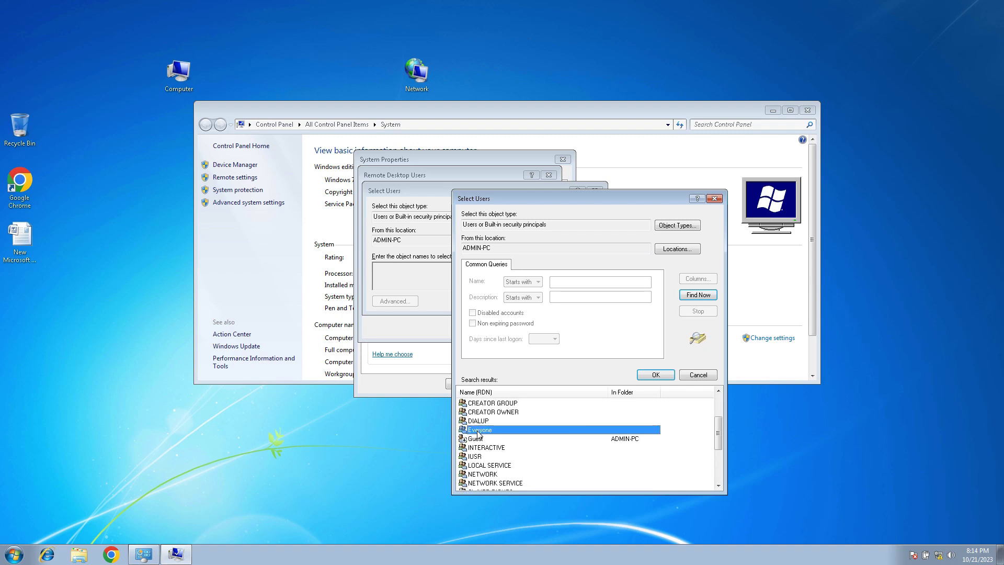
left_click(656, 375)
left_click(541, 303)
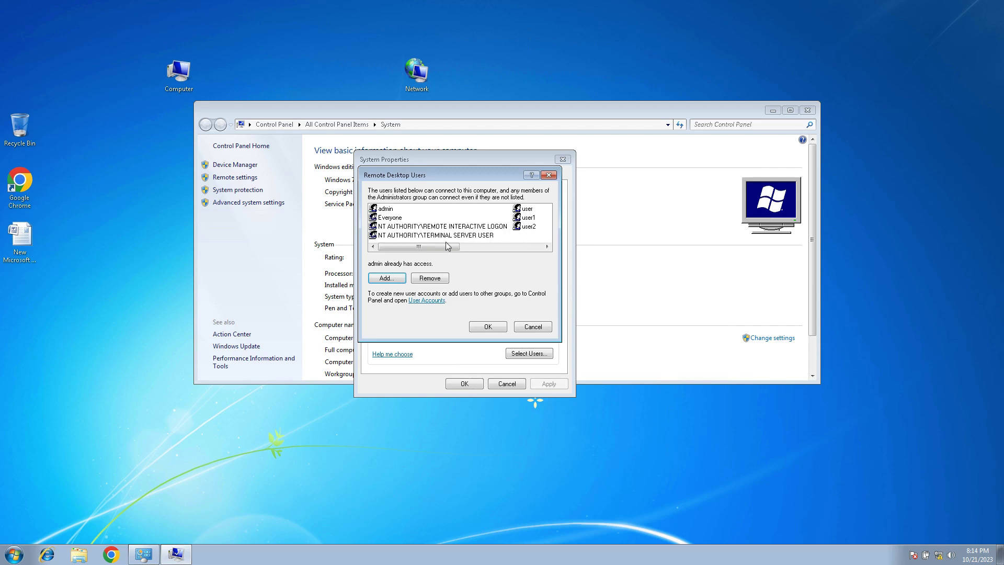
- Accept the Remote Desktop Users list and System Properties, then close the System window
mouse_move(457, 247)
left_mouse_down()
mouse_move(514, 249)
mouse_move(462, 247)
left_mouse_up()
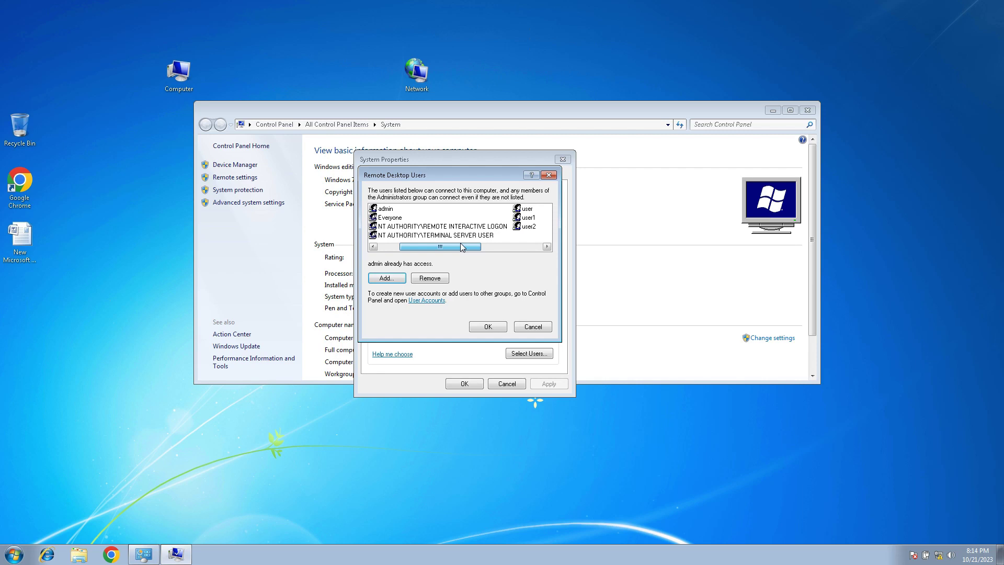
left_click_drag(460, 244, 439, 246)
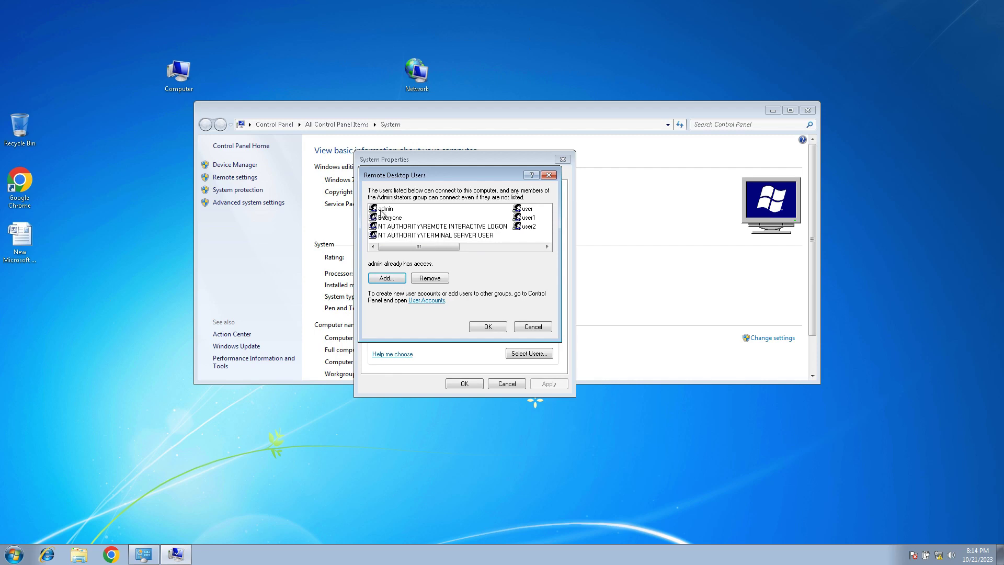
left_click(488, 327)
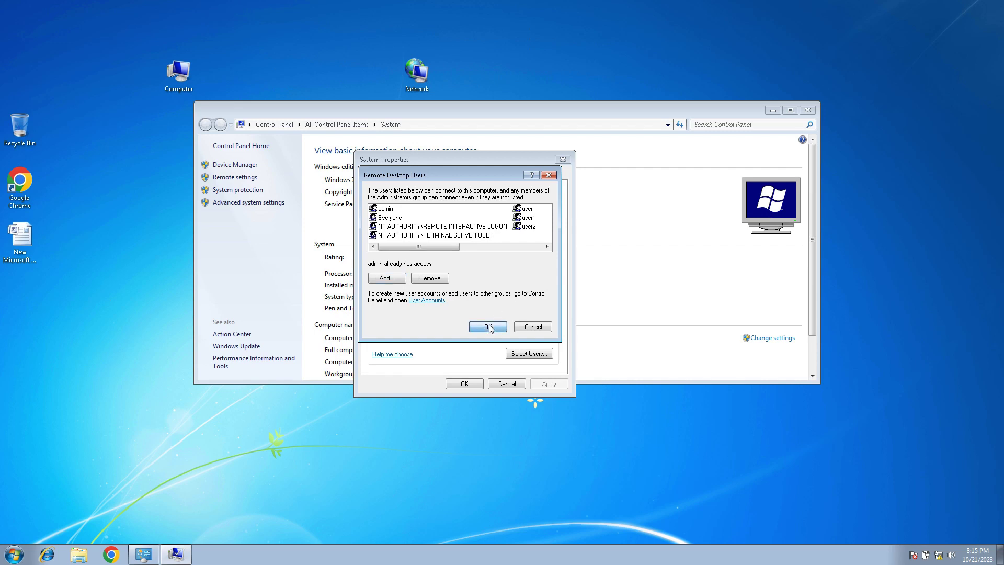
left_click(467, 385)
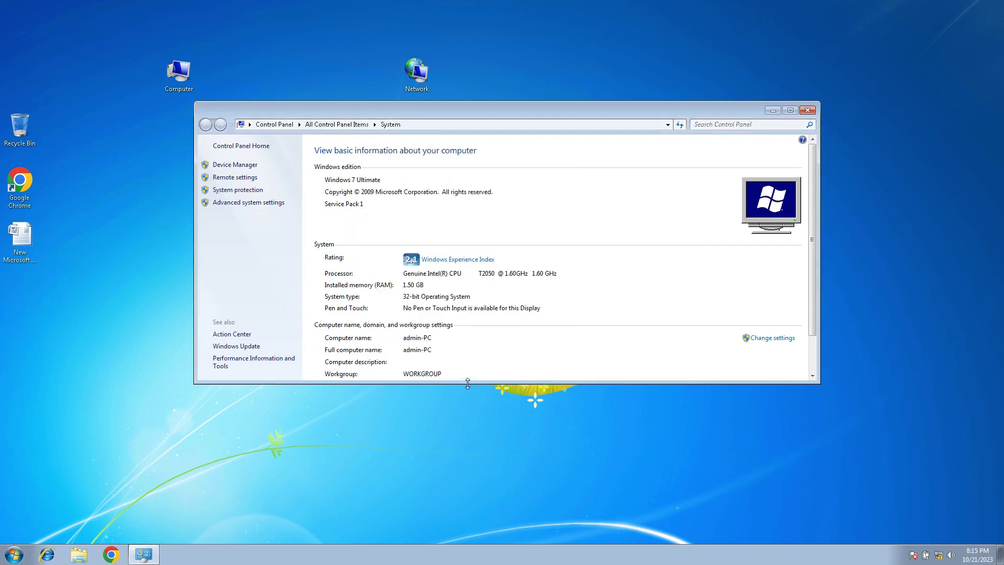
left_click(810, 110)
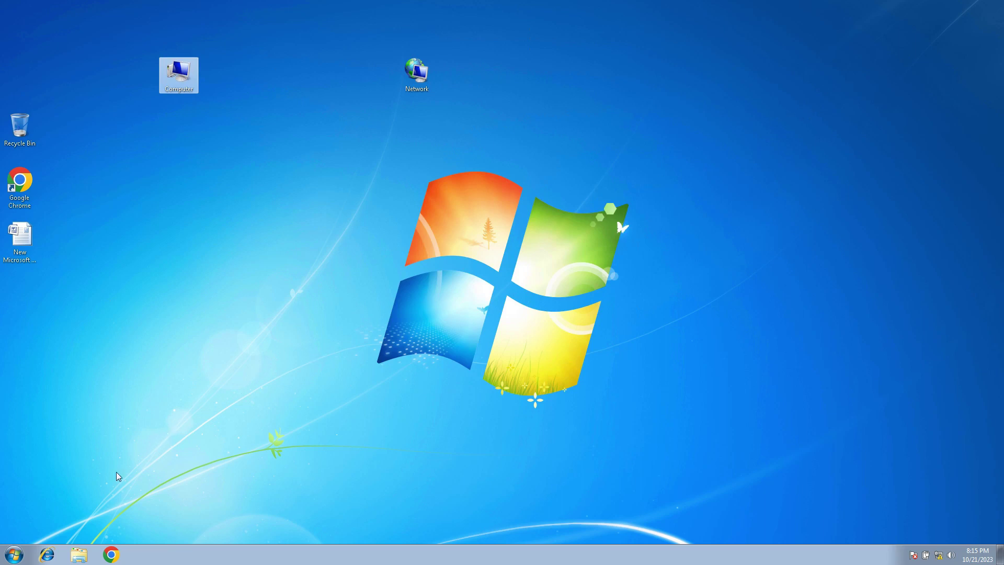
left_click(19, 552)
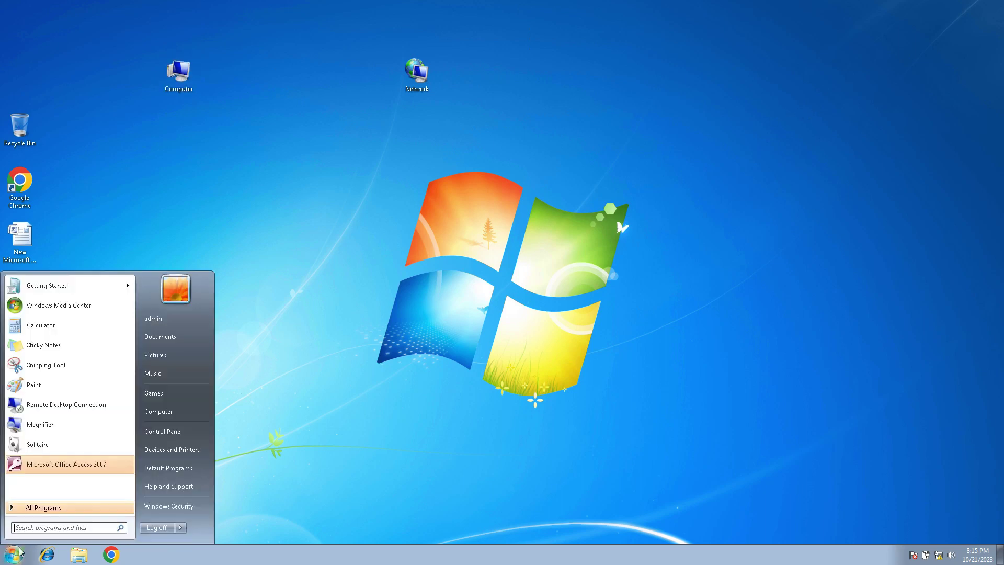
- Launch Local Security Policy via a 'sec' search and select Allow log on through Remote Desktop Services
left_click(40, 529)
type("sec")
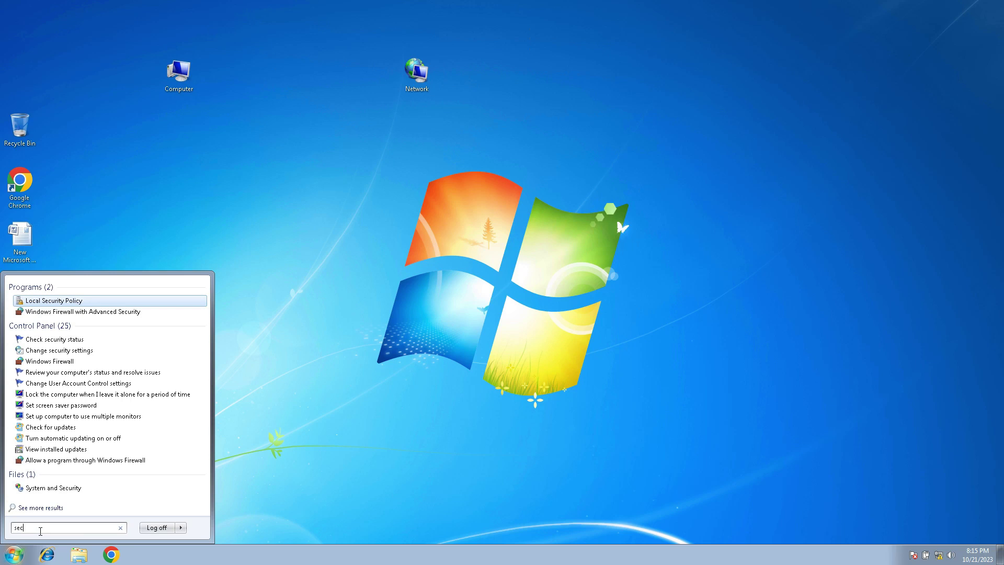
left_click(67, 301)
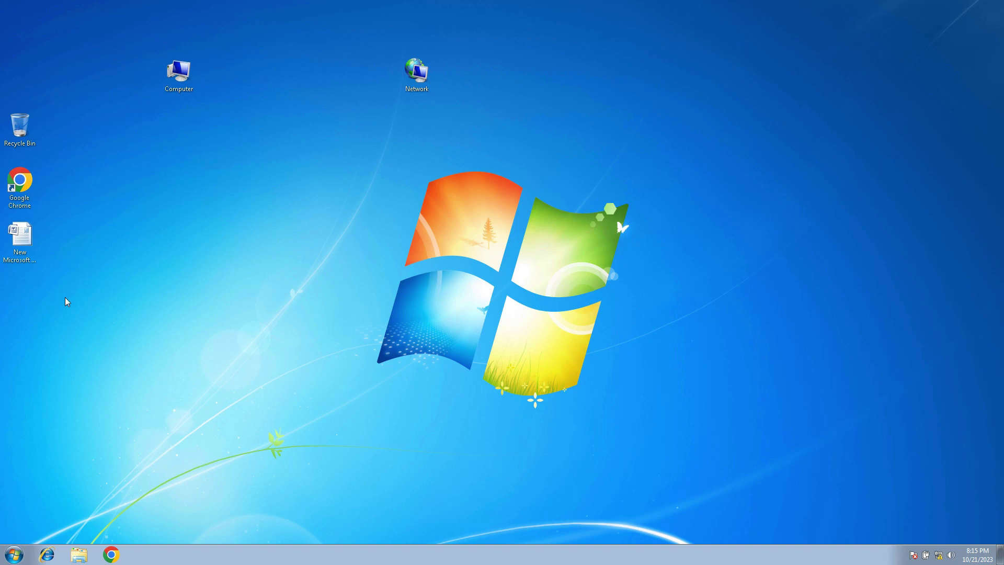
left_click(387, 10)
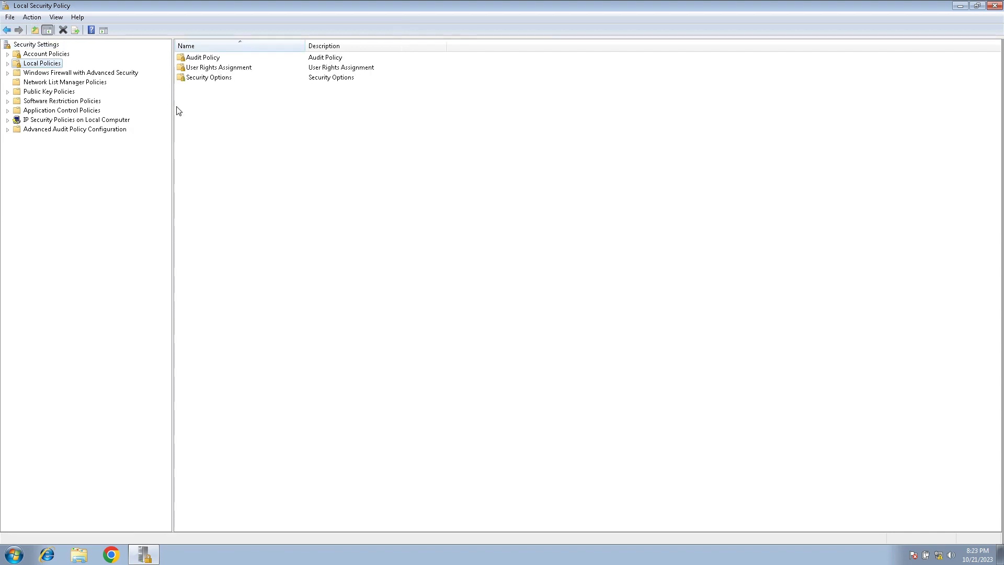
left_click(54, 162)
double_click(35, 64)
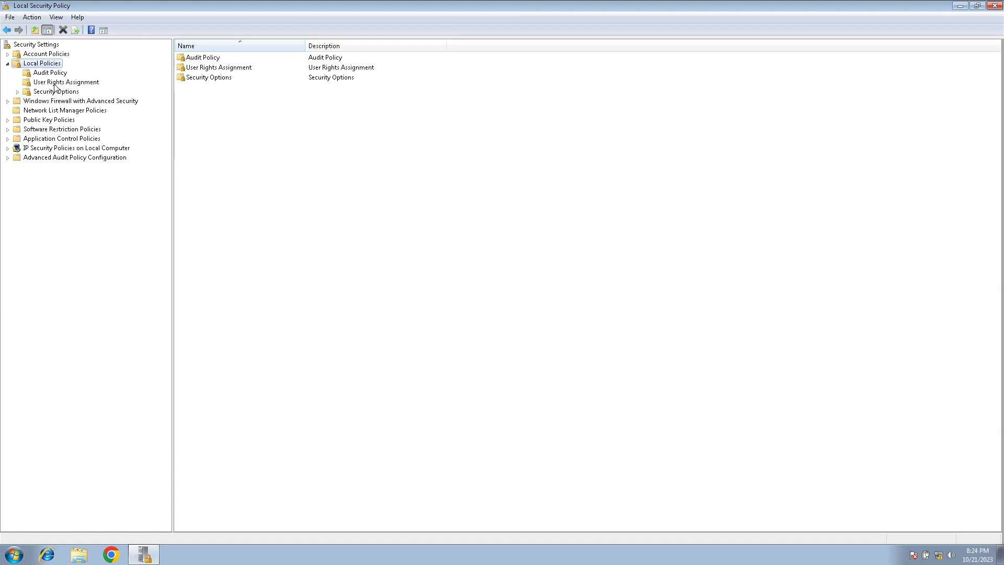
left_click(55, 84)
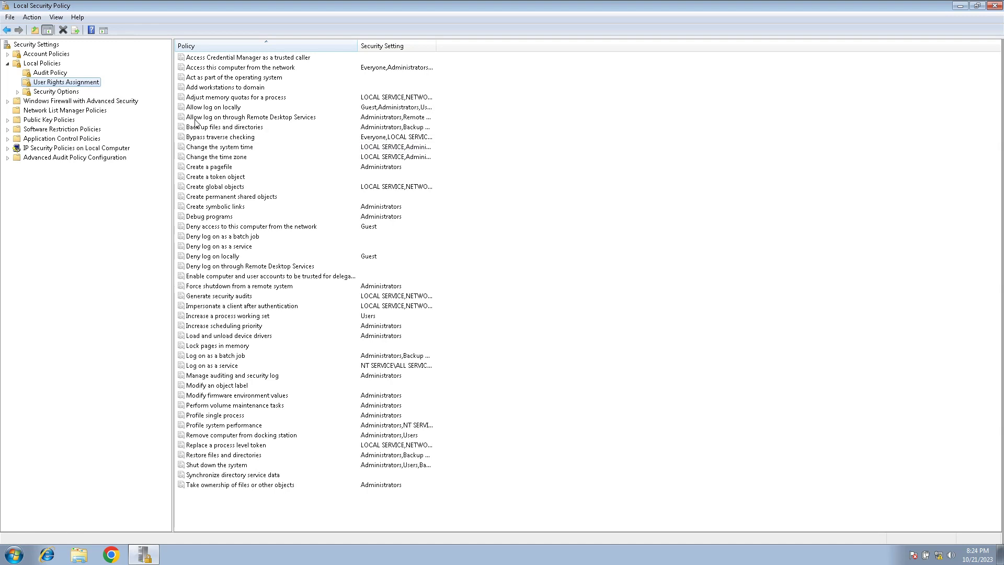
left_click(228, 119)
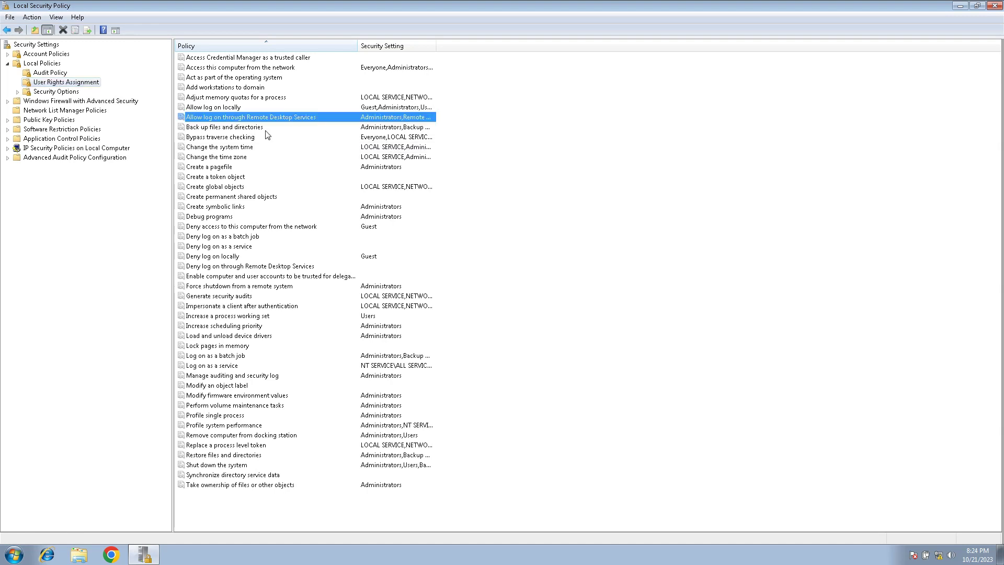
- Open the Remote Desktop logon policy's properties and list all users and groups on ADMIN-PC
double_click(314, 119)
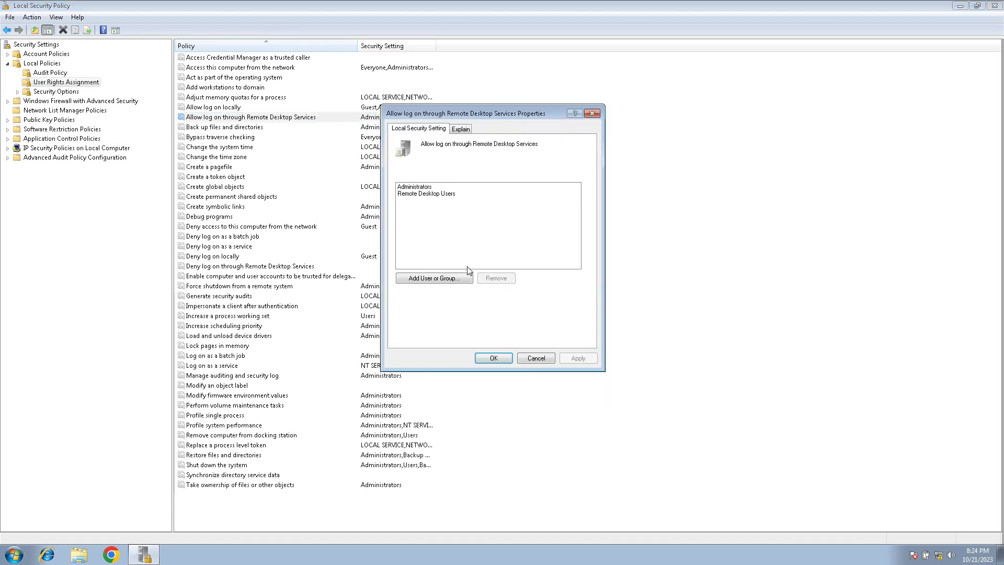
left_click(440, 282)
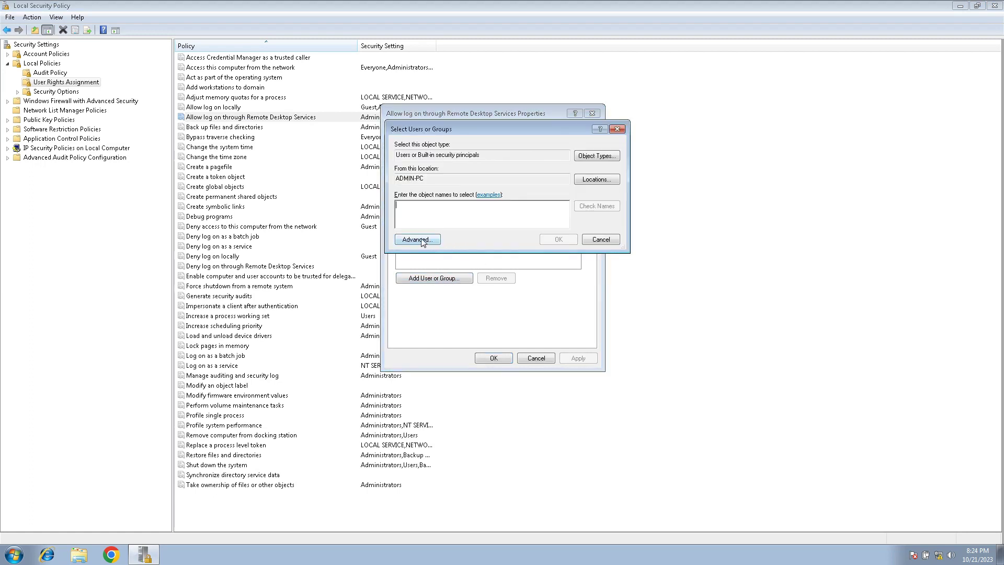
left_click(421, 241)
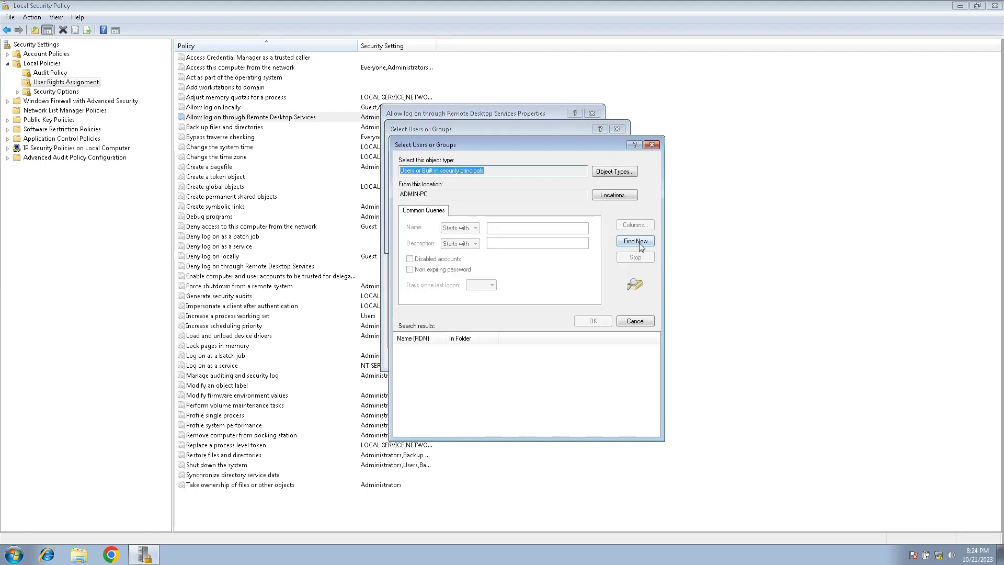
left_click(640, 244)
left_click_drag(537, 143, 560, 82)
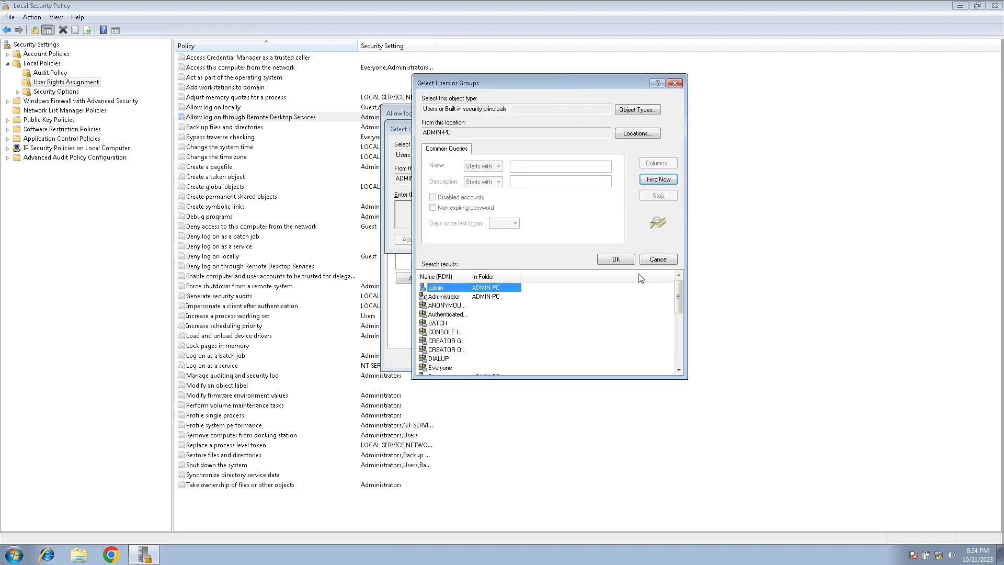
left_click_drag(678, 300, 678, 363)
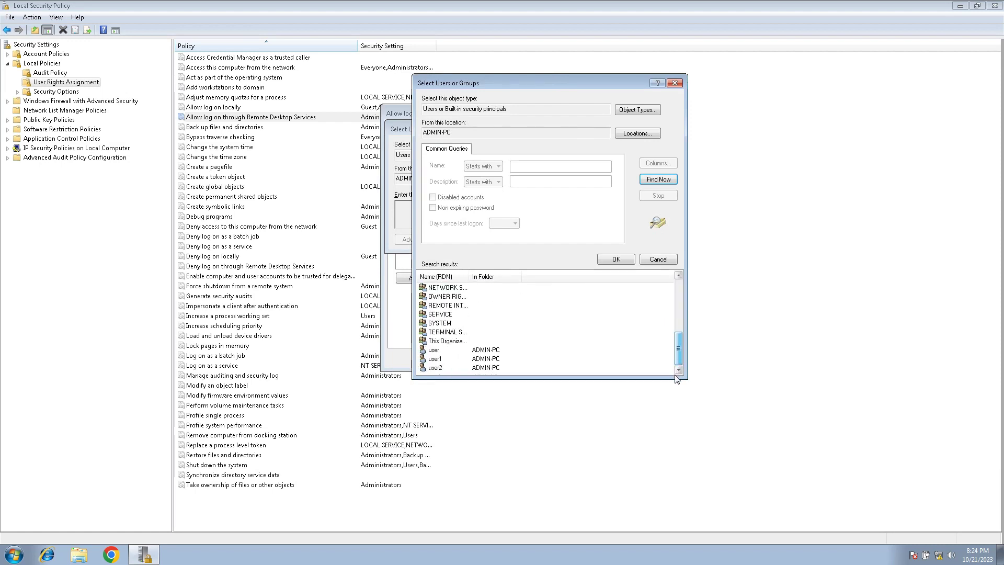
- Select user, user1, user2, TERMINAL SERVER USER, REMOTE INTERACTIVE LOGON and Everyone
left_click(443, 351)
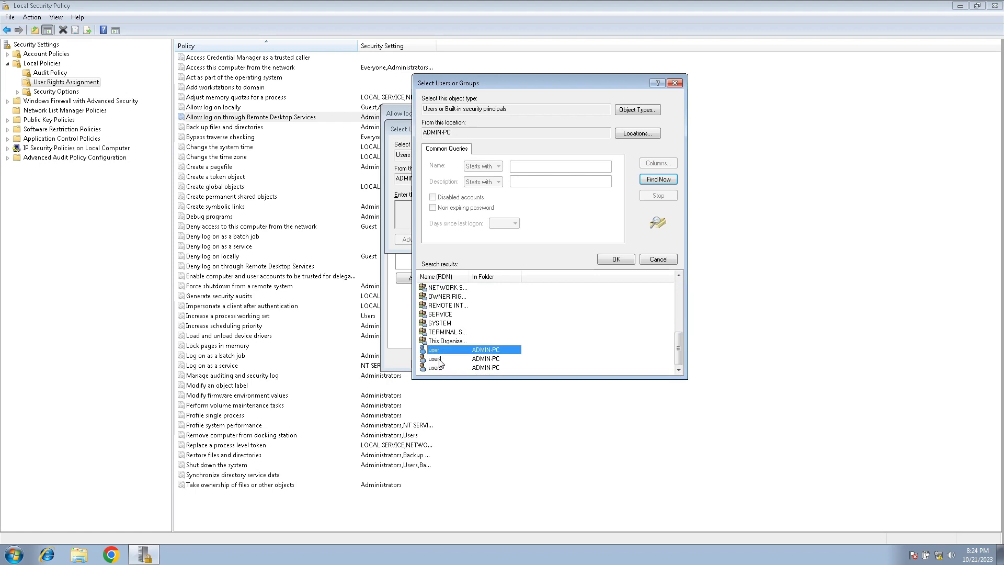
left_click(440, 360, "shift")
left_click(440, 368, "shift")
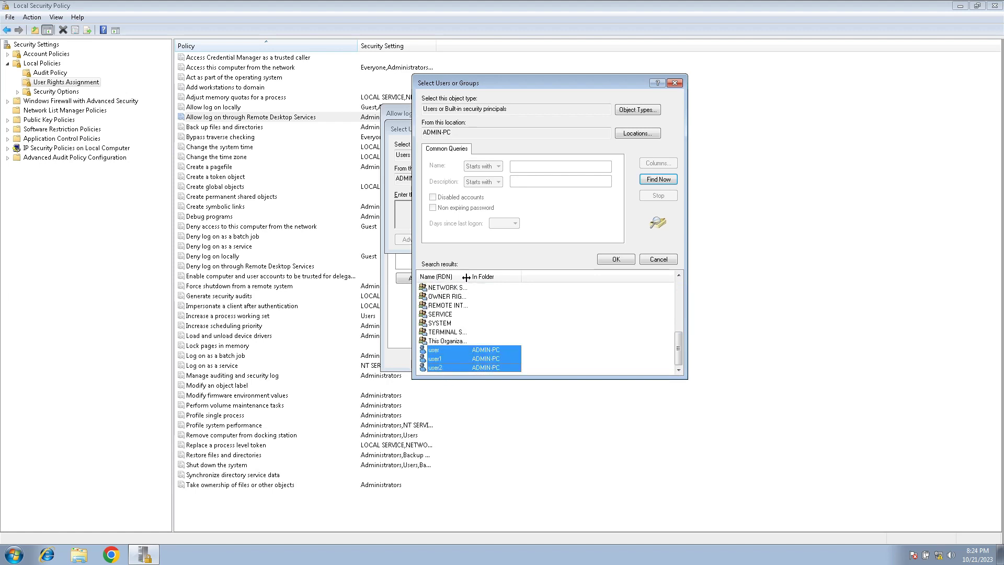
left_click_drag(470, 274, 561, 273)
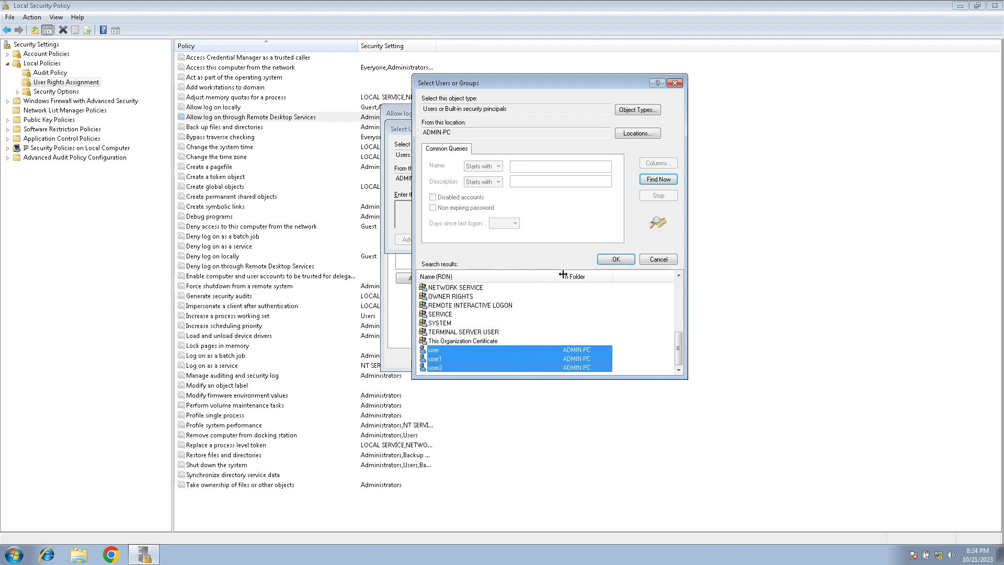
left_click(480, 333, "ctrl")
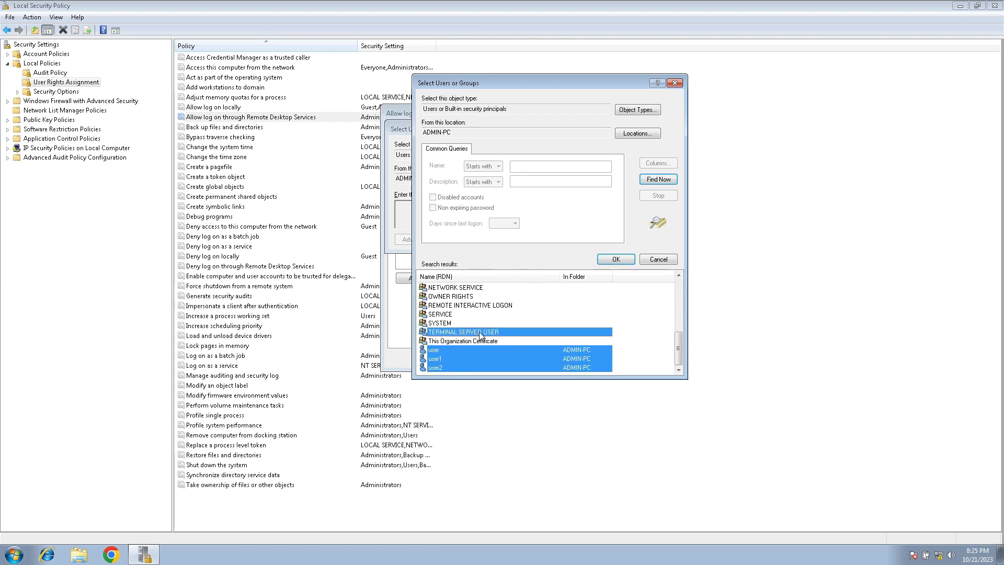
left_click(461, 308, "ctrl")
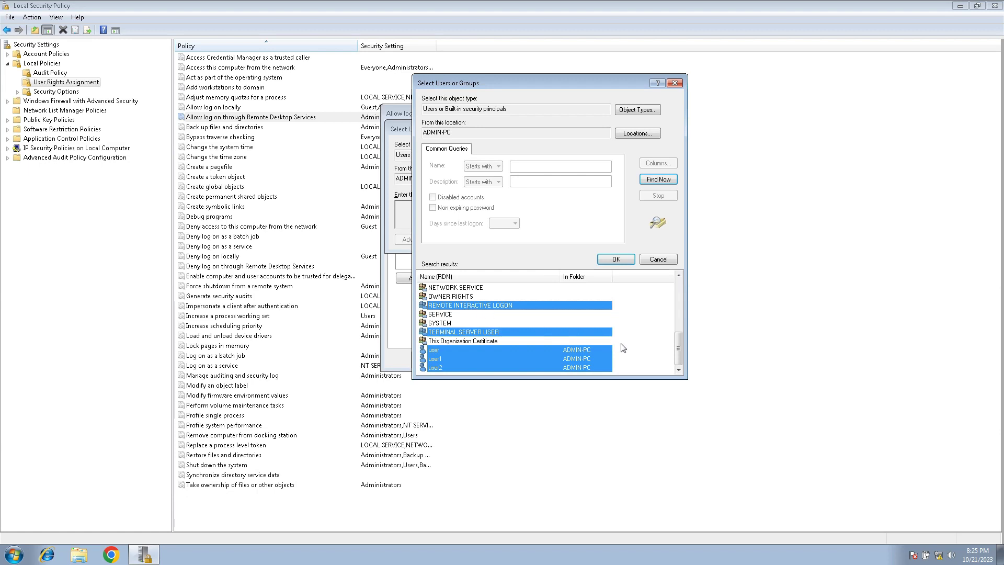
scroll(678, 350, "up", 1)
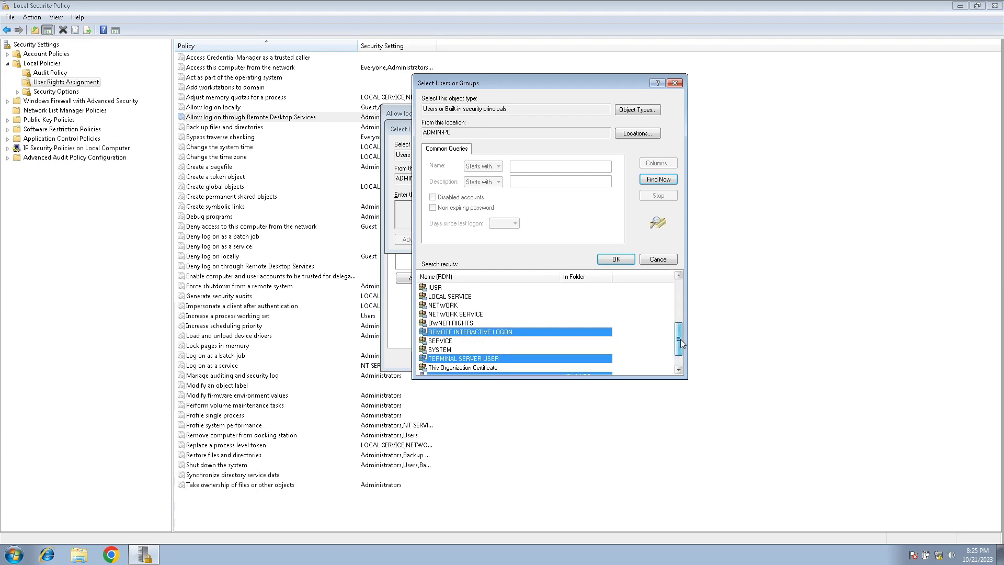
scroll(679, 347, "up", 2)
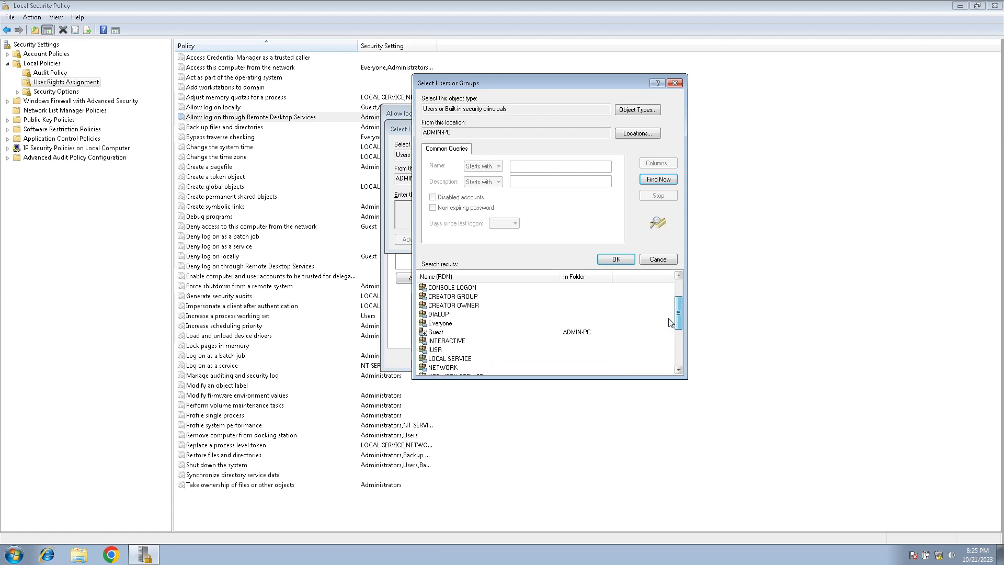
left_click(437, 324)
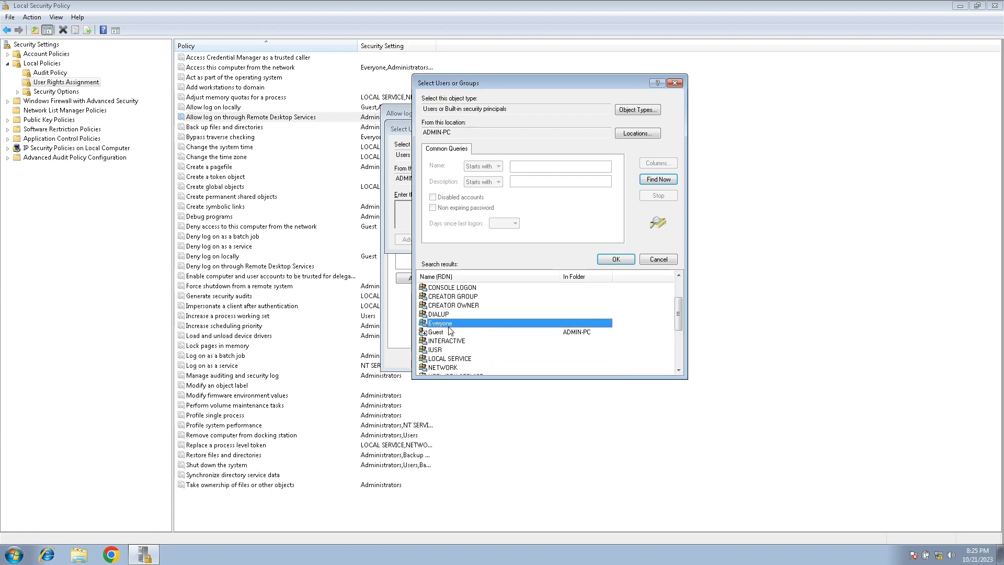
left_click(616, 259)
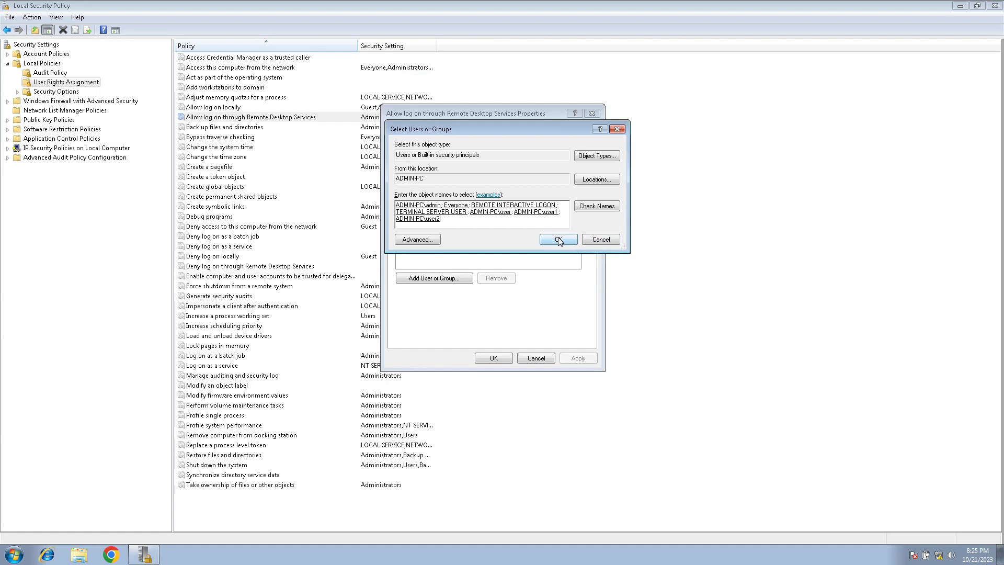
- Add the selected accounts to the policy and apply it
left_click(559, 240)
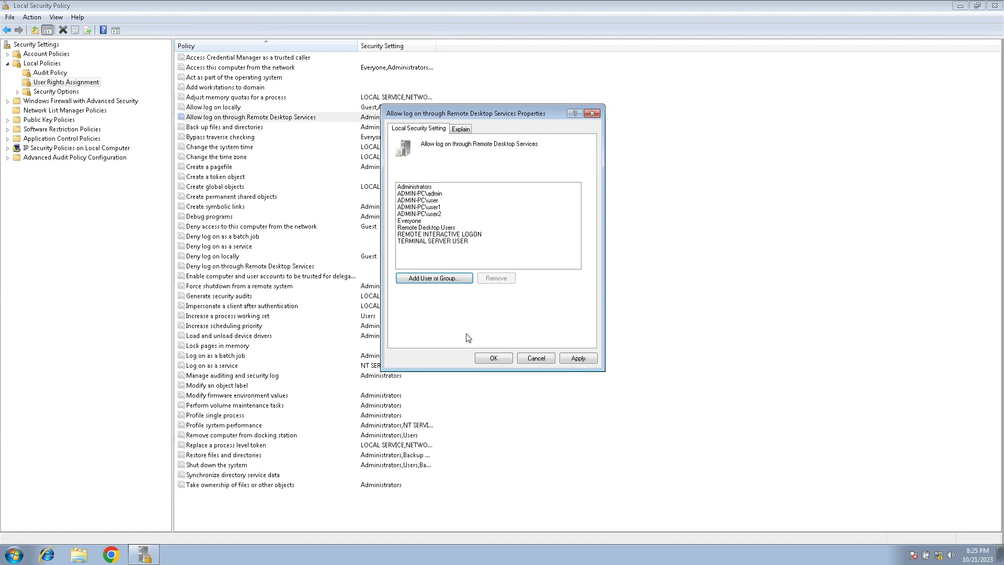
left_click(578, 358)
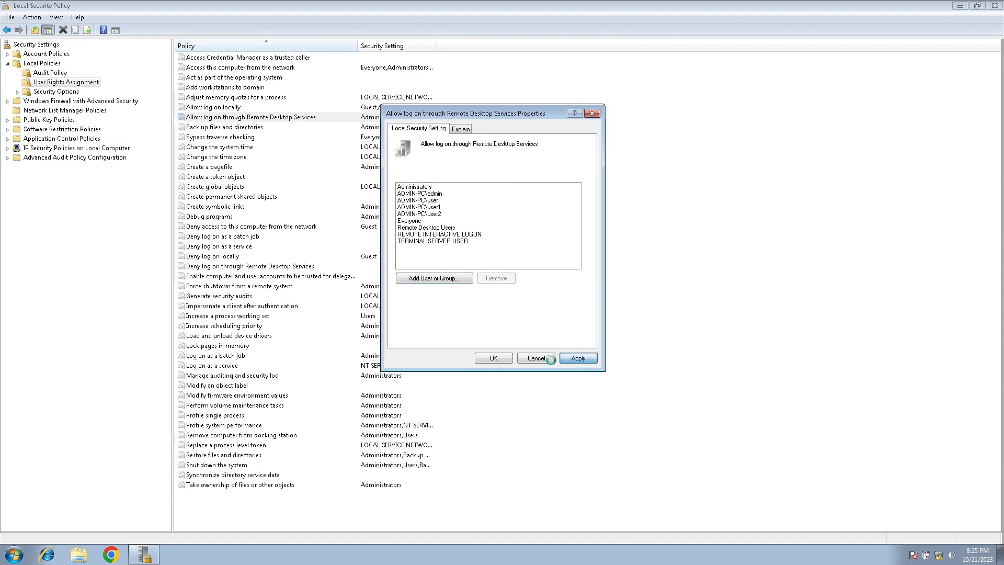
left_click(494, 358)
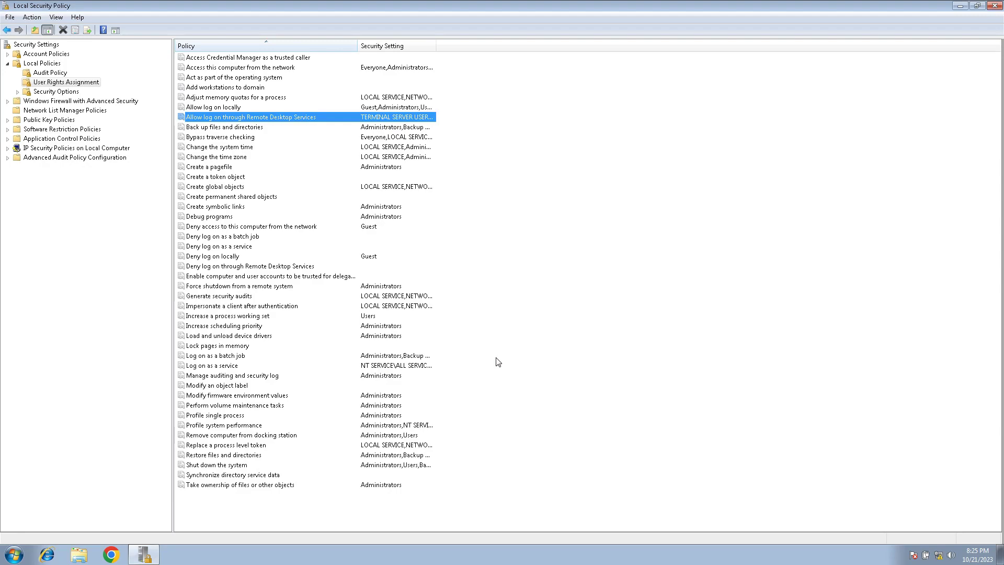
- Close Local Security Policy and search the Start menu for gpedit.msc
left_click(996, 7)
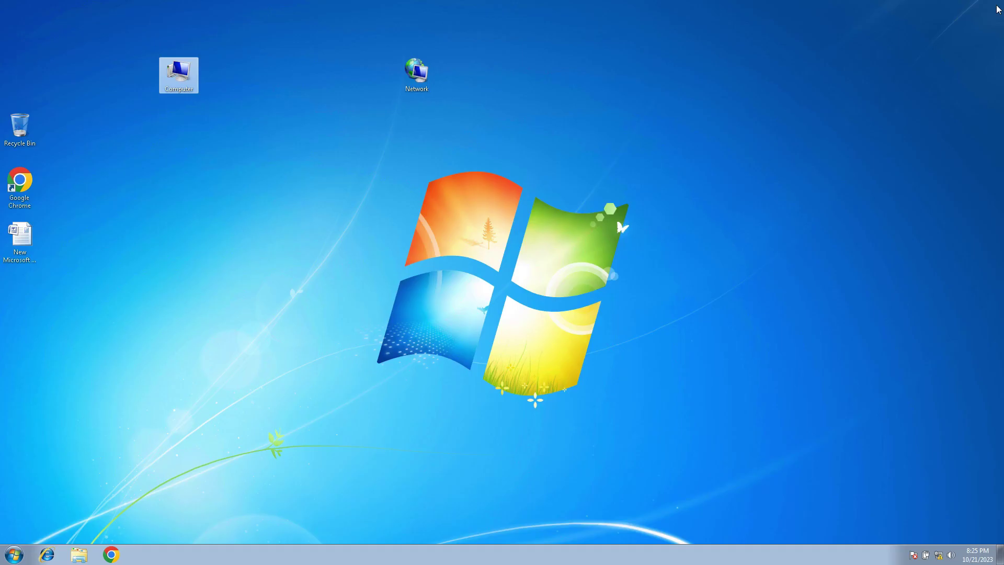
left_click(14, 554)
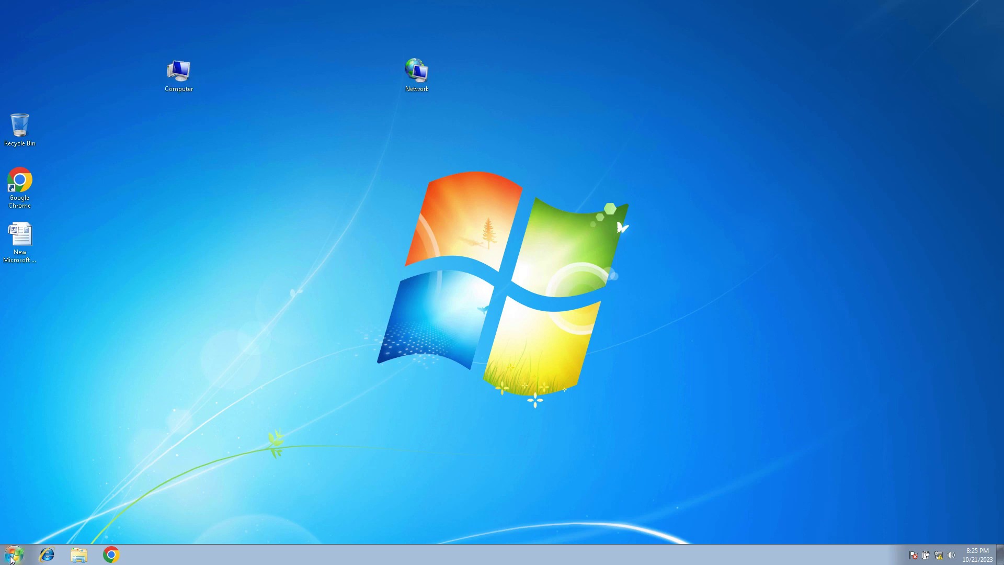
left_click(54, 528)
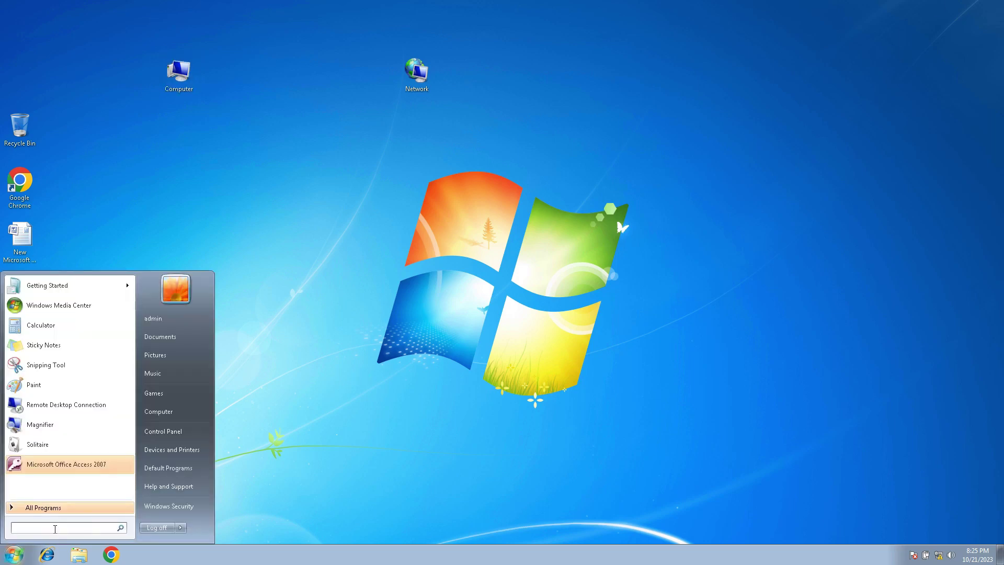
type("gpedit")
key("BackSpace")
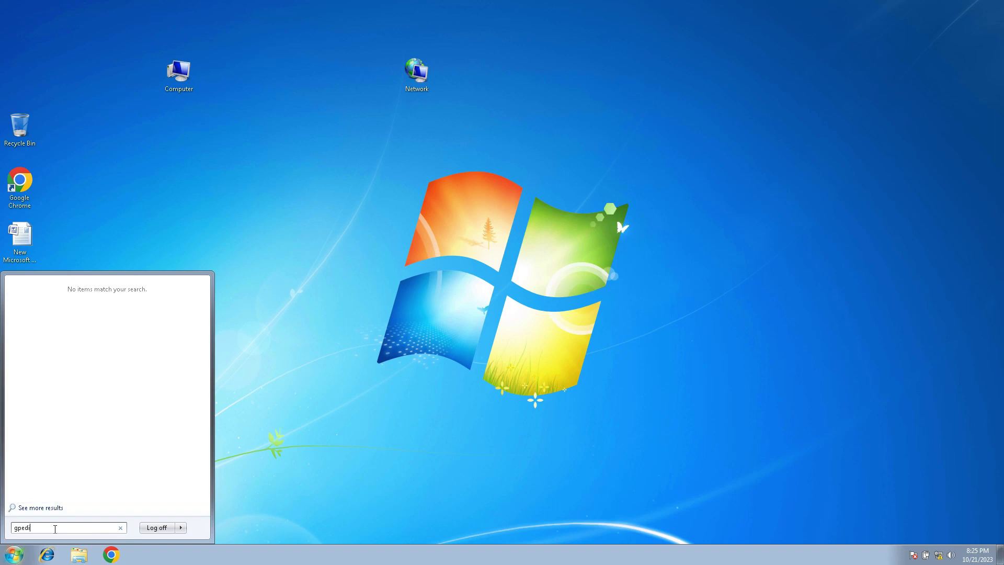
key("BackSpace")
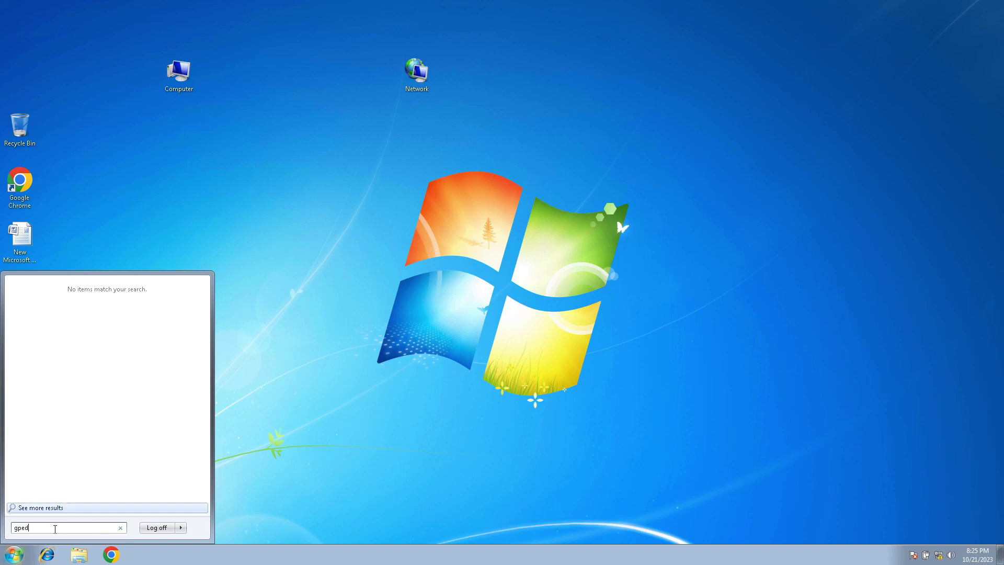
key("BackSpace")
key("BackSpace")
key("BackSpace")
key("BackSpace")
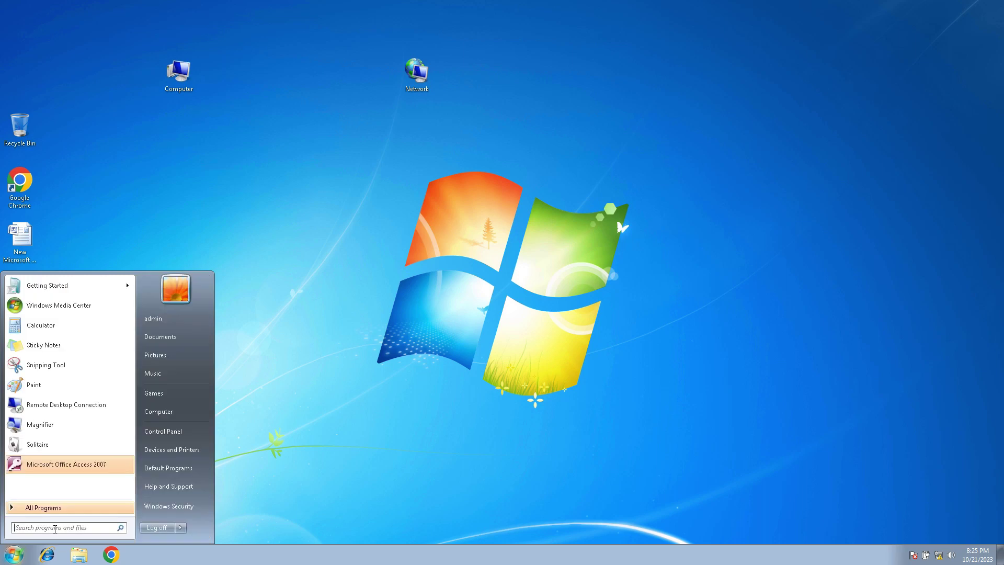
type("gp")
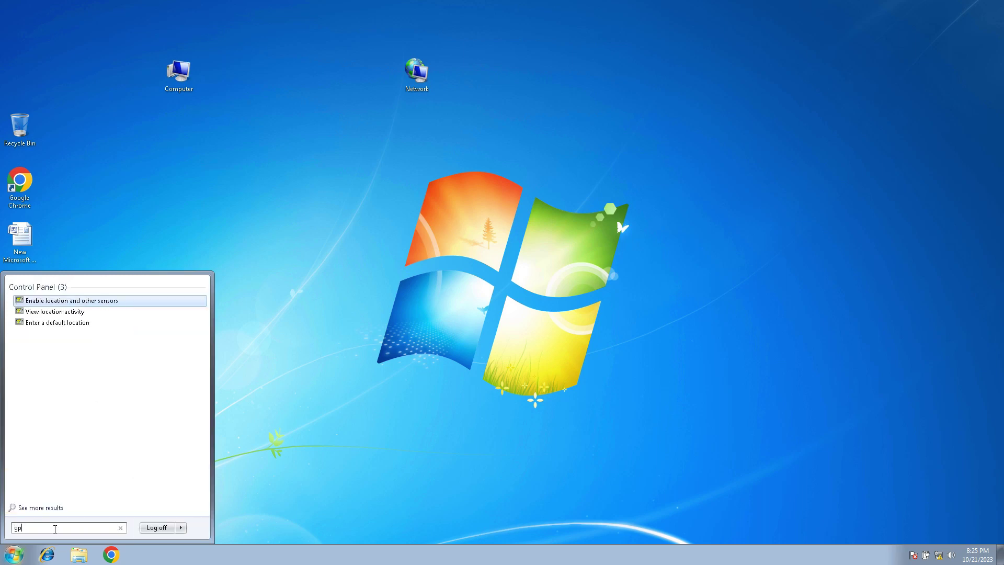
type("edit.msc")
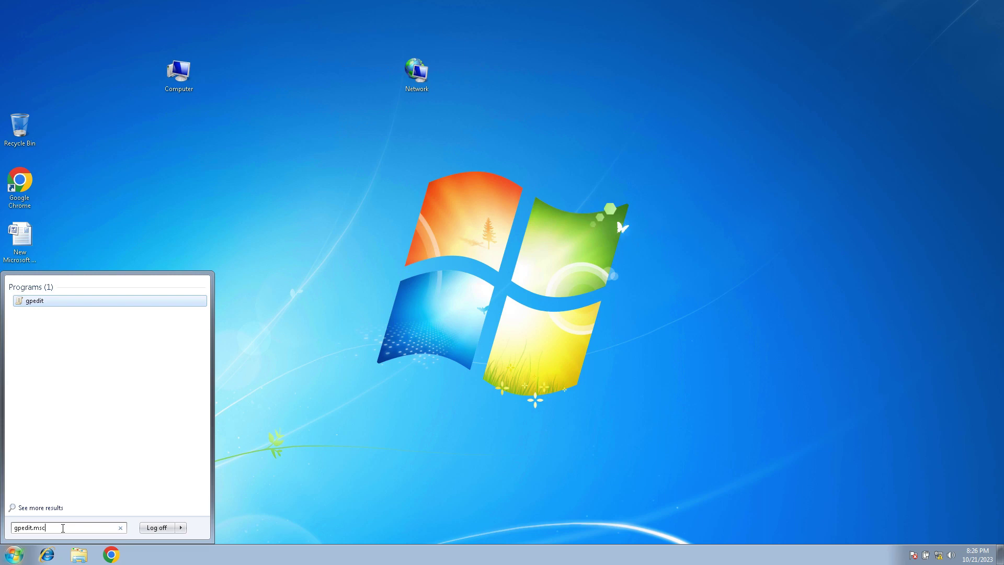
- Launch the Group Policy Editor maximised with a wider tree pane, browsing Computer Configuration
left_click(33, 302)
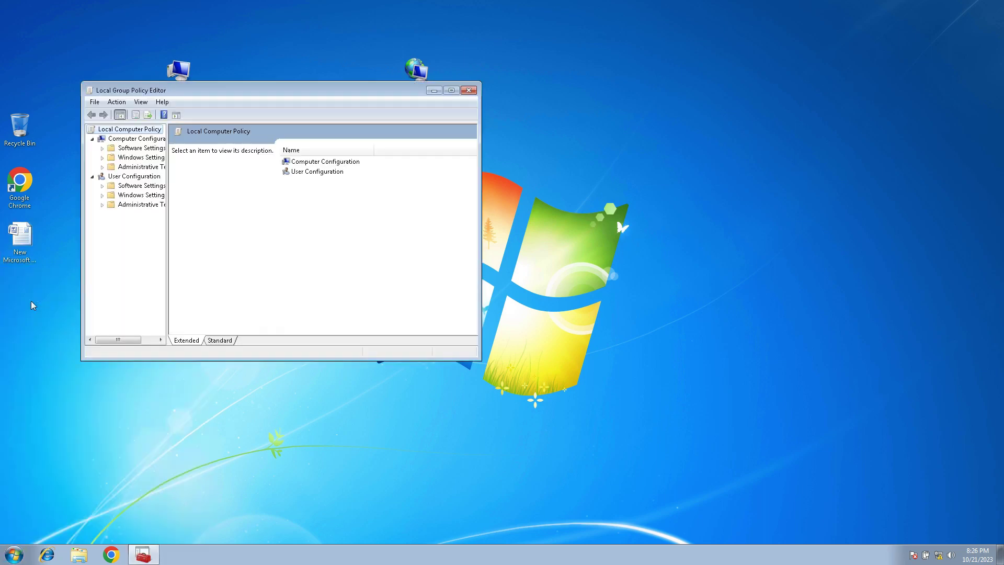
left_click(452, 90)
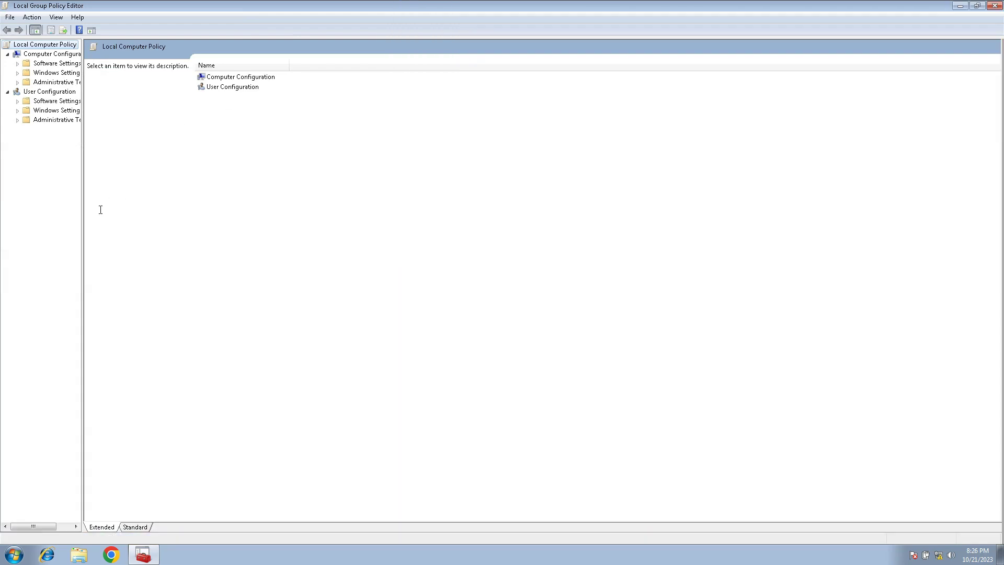
left_click_drag(85, 228, 296, 226)
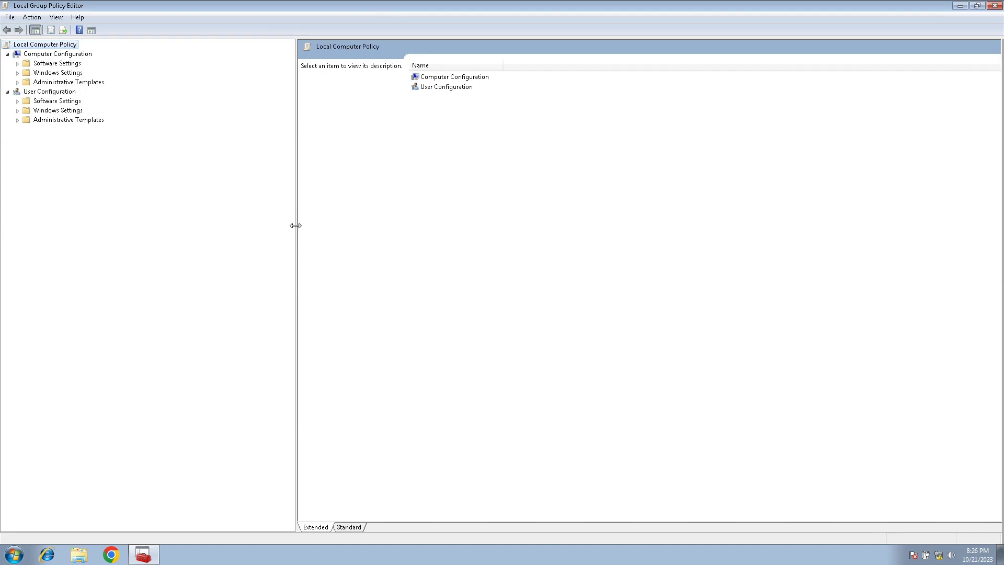
left_click(50, 55)
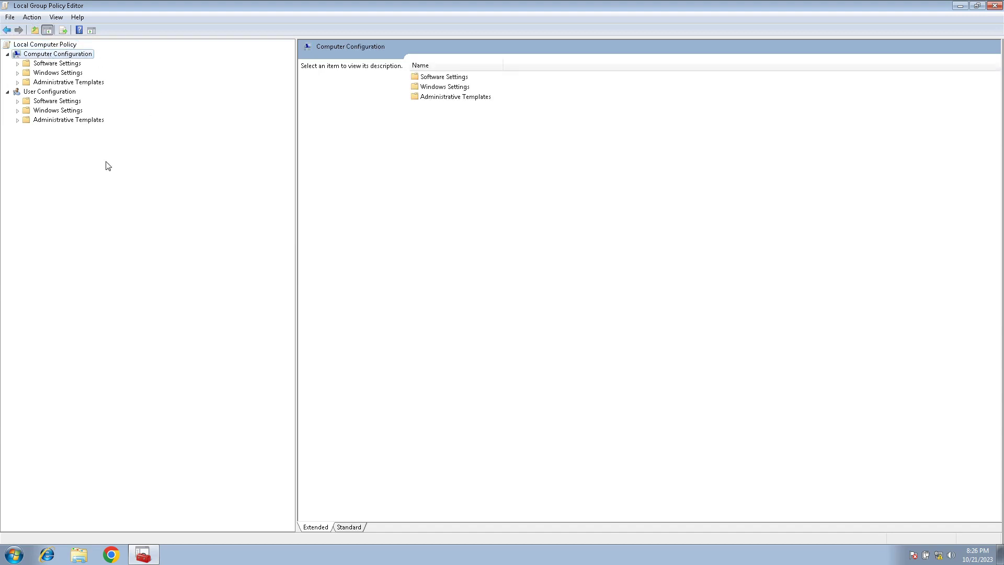
left_click(49, 95)
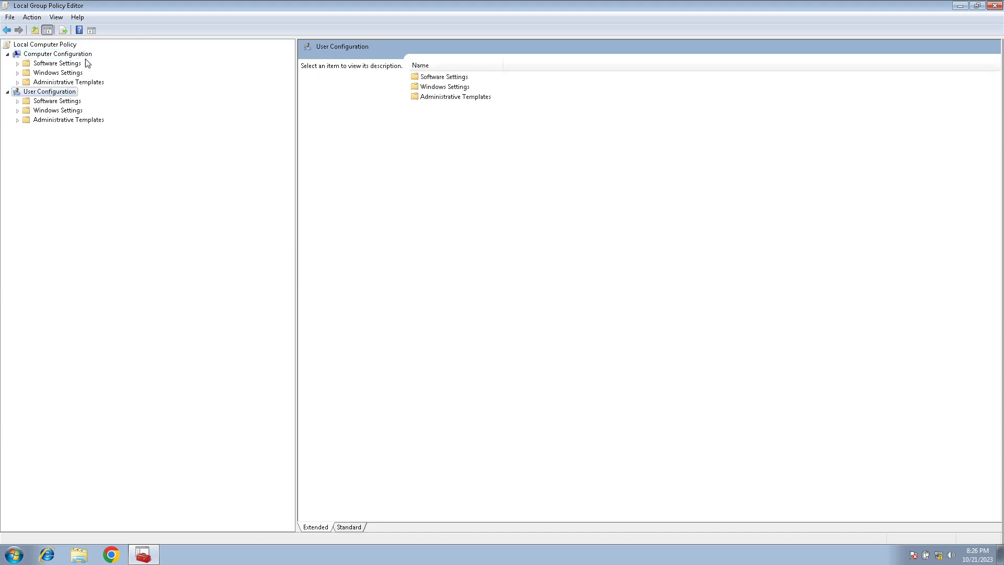
left_click(57, 55)
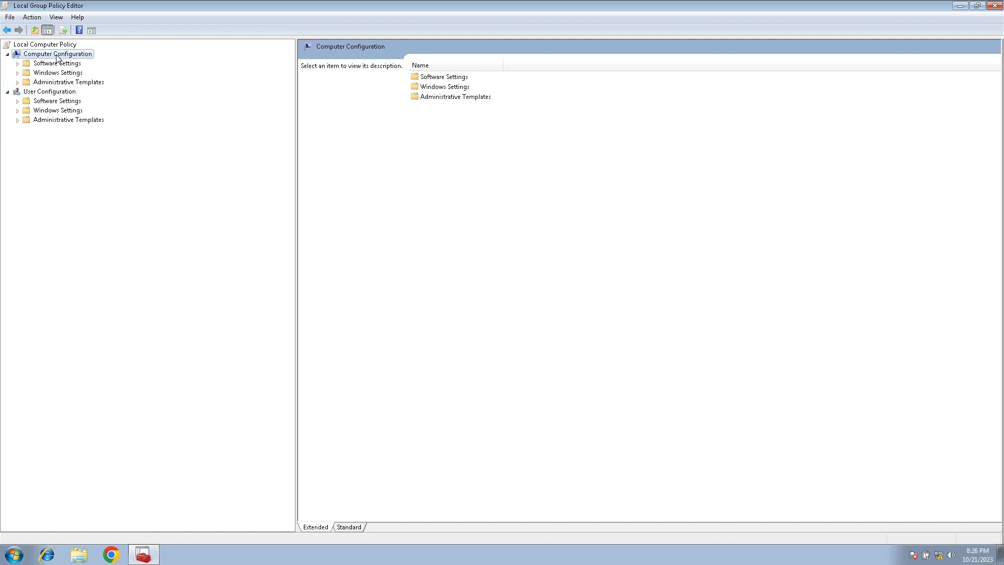
- Navigate Administrative Templates > Windows Components > Remote Desktop Services > Session Host > Connections
left_click(56, 84)
left_click(18, 82)
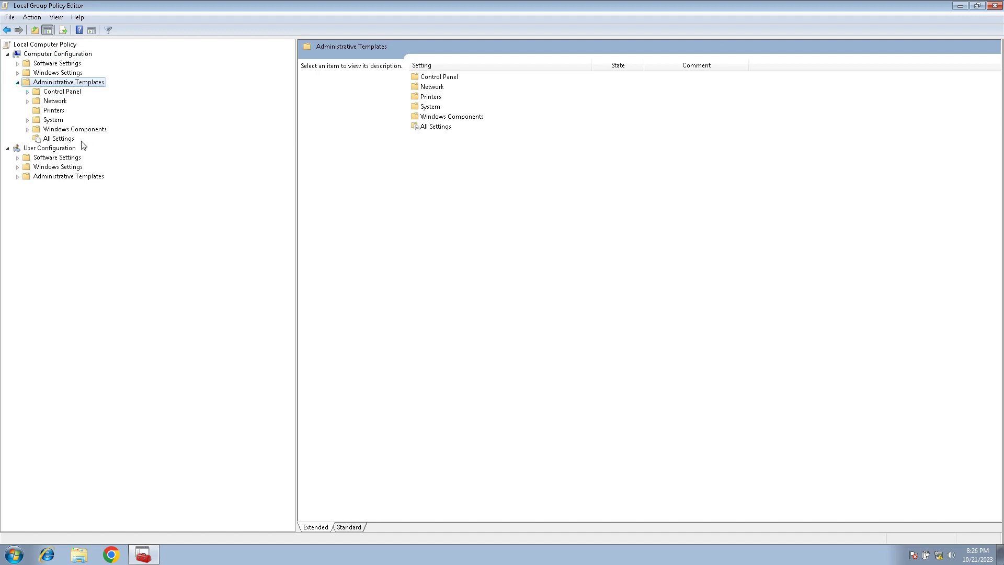
left_click(69, 131)
left_click(27, 130)
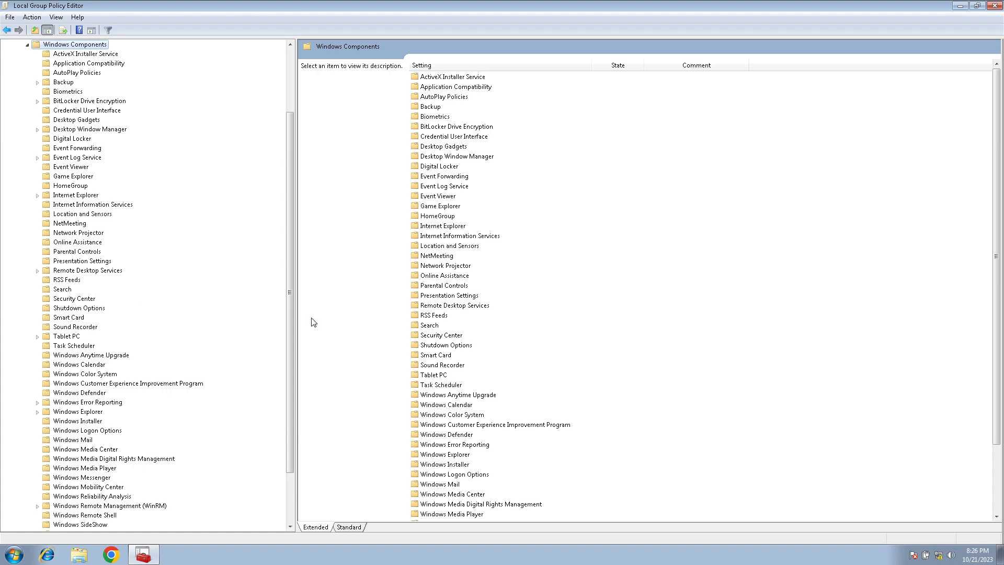
left_click(79, 270)
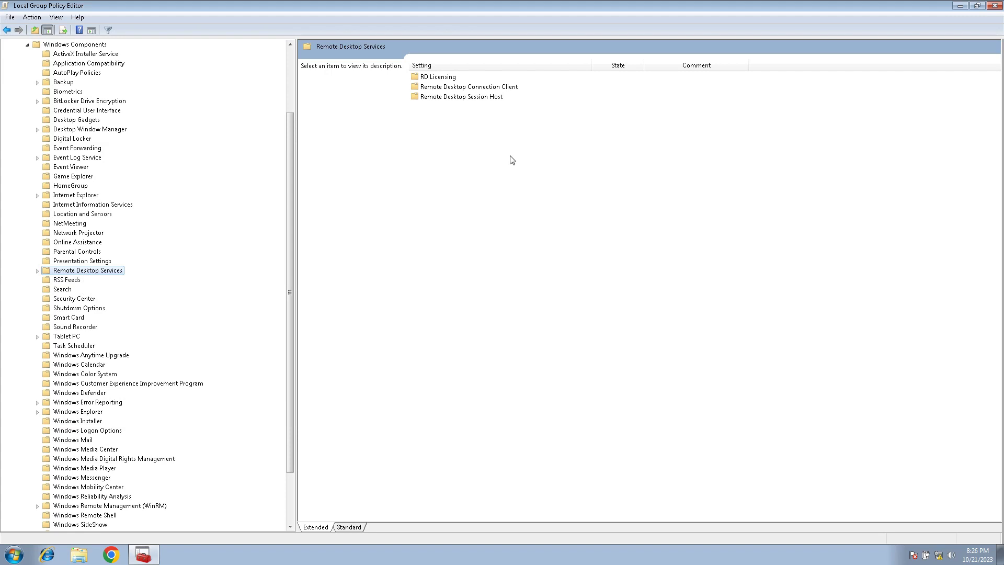
double_click(470, 97)
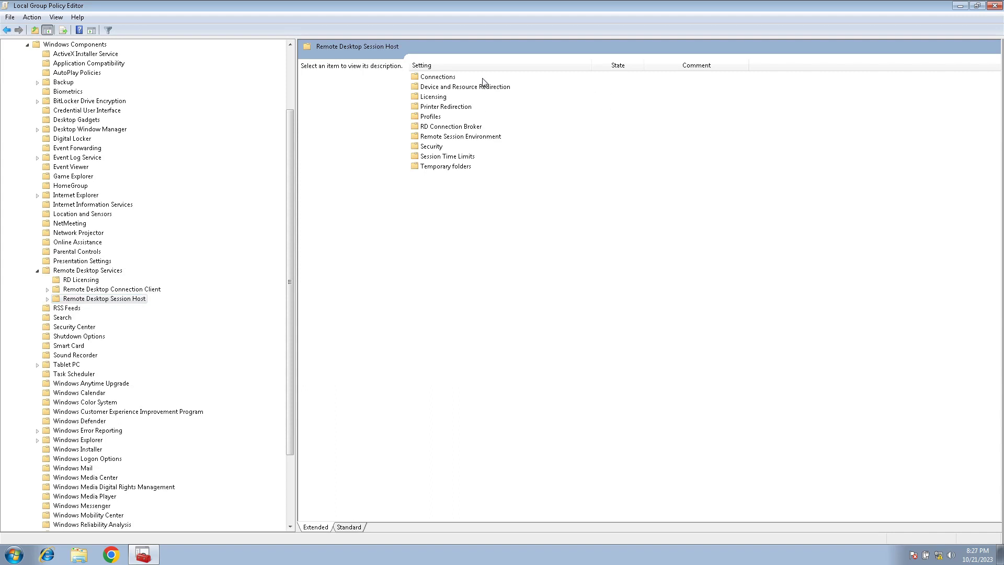
left_click(445, 80)
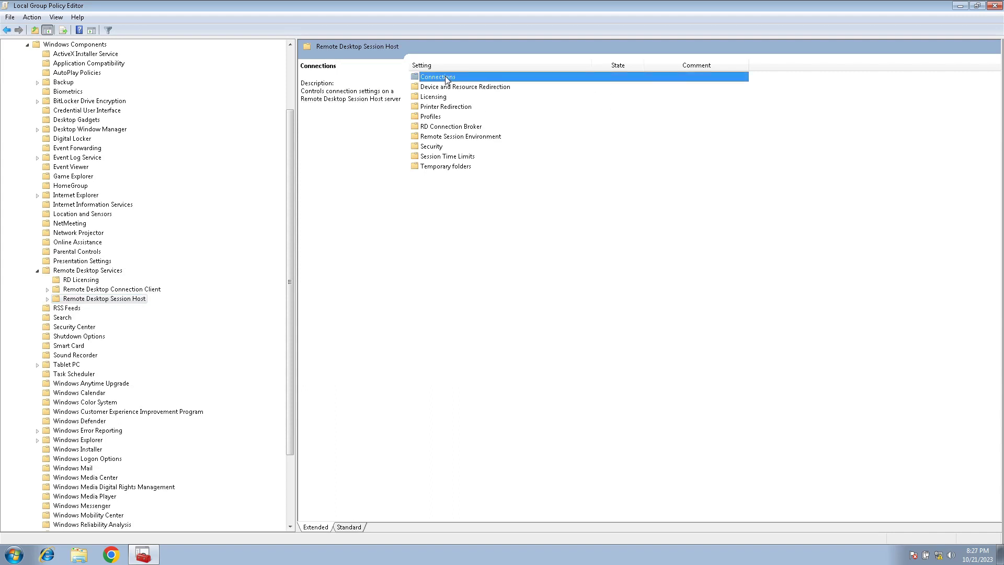
double_click(447, 80)
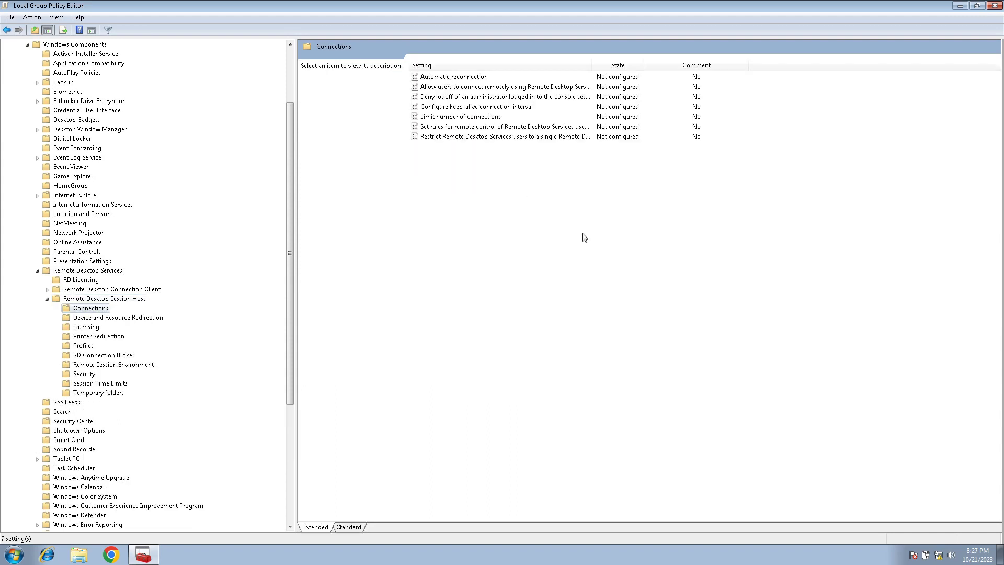
left_click_drag(593, 67, 661, 61)
left_click(501, 88)
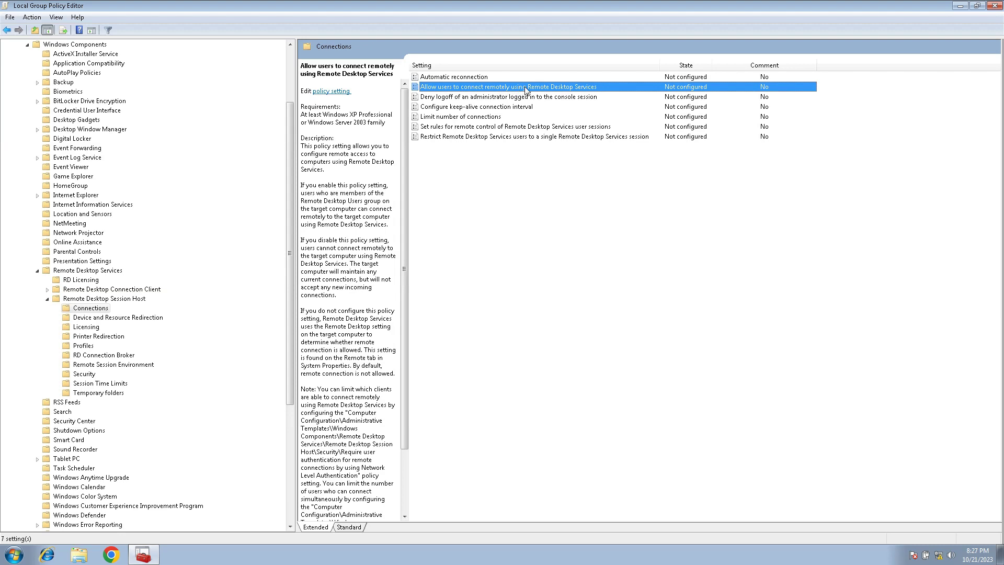
- Set 'Allow users to connect remotely using Remote Desktop Services' to Enabled and apply it
double_click(556, 91)
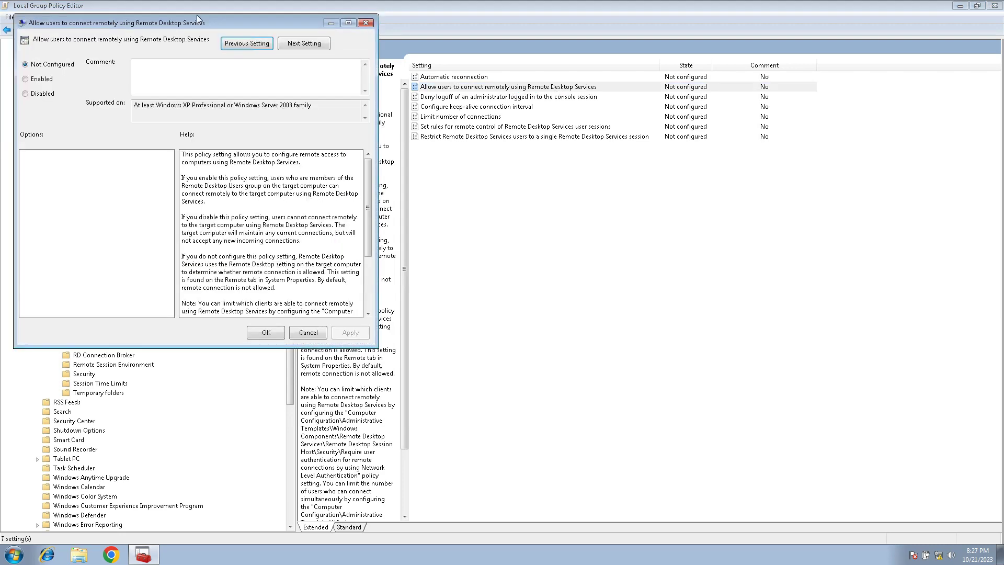
left_click_drag(188, 23, 601, 136)
left_click(418, 183)
left_click(727, 435)
left_click(629, 436)
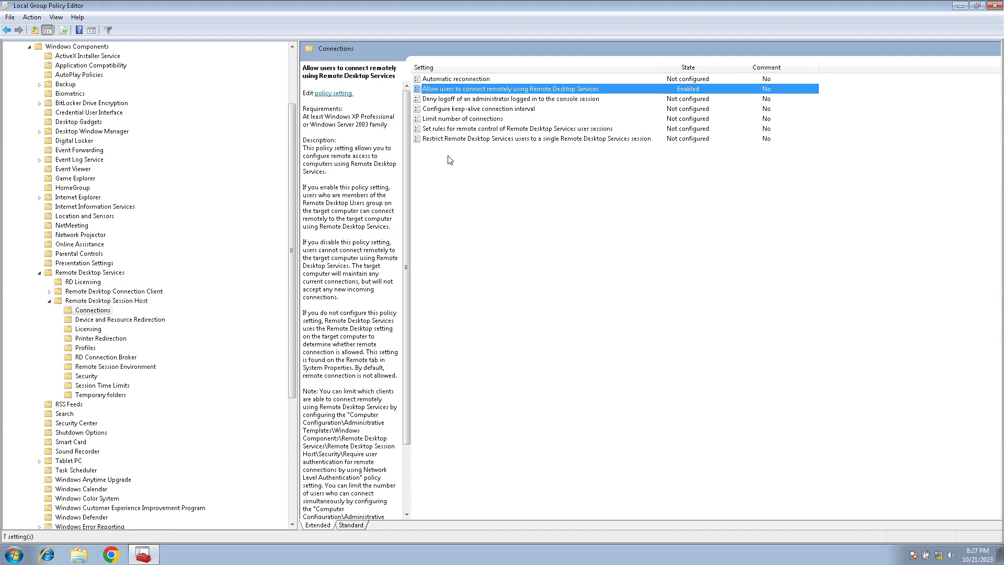
left_click(457, 129)
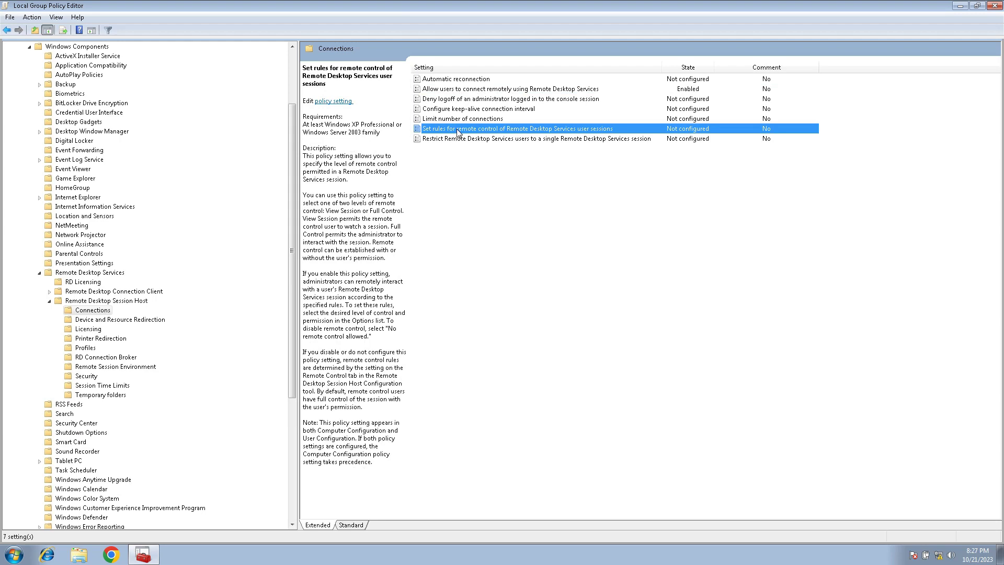
- Enable 'Set rules for remote control' with the 'Full Control without user's permission' option
double_click(457, 129)
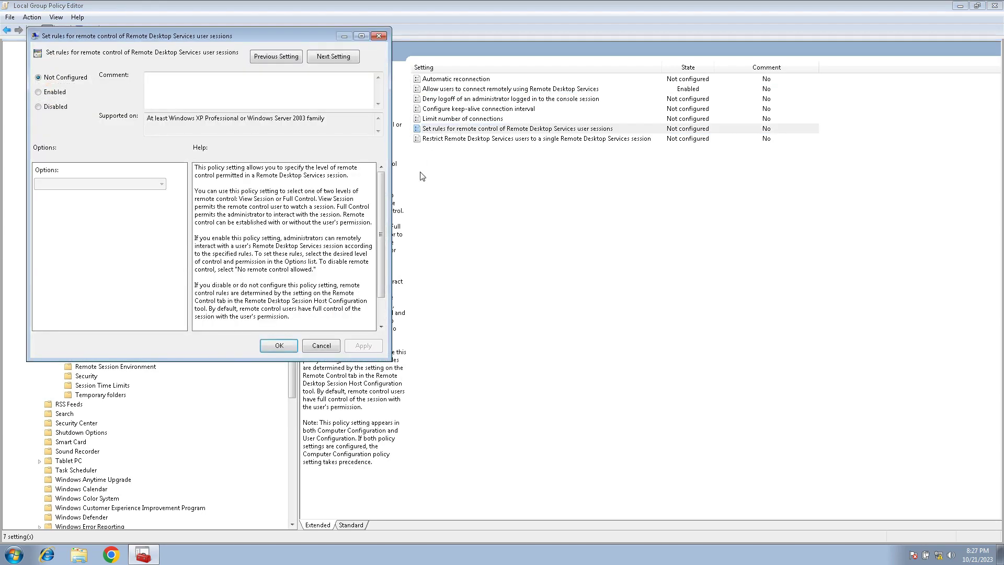
left_click_drag(178, 40, 464, 78)
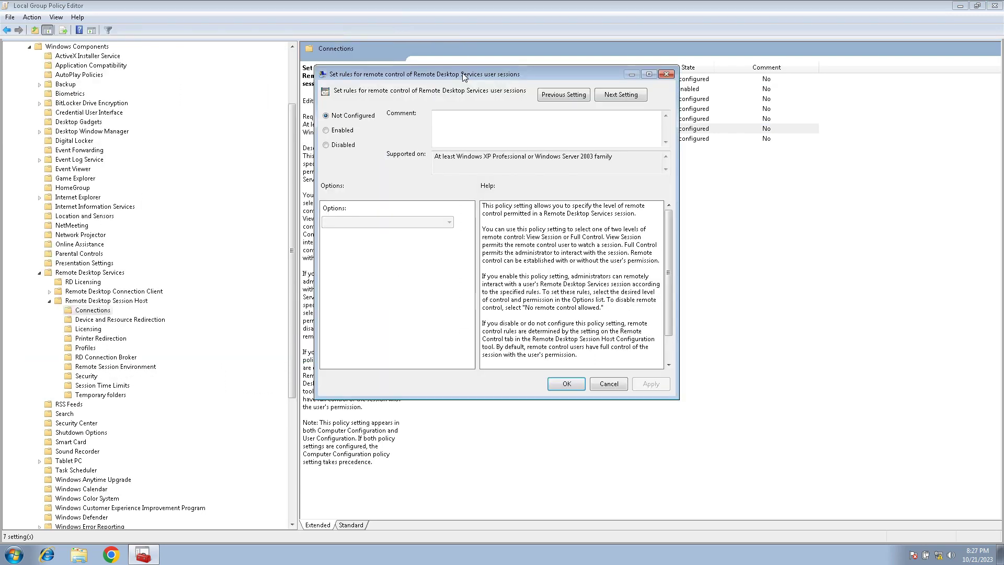
left_click(336, 132)
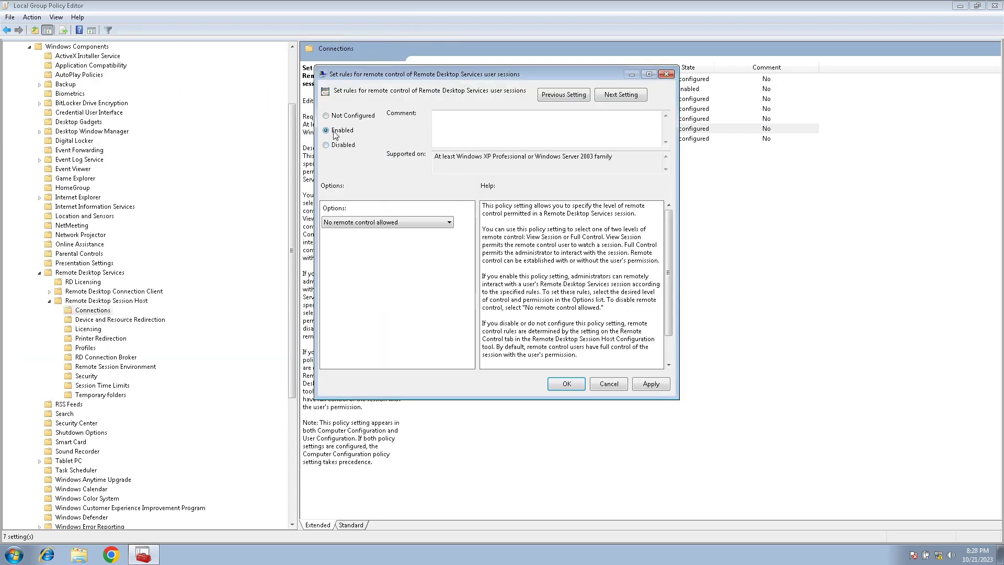
left_click(447, 225)
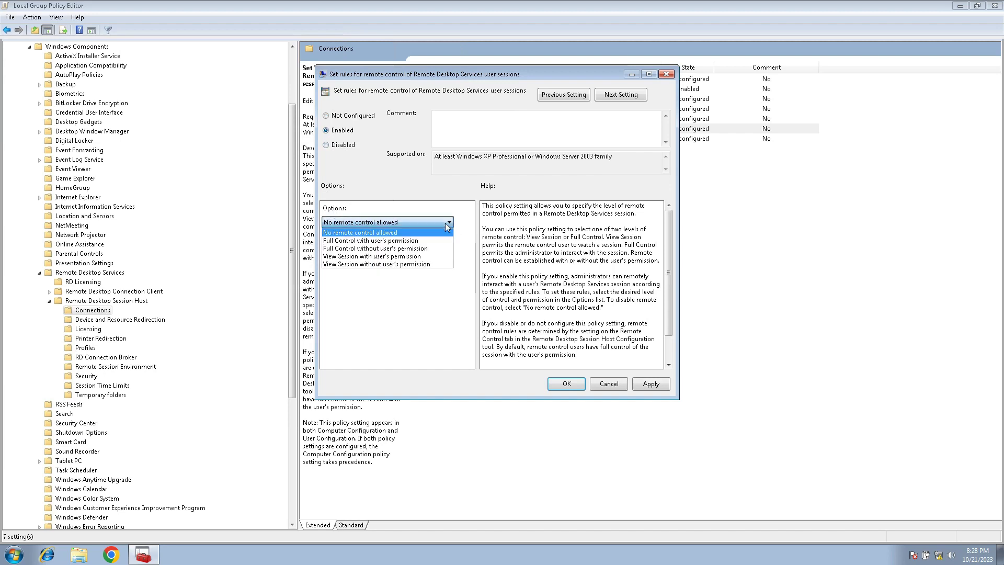
left_click(396, 249)
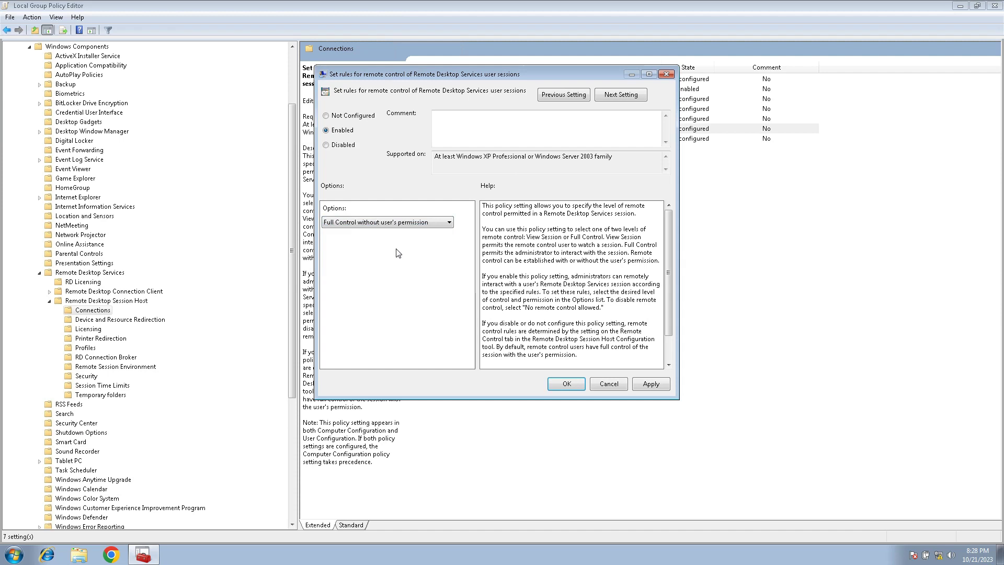
left_click(648, 385)
left_click(565, 385)
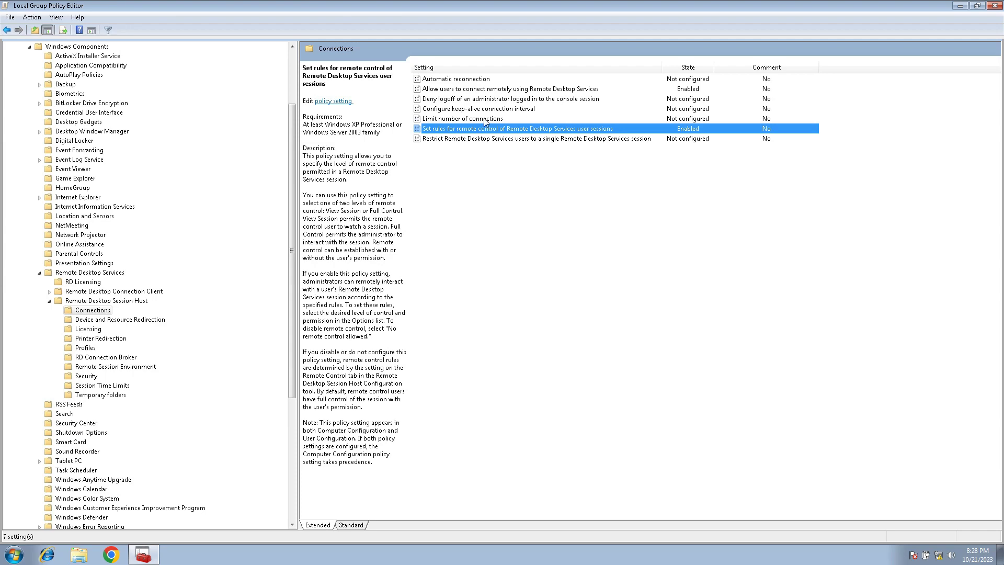
left_click(694, 89)
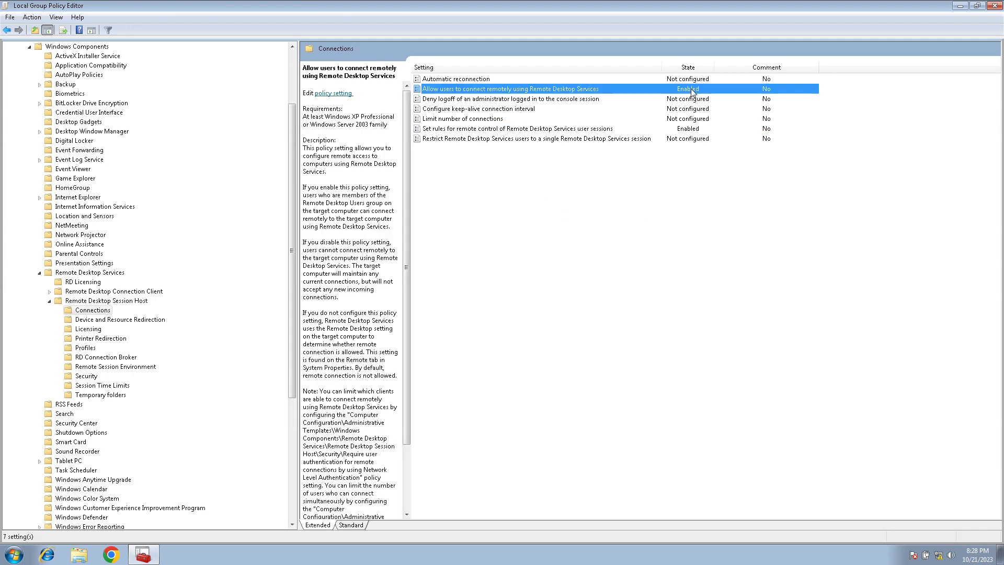
- Go back to the Session Host folders and open the Security settings folder
left_click(690, 129)
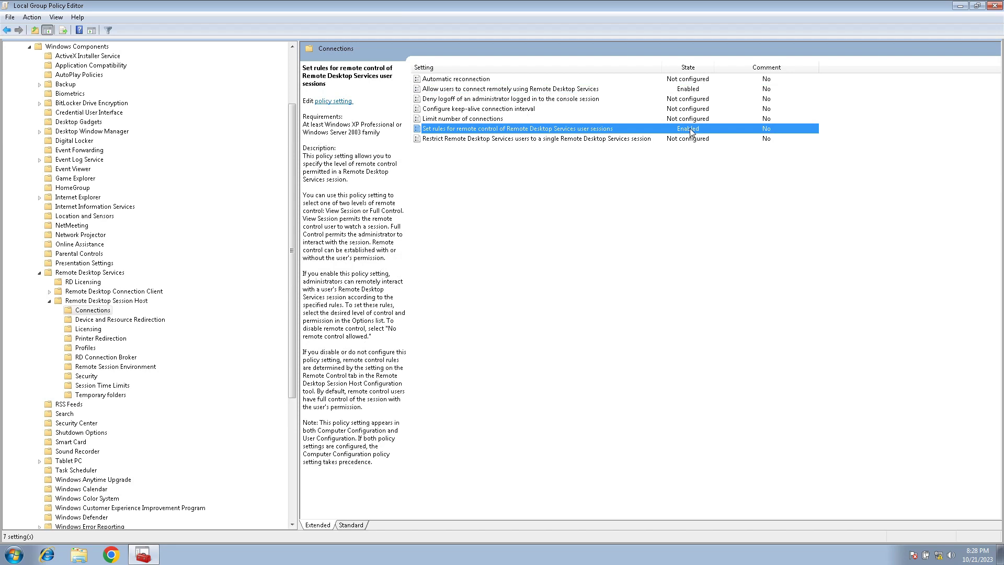
left_click(9, 33)
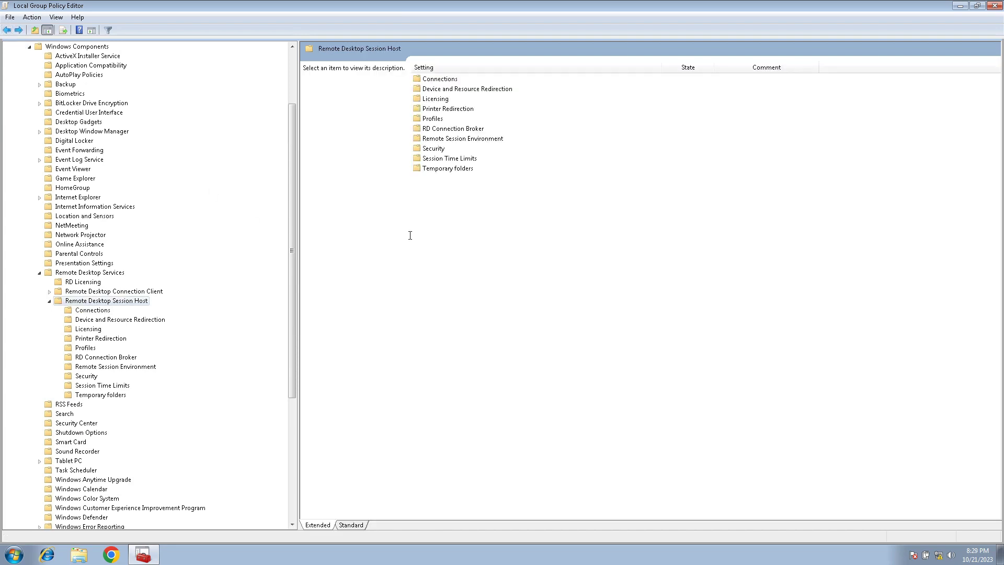
double_click(433, 150)
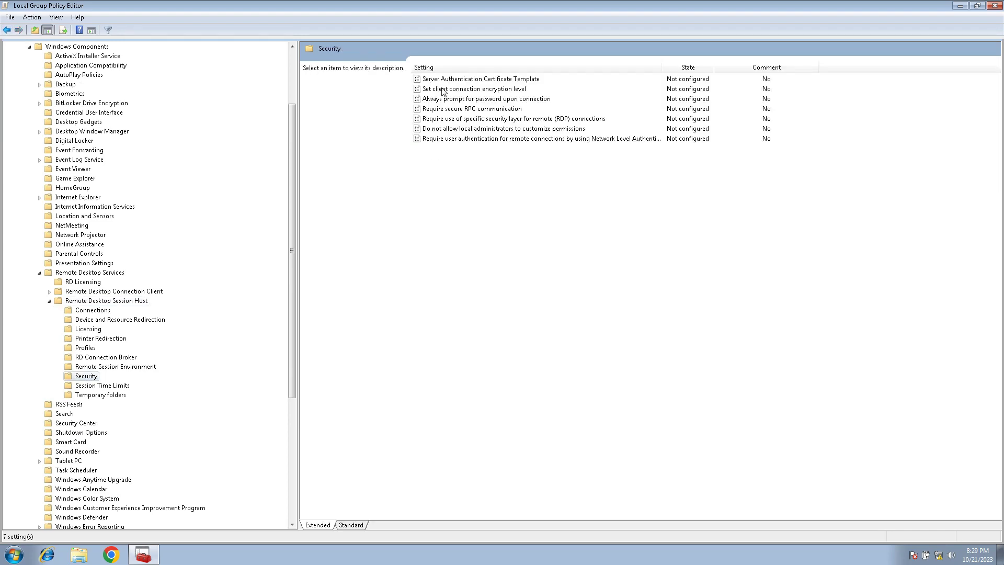
- Set 'Set client connection encryption level' to Disabled and apply it
double_click(442, 90)
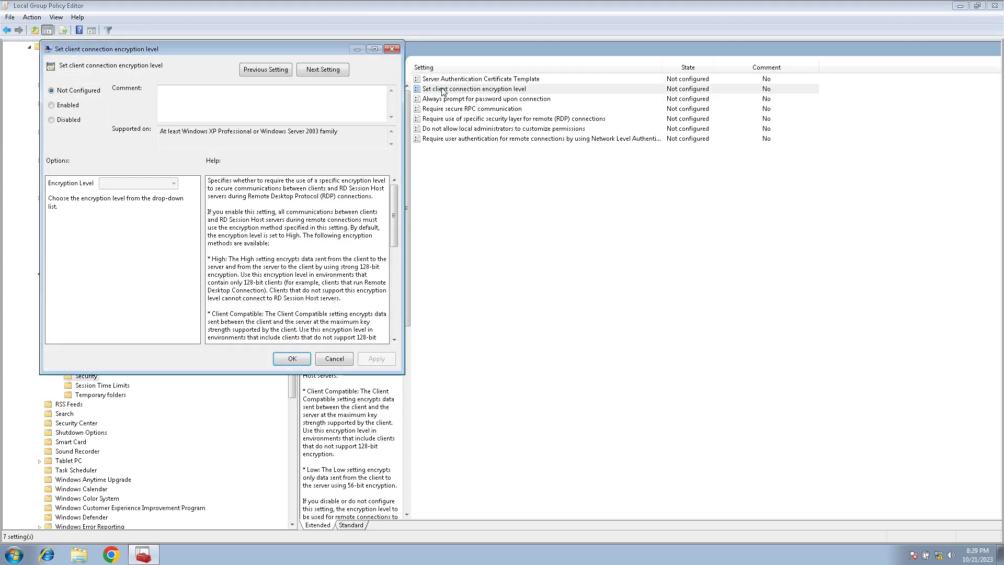
left_click_drag(252, 48, 594, 115)
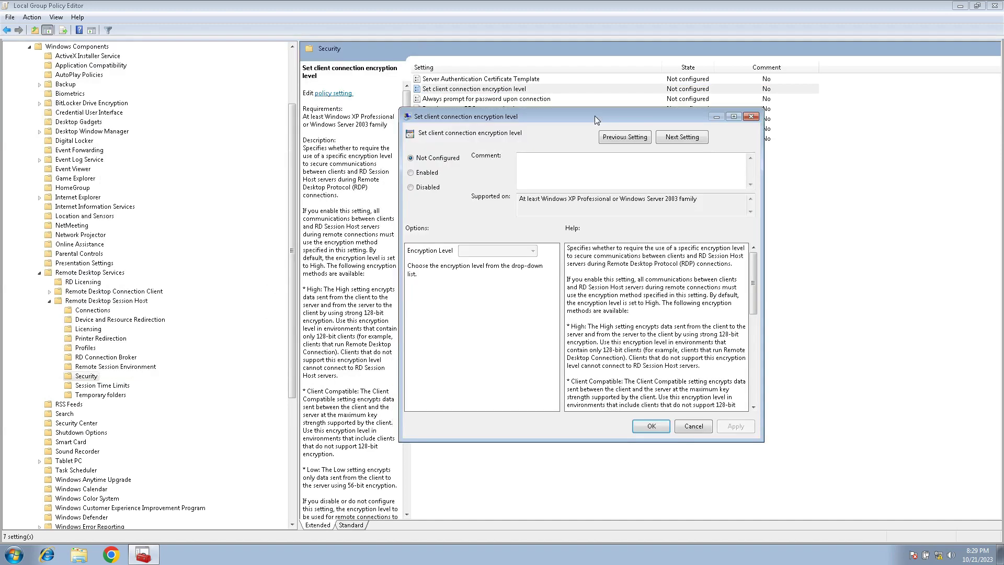
left_click(422, 189)
left_click(735, 426)
left_click(650, 427)
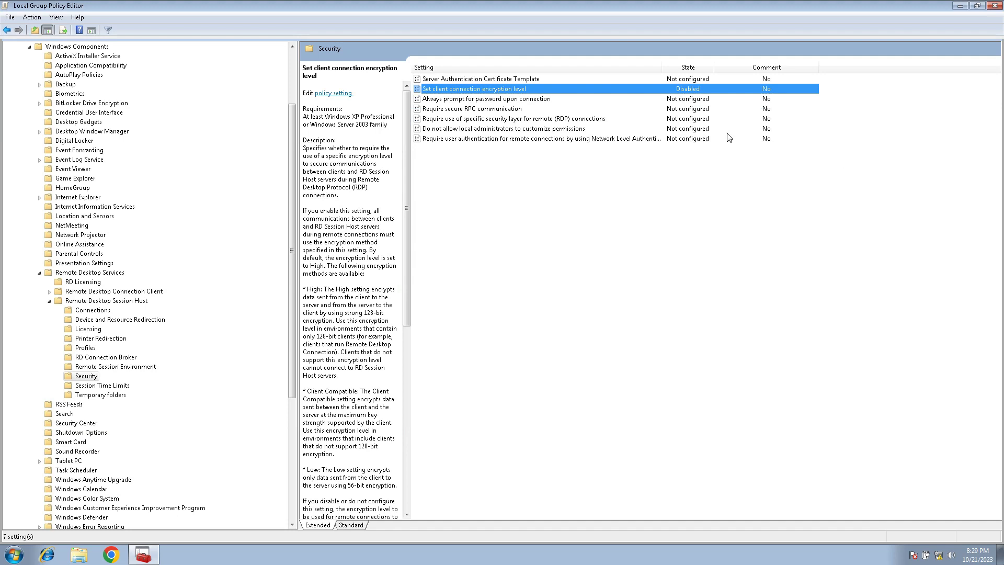
- Set 'Require user authentication for remote connections by using Network Level Authentication' to Disabled
double_click(486, 139)
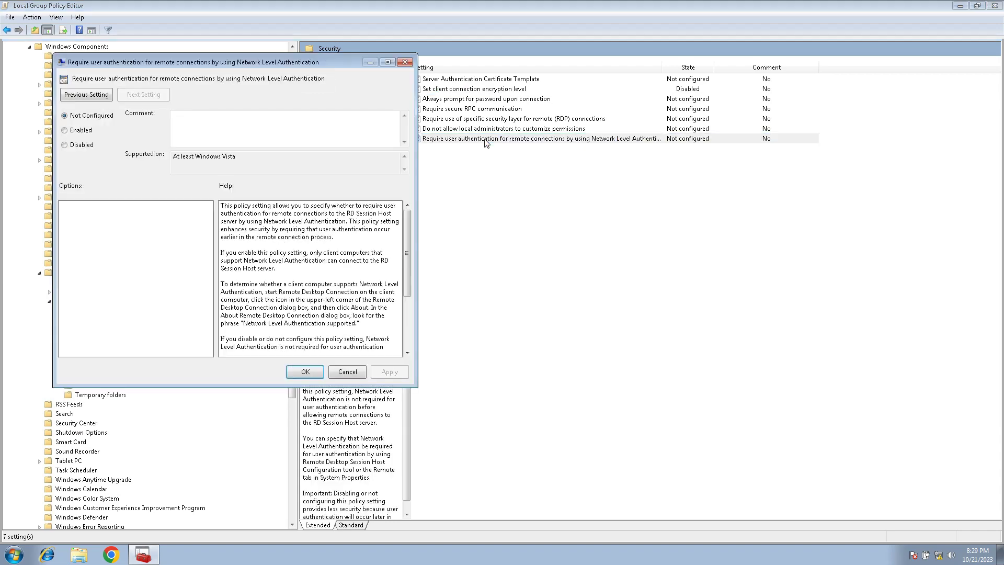
left_click_drag(200, 65, 560, 101)
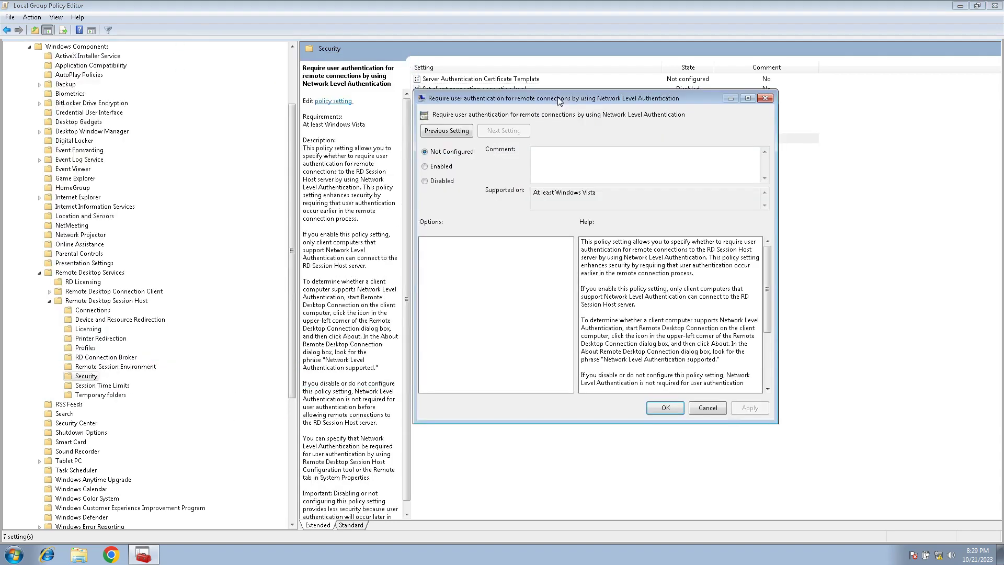
left_click(440, 183)
left_click(748, 408)
left_click(665, 410)
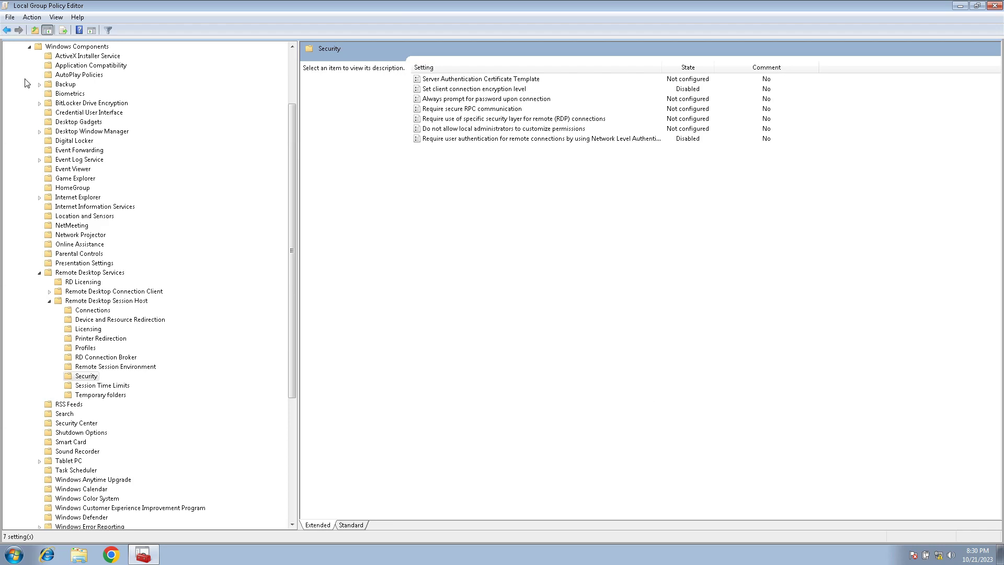
- Navigate back to Computer Configuration and collapse its Administrative Templates branch
left_click(7, 30)
left_click(7, 31)
left_click(7, 31)
left_click(7, 30)
left_click(8, 31)
left_click(8, 30)
left_click(8, 30)
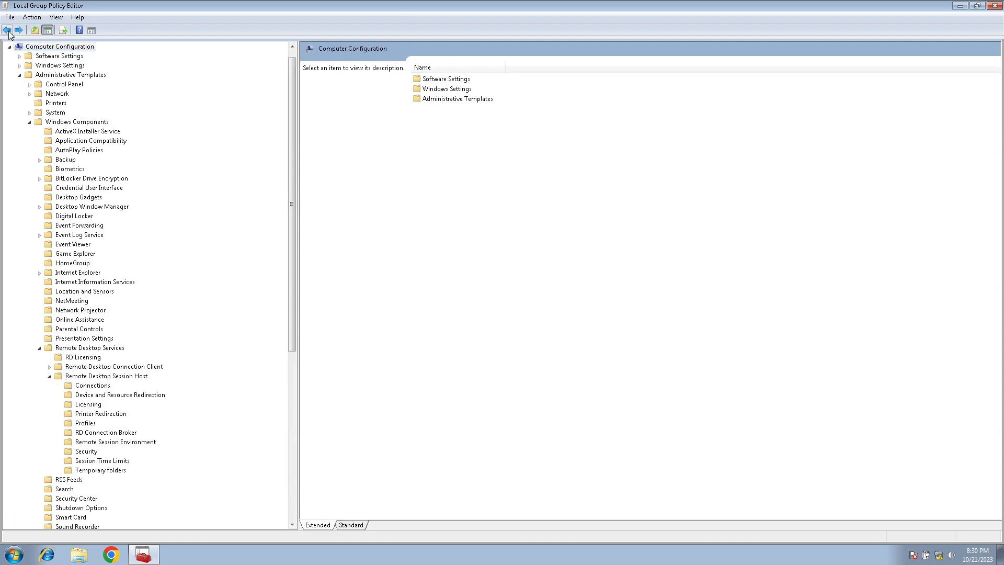
left_click(19, 74)
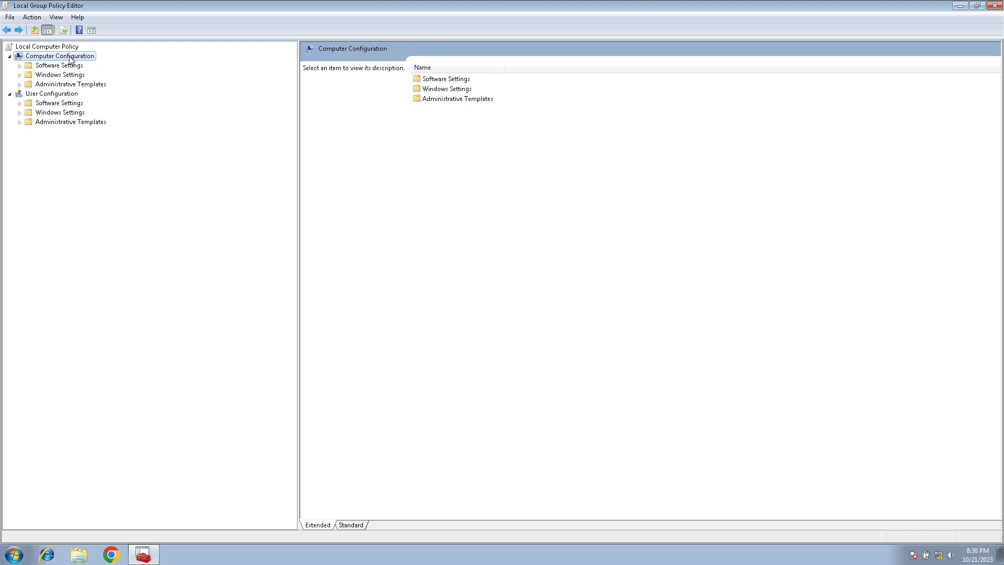
- Expand User Configuration > Administrative Templates > Windows Components > Remote Desktop Services
left_click(50, 95)
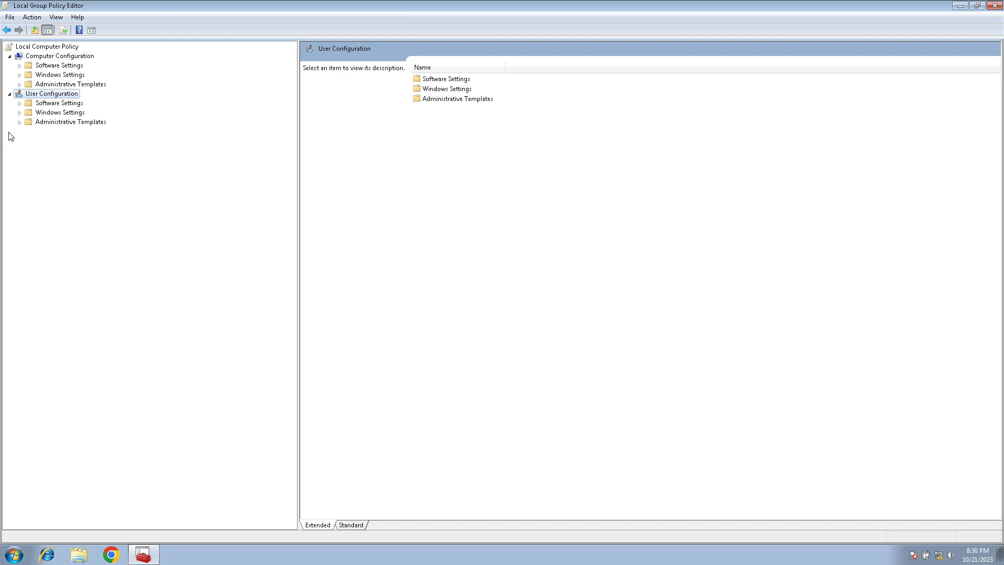
left_click(52, 123)
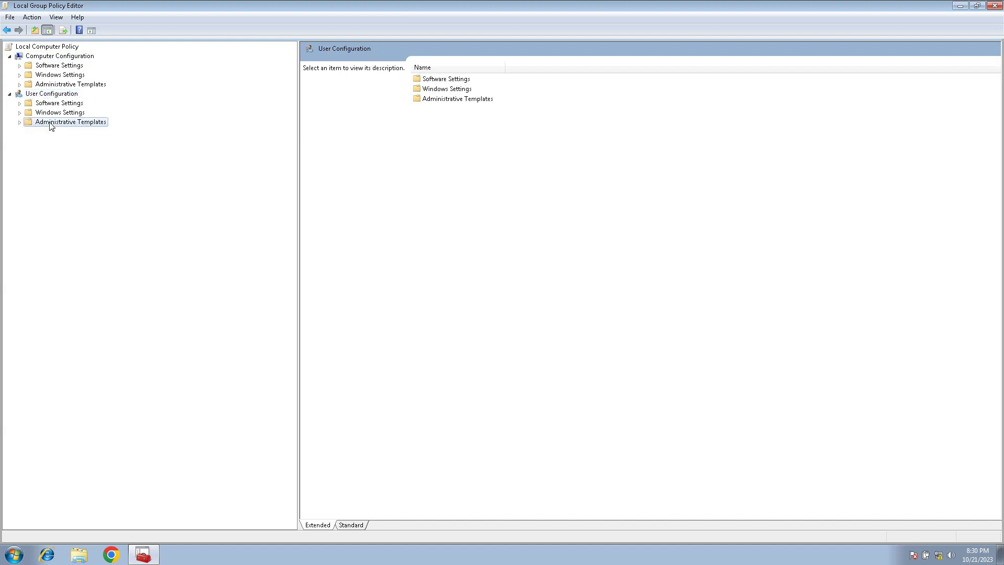
left_click(19, 123)
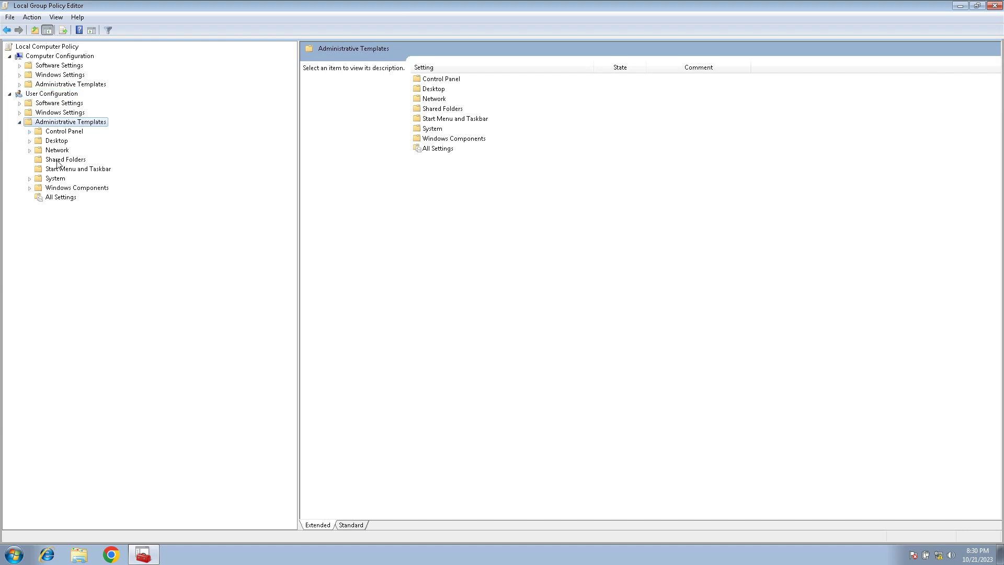
left_click(69, 188)
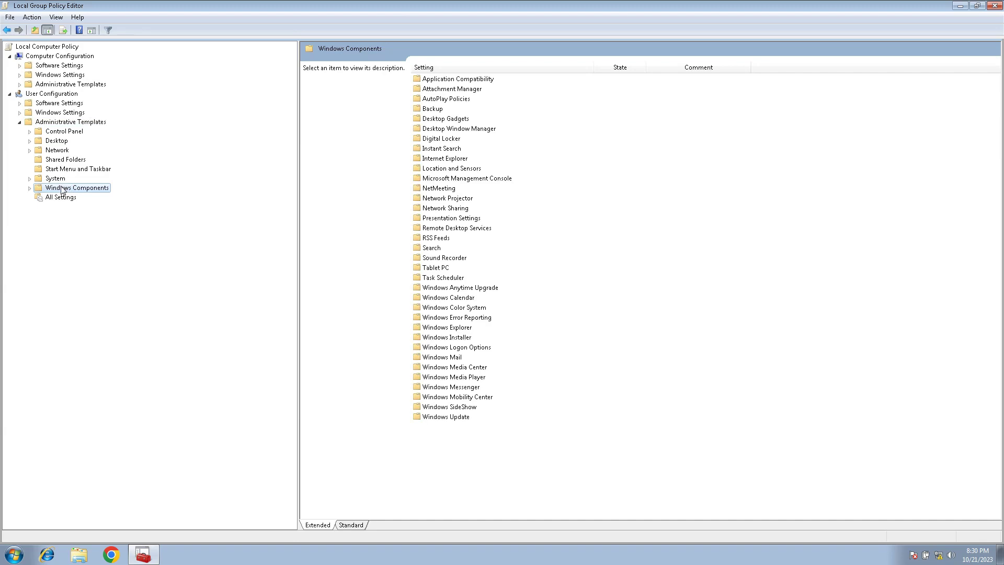
left_click(29, 189)
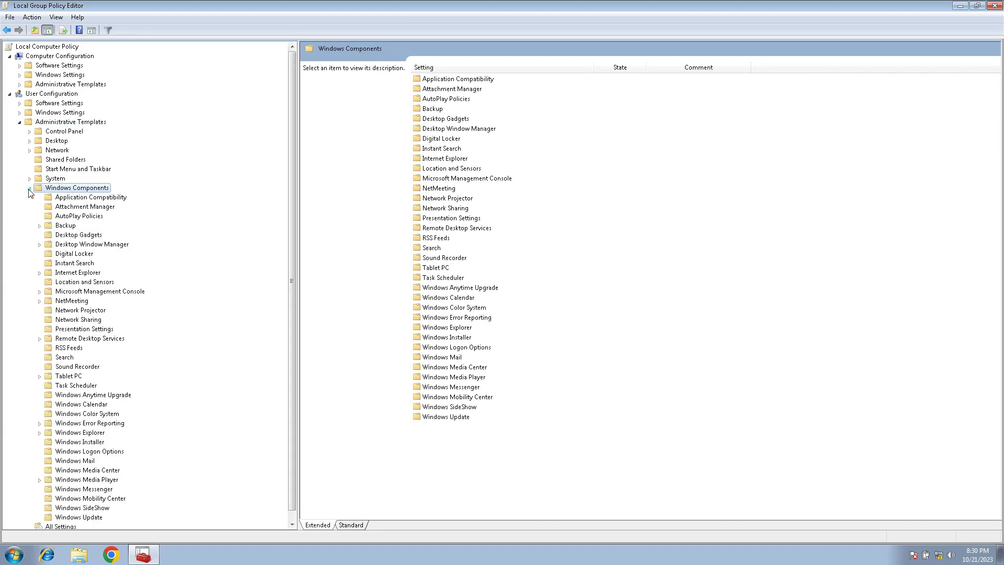
left_click(77, 273)
left_click(81, 339)
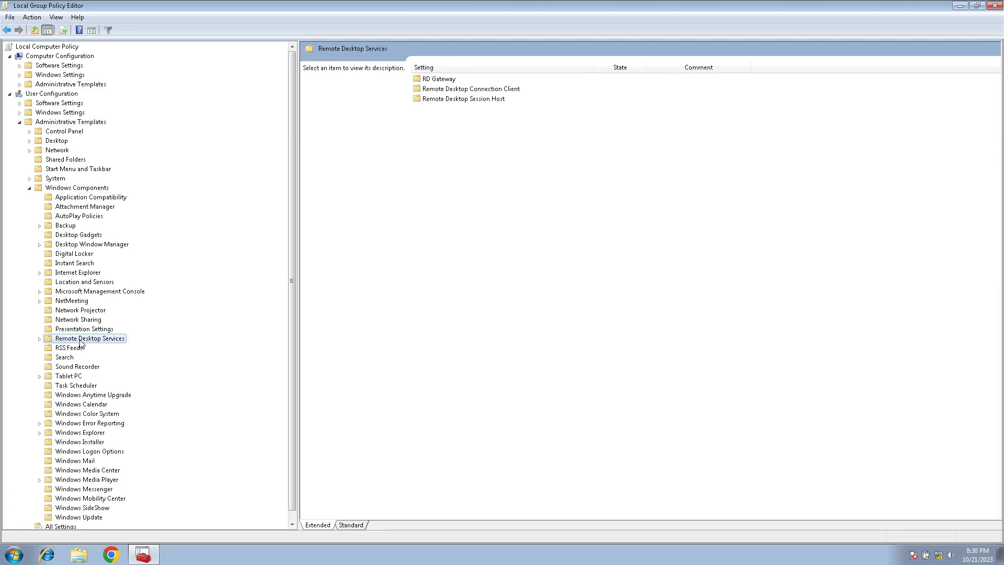
double_click(81, 339)
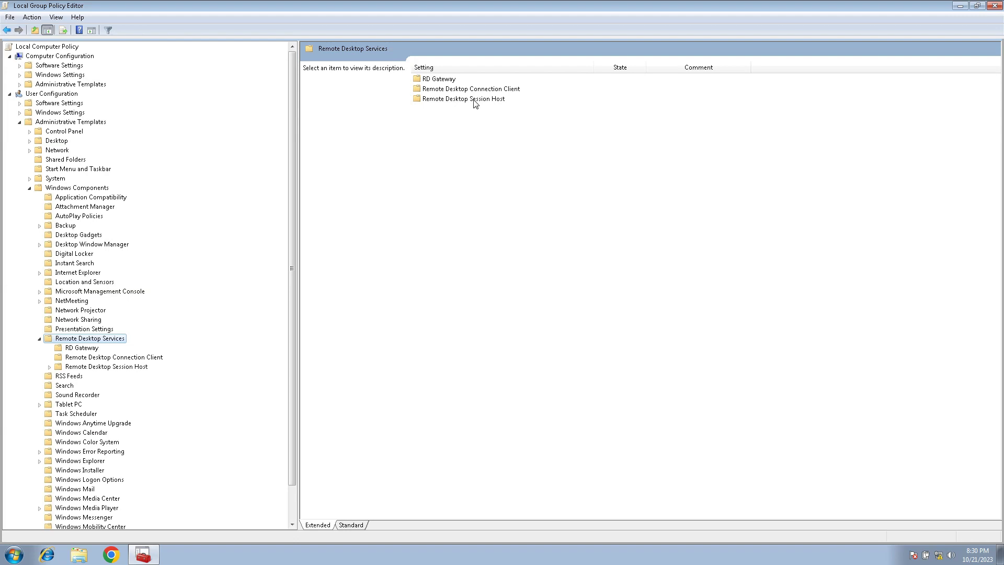
- Open Remote Desktop Session Host > Connections and the remote control rules policy
double_click(475, 100)
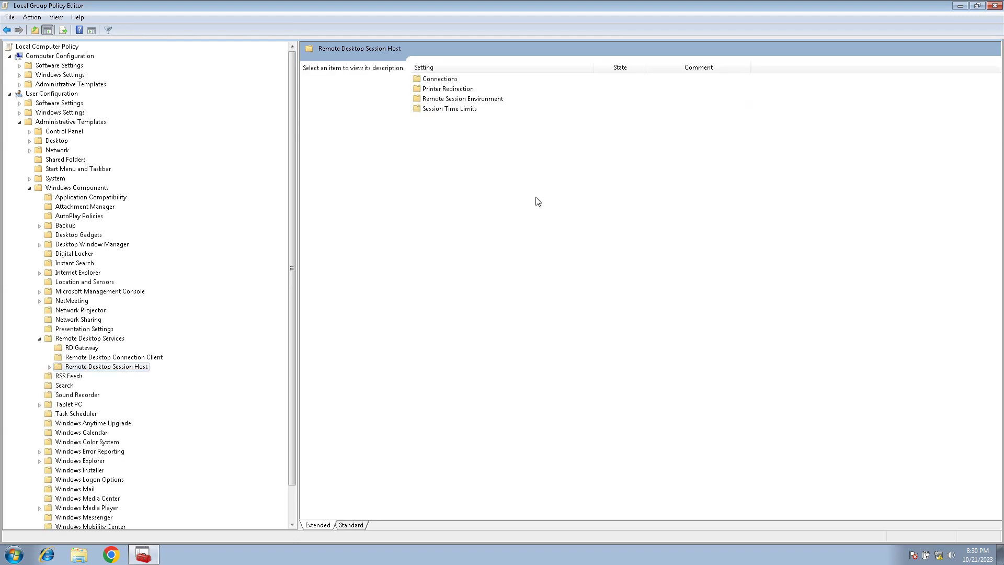
double_click(439, 79)
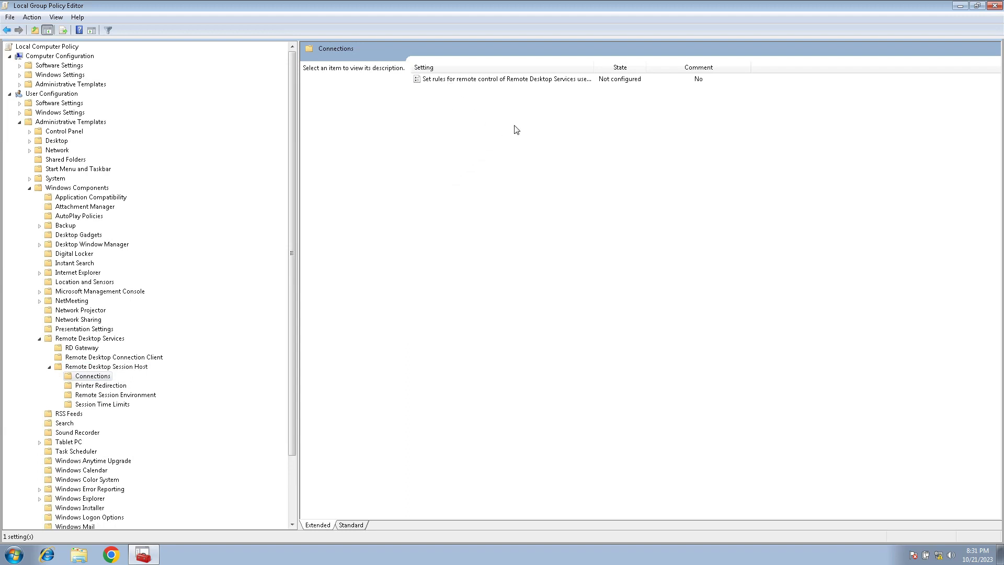
double_click(500, 81)
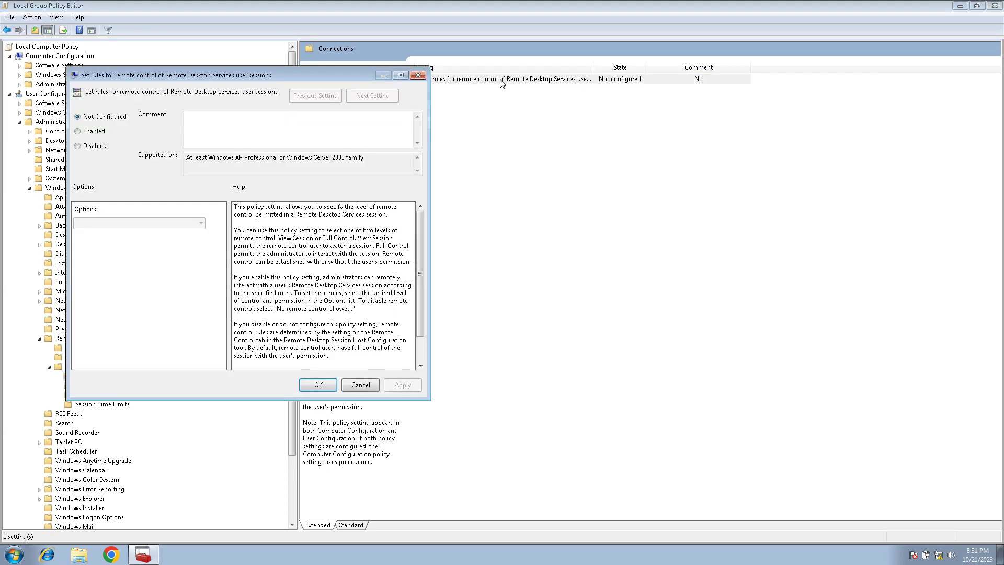
- Enable user-side remote control rules at 'Full Control without user's permission', then close the editor
left_click_drag(277, 74, 414, 76)
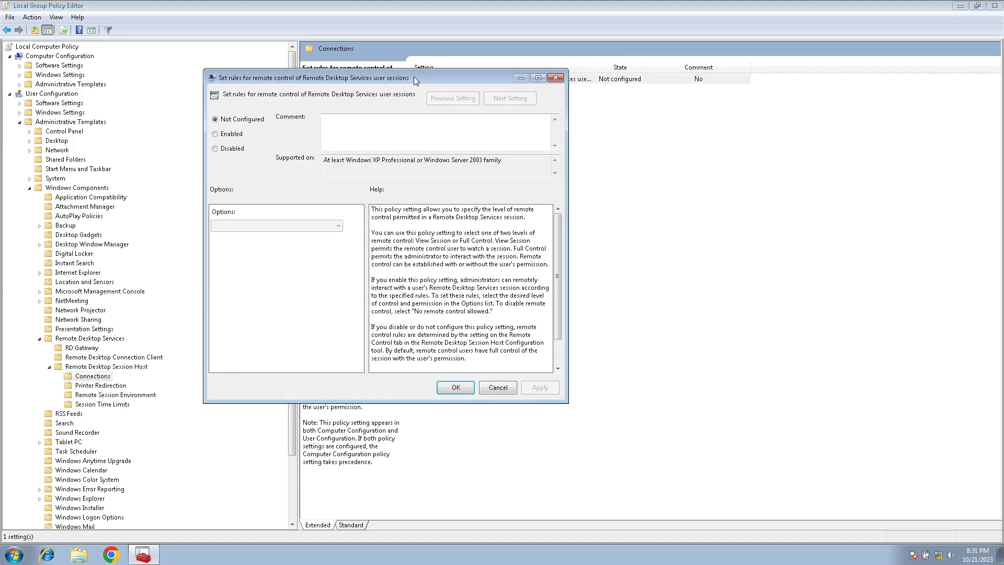
left_click(229, 135)
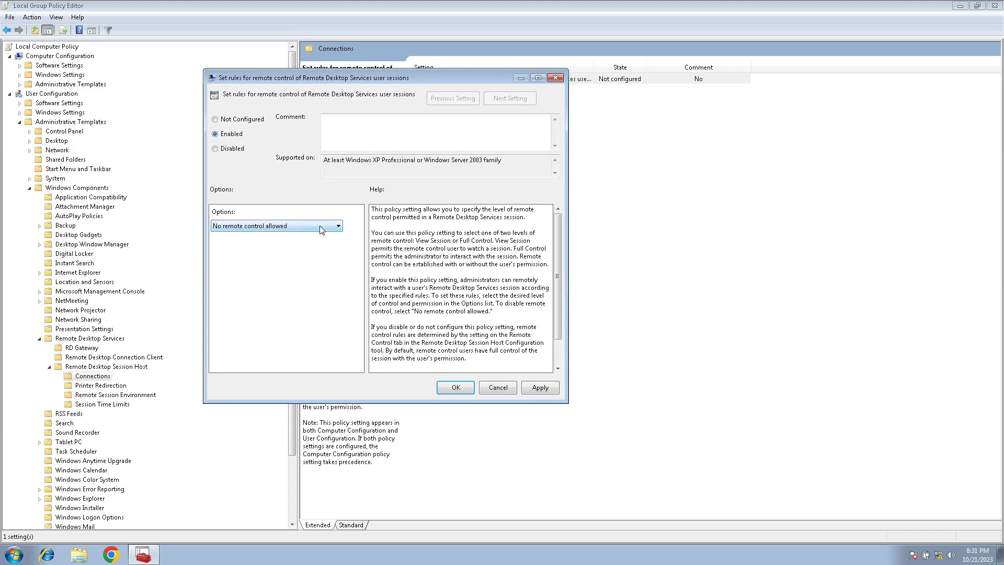
left_click(320, 226)
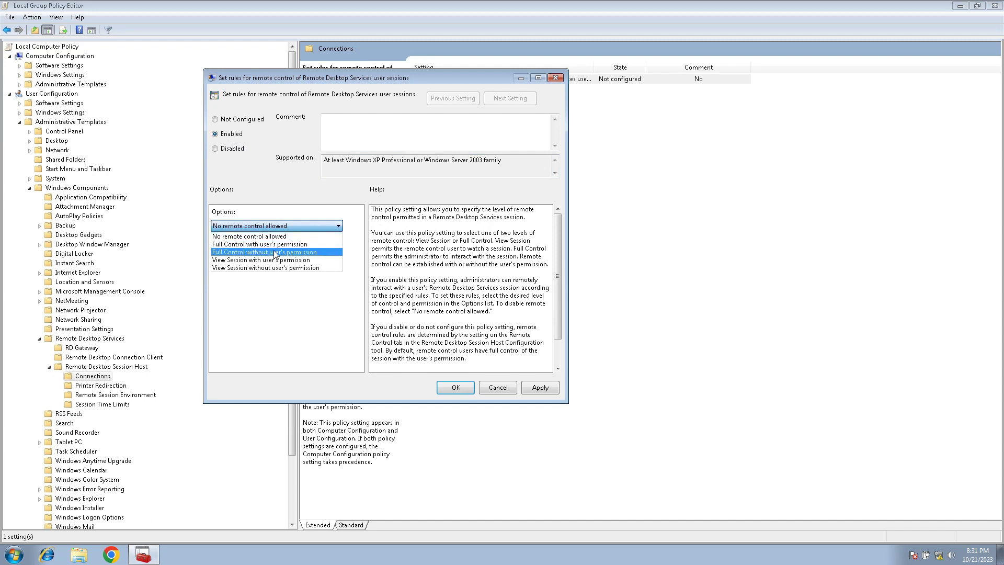
left_click(275, 253)
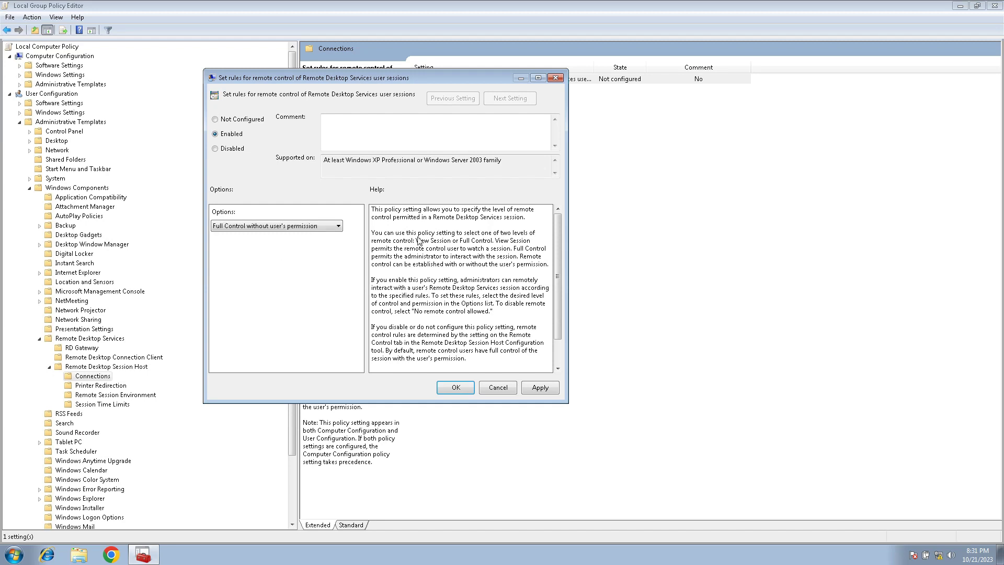
left_click(541, 388)
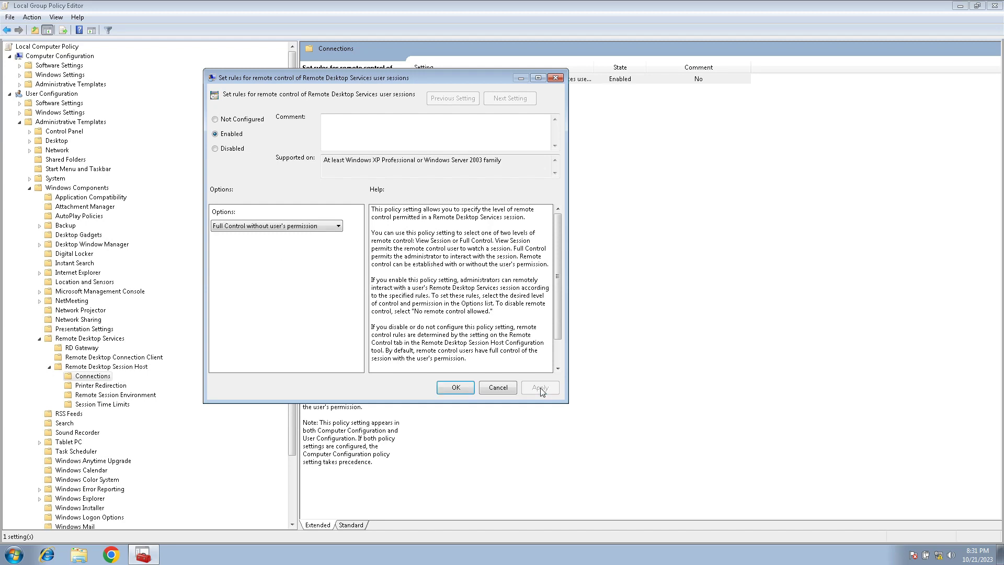
left_click(455, 388)
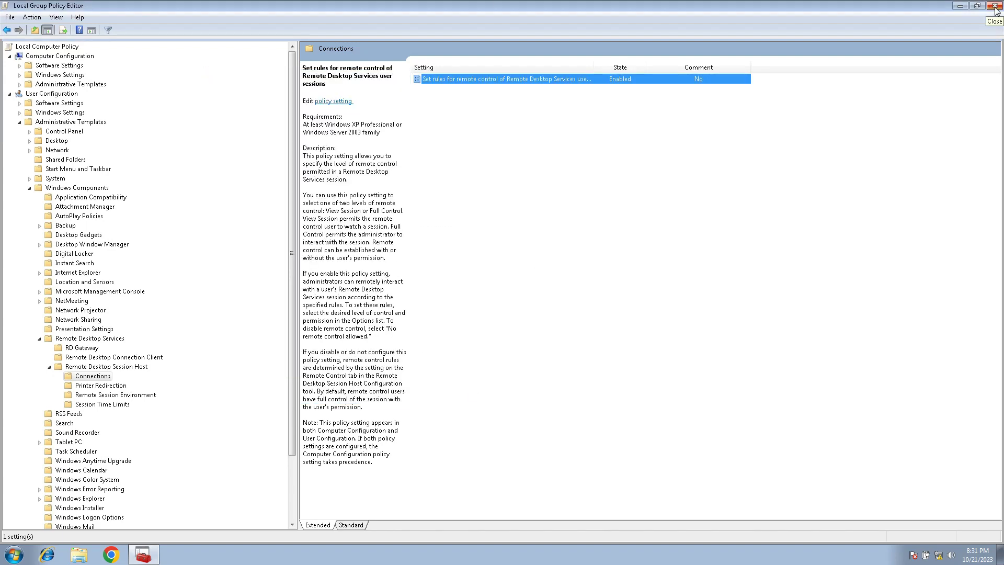
left_click(995, 10)
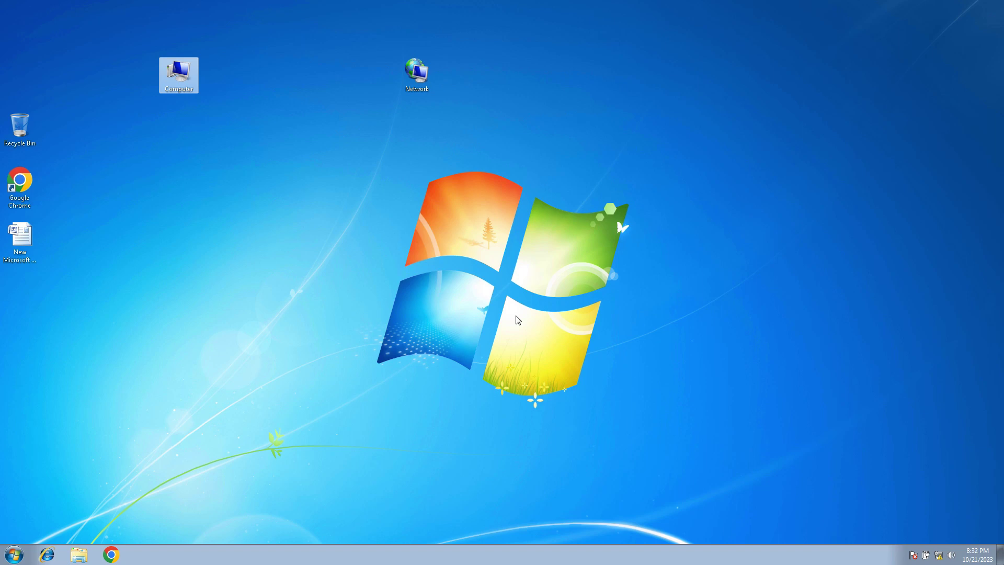
- Log off the remote Windows 7 session from its Start menu
mouse_move(215, 3)
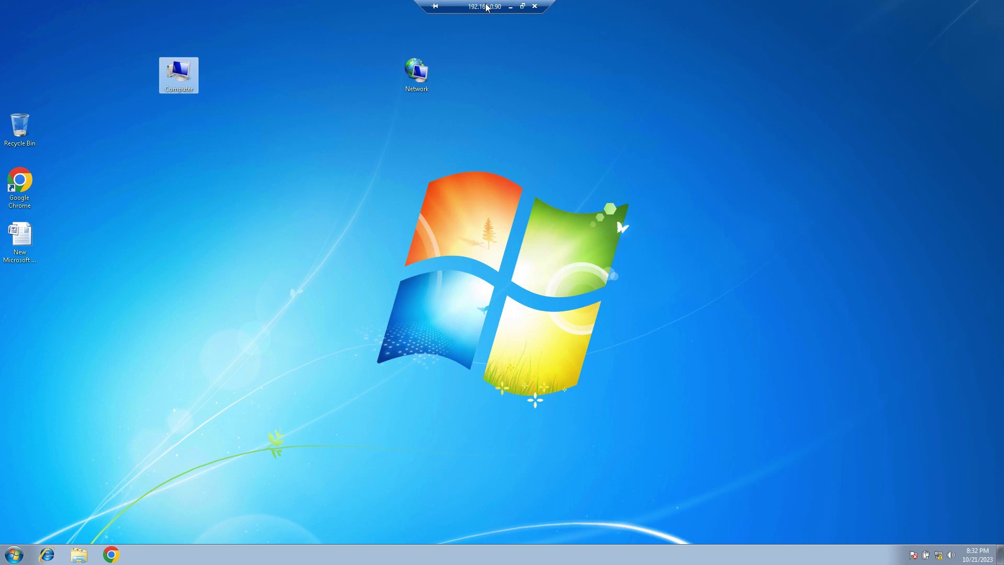
double_click(485, 5)
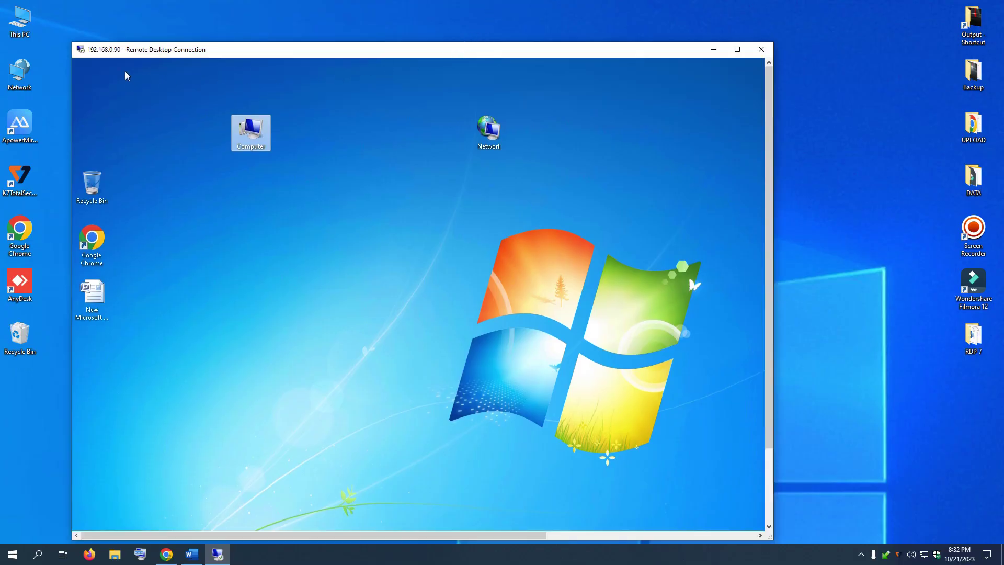
left_click_drag(634, 52, 664, 21)
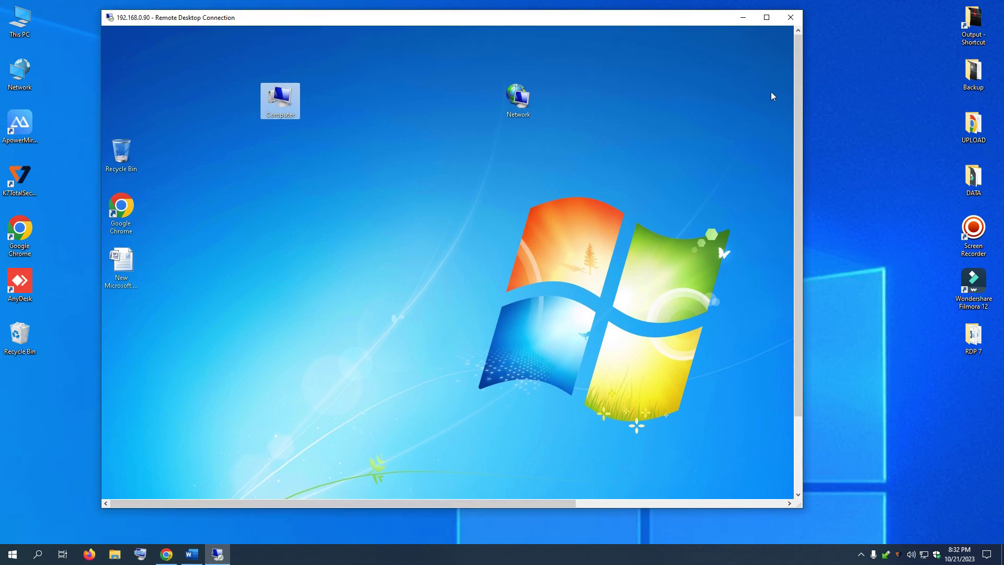
left_click(767, 17)
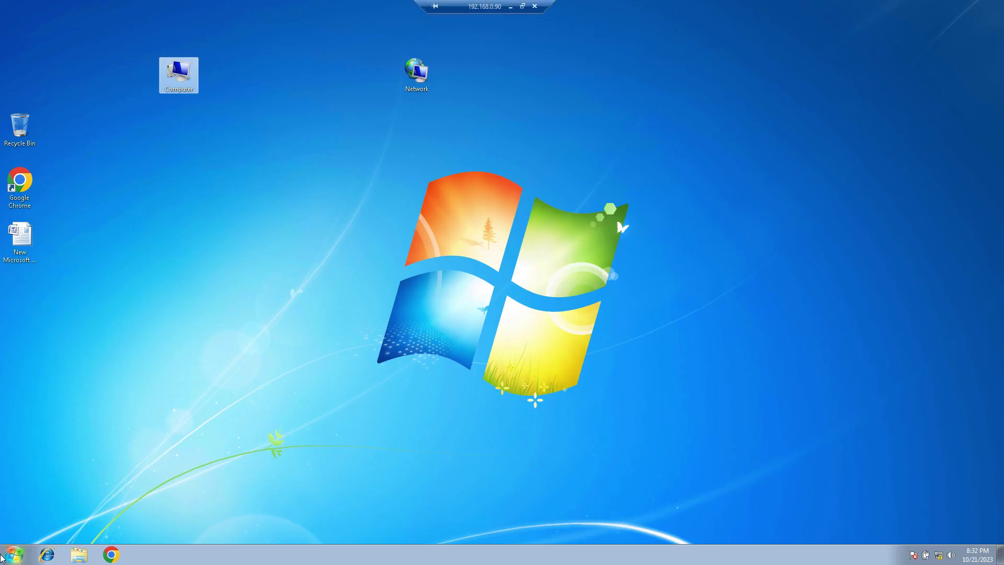
left_click(21, 554)
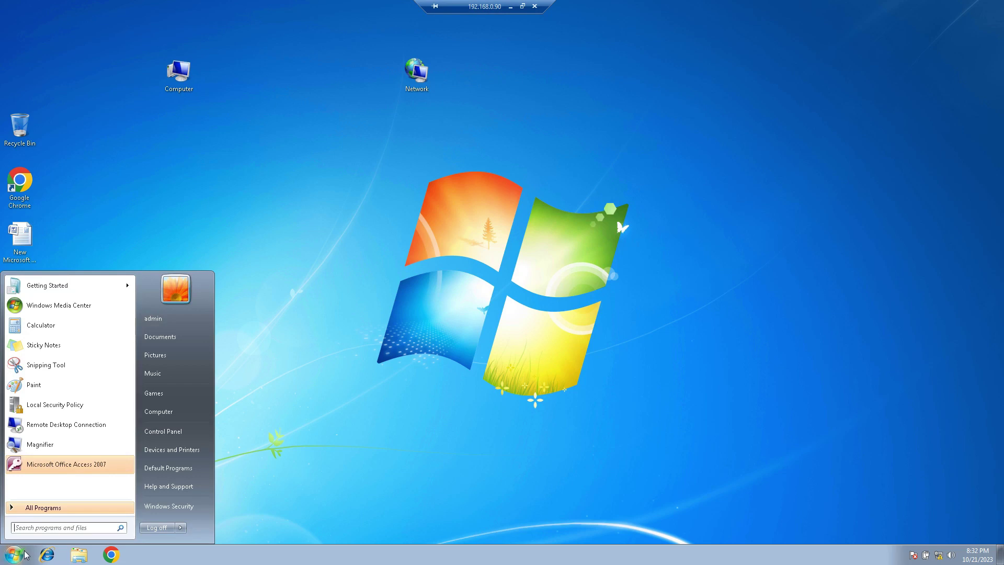
left_click(164, 530)
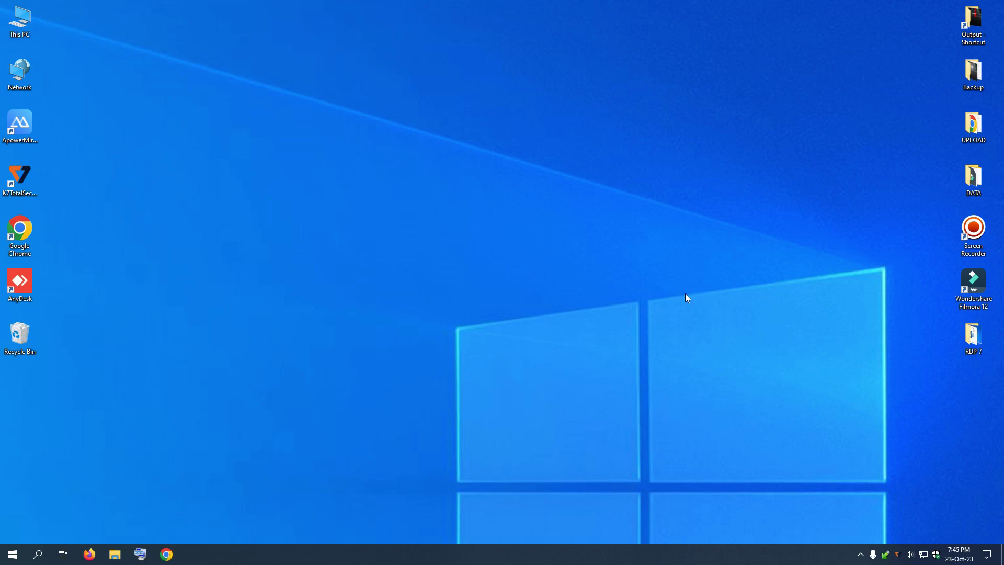
- Launch mstsc and connect to 192.168.0.90, accepting the identity warning
key("super+r")
type("mstsc")
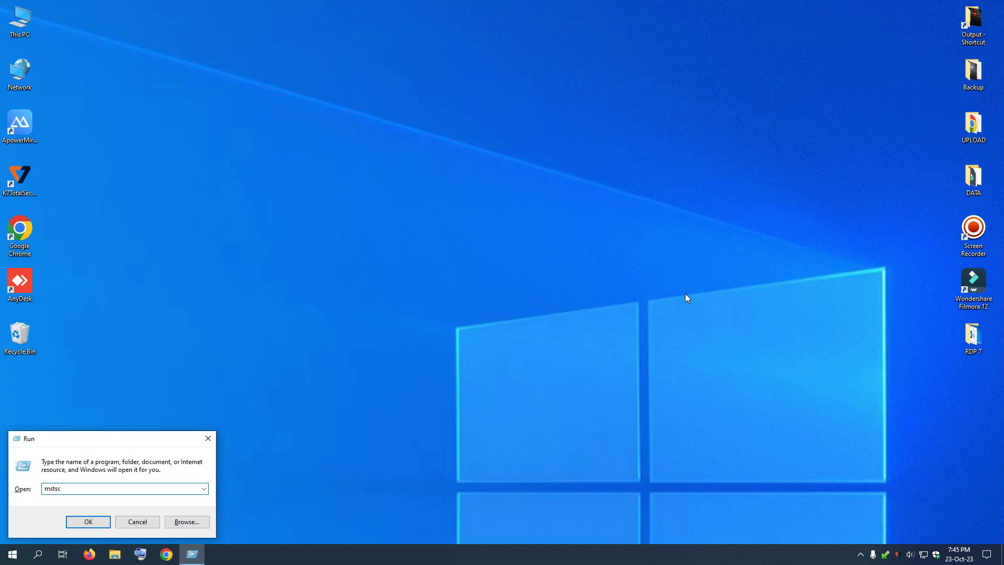
key("Return")
left_click_drag(497, 113, 494, 223)
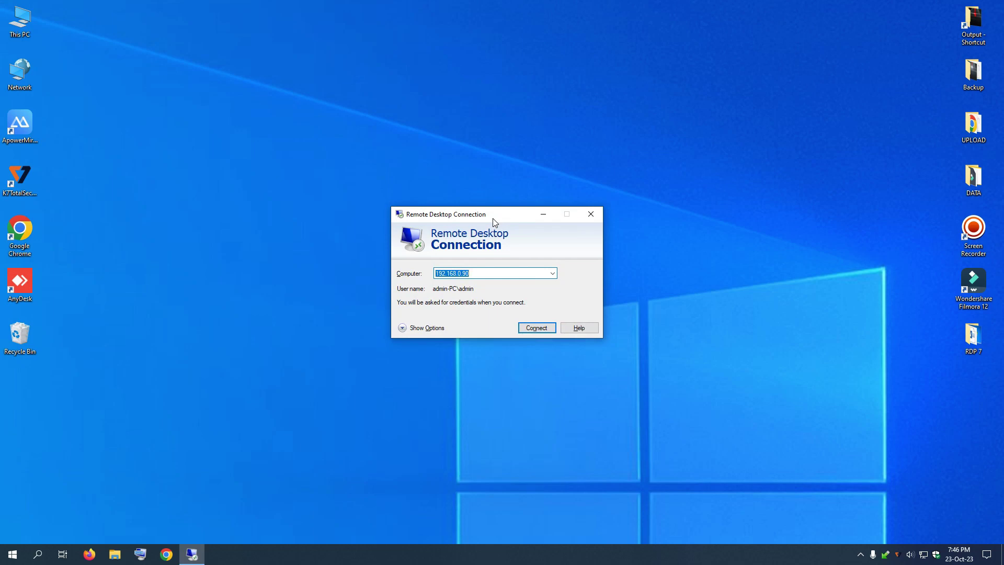
left_click_drag(491, 218, 452, 201)
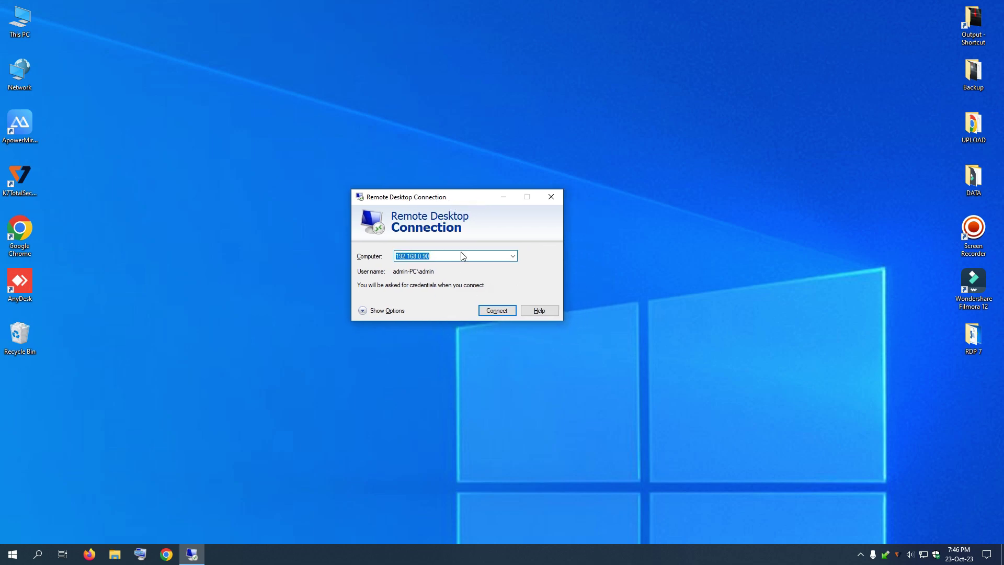
left_click(495, 312)
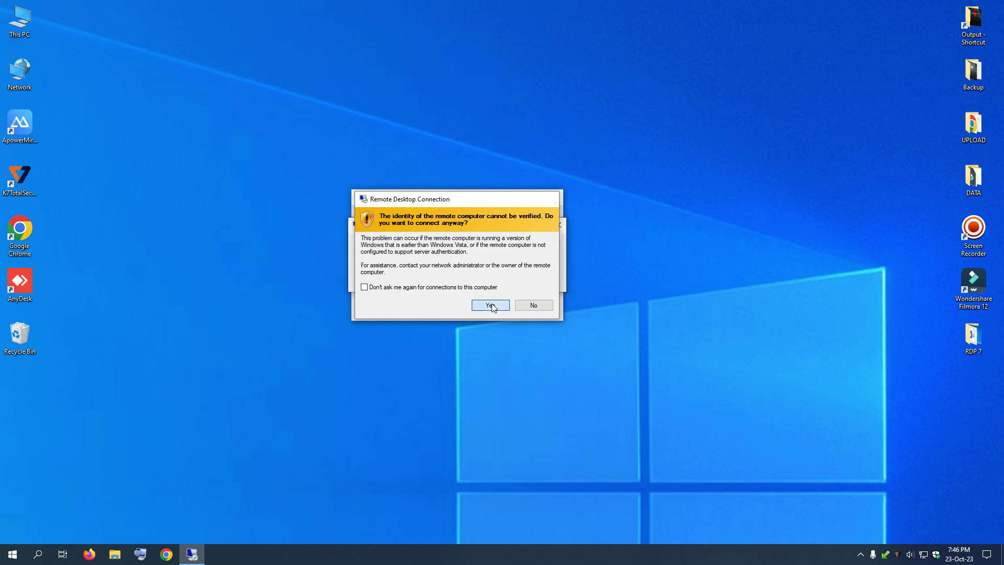
left_click(491, 305)
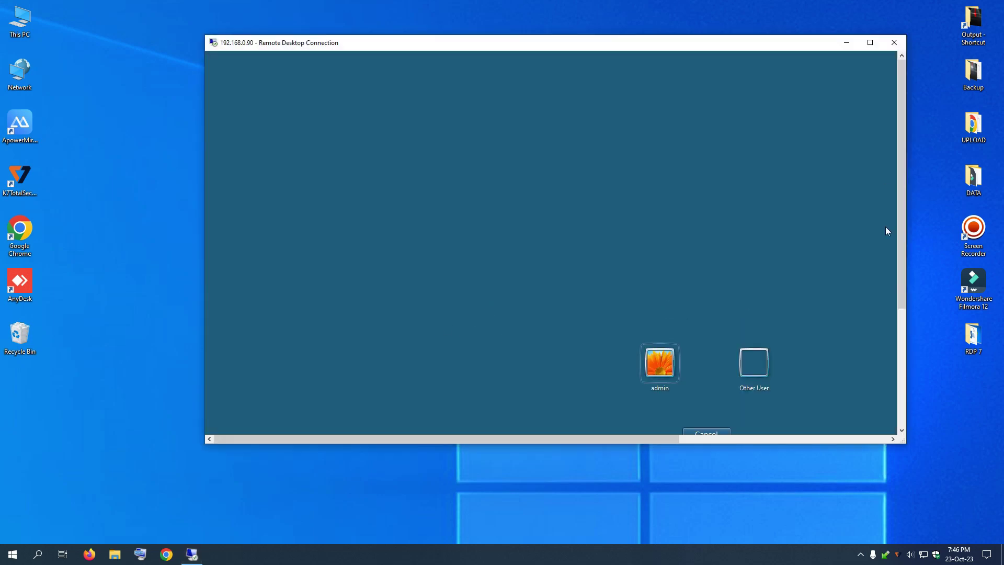
- Resize the session window and sign in as another user with their credentials
left_click_drag(733, 43, 630, 32)
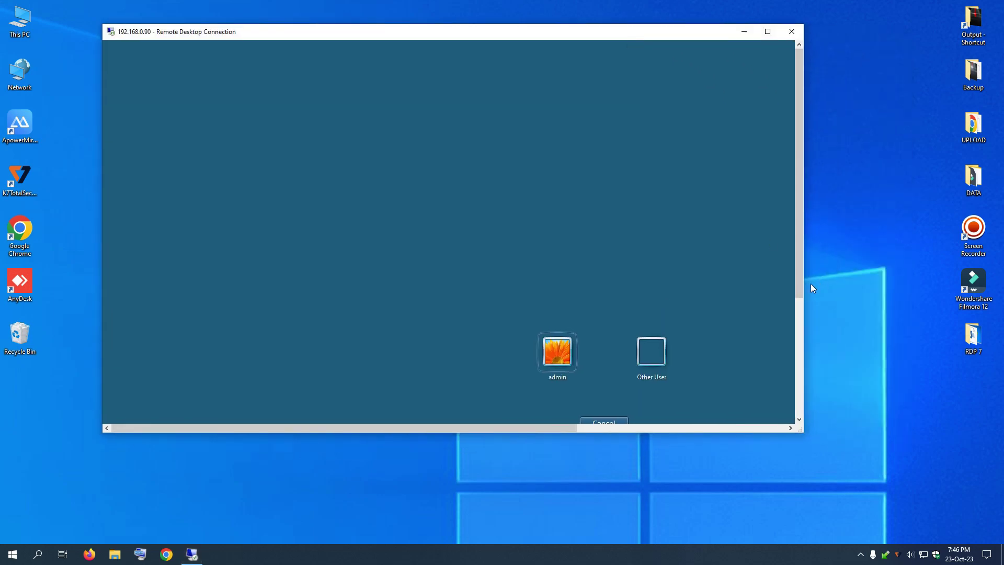
left_click_drag(806, 286, 868, 281)
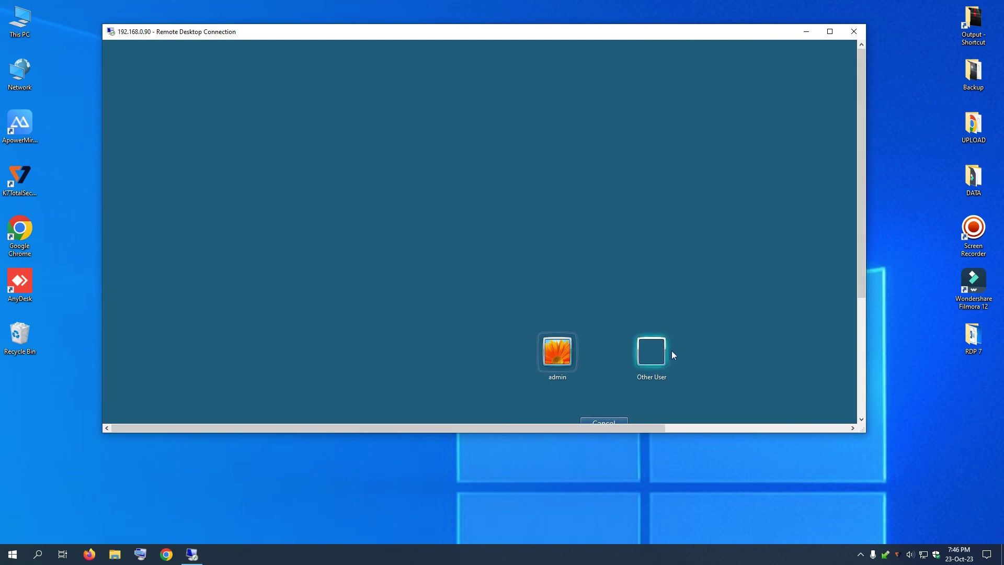
left_click_drag(861, 265, 861, 331)
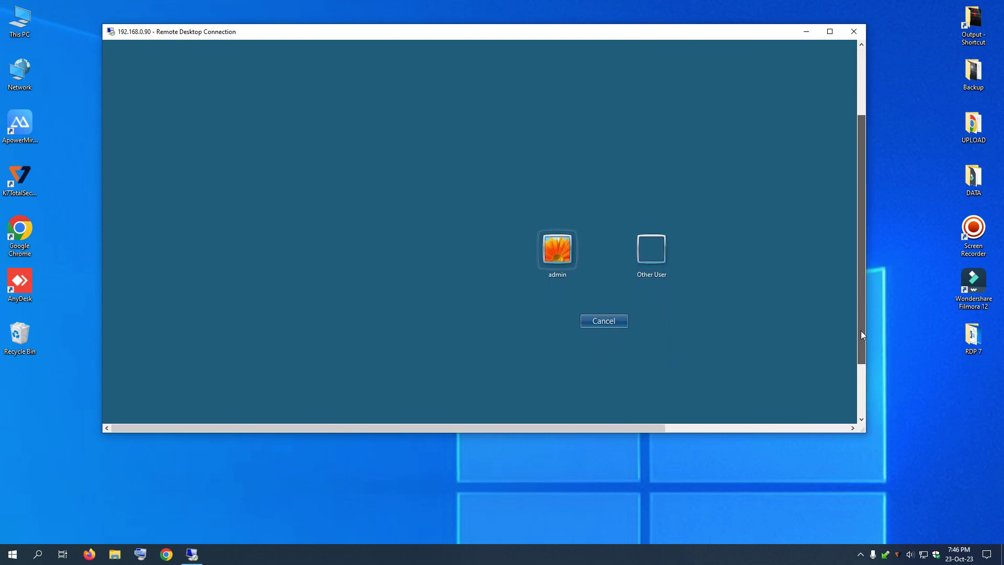
left_click(655, 255)
left_click(598, 260)
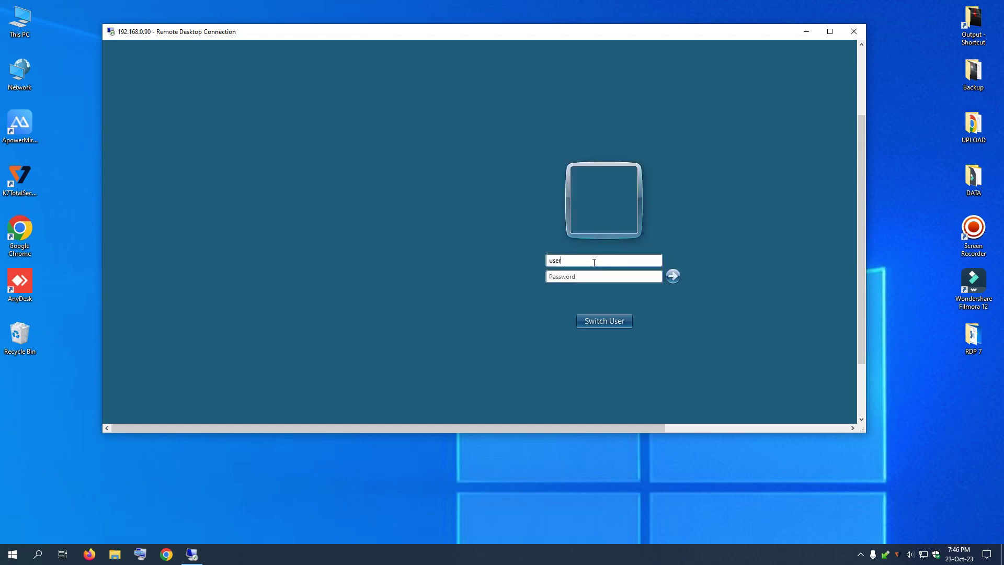
type("••")
left_click(673, 277)
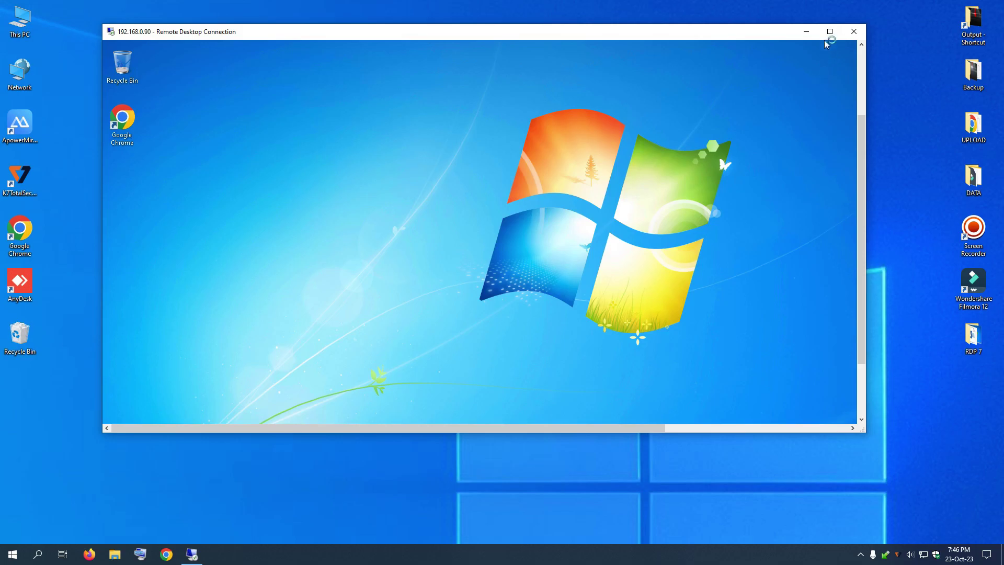
- Switch the session to full screen, then restore it as a window on the right side
left_click(830, 32)
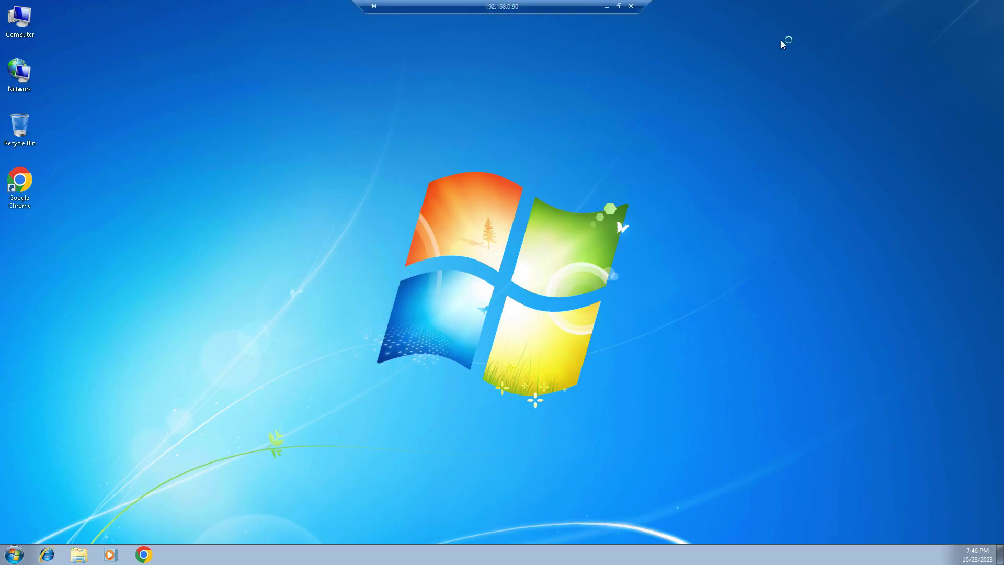
double_click(517, 6)
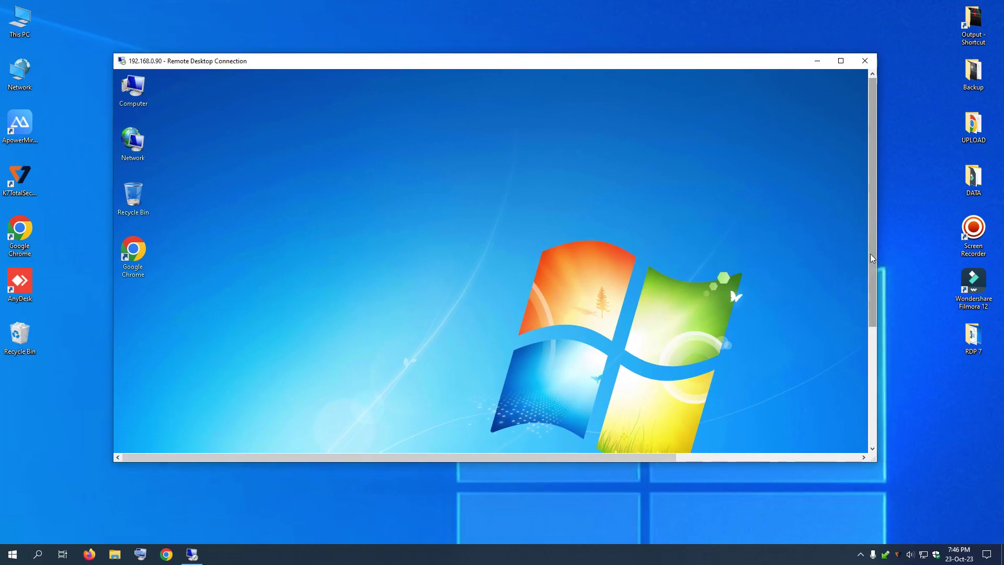
left_click_drag(253, 70, 557, 78)
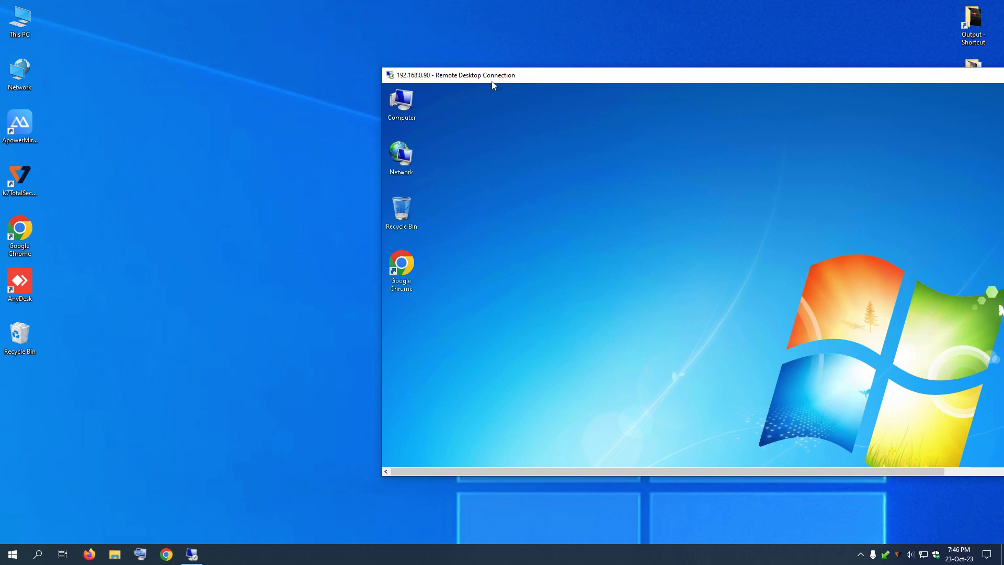
- Launch a second mstsc connection to 192.168.0.90, accepting the certificate warning
left_click(155, 373)
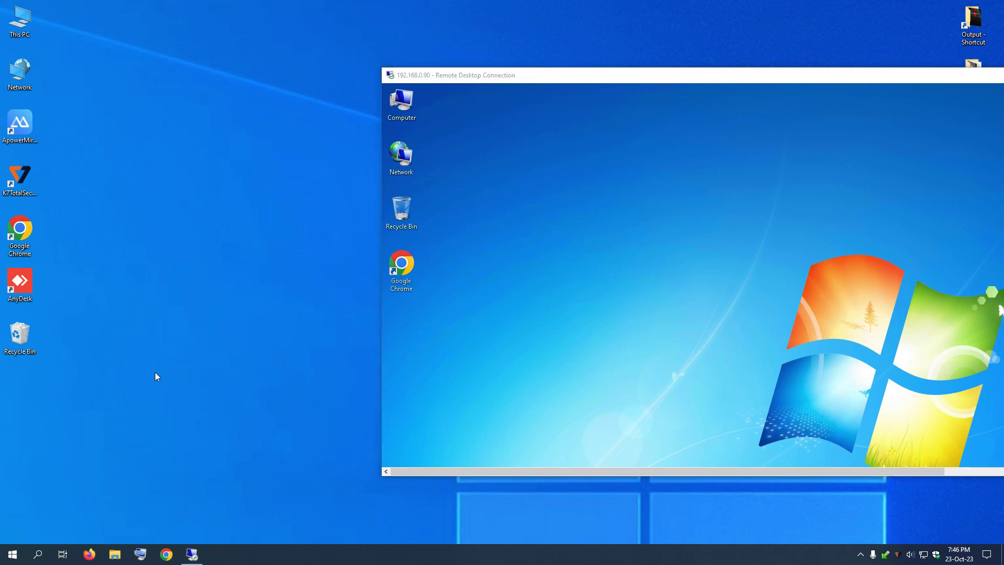
key("super+r")
type("mstsc")
key("Return")
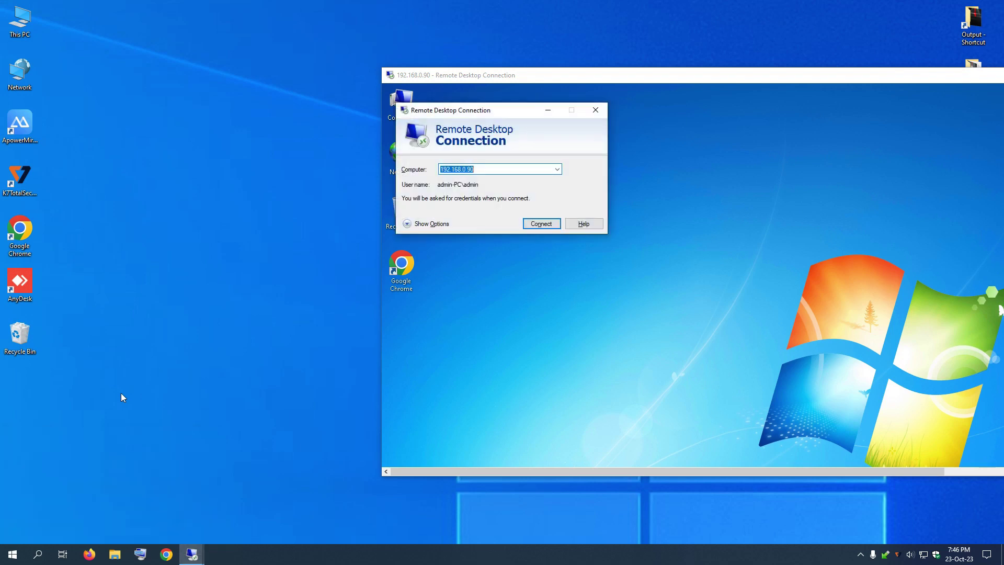
left_click_drag(500, 110, 303, 211)
left_click(344, 325)
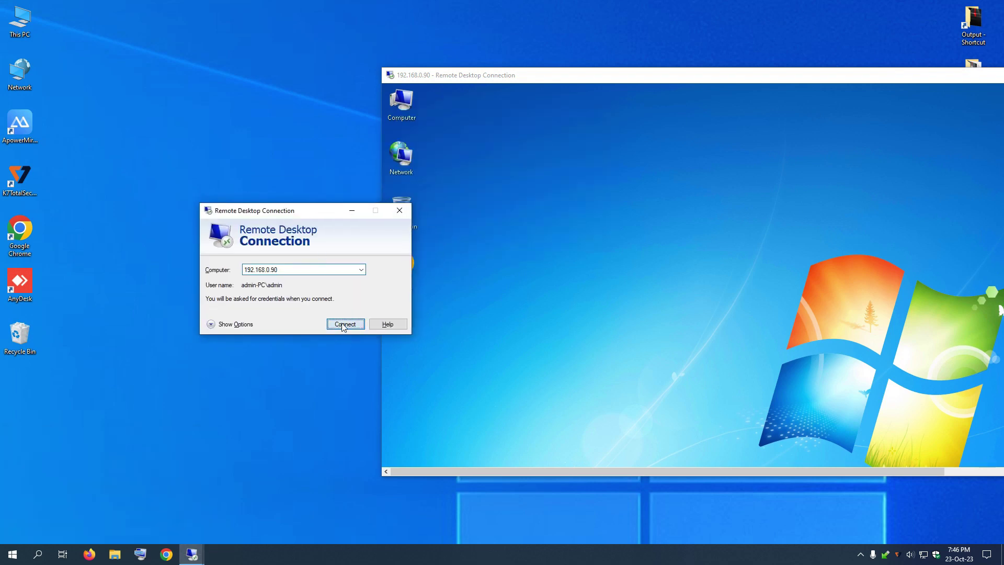
left_click(337, 319)
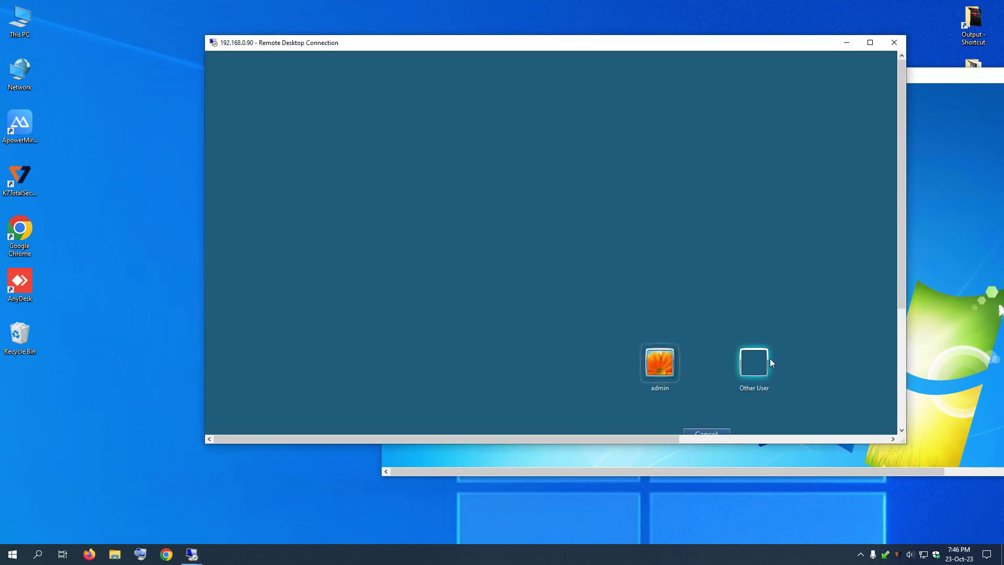
- Sign in to the second session as a different user and move its window right
left_click(762, 365)
left_click_drag(574, 37, 496, 122)
left_click(593, 459)
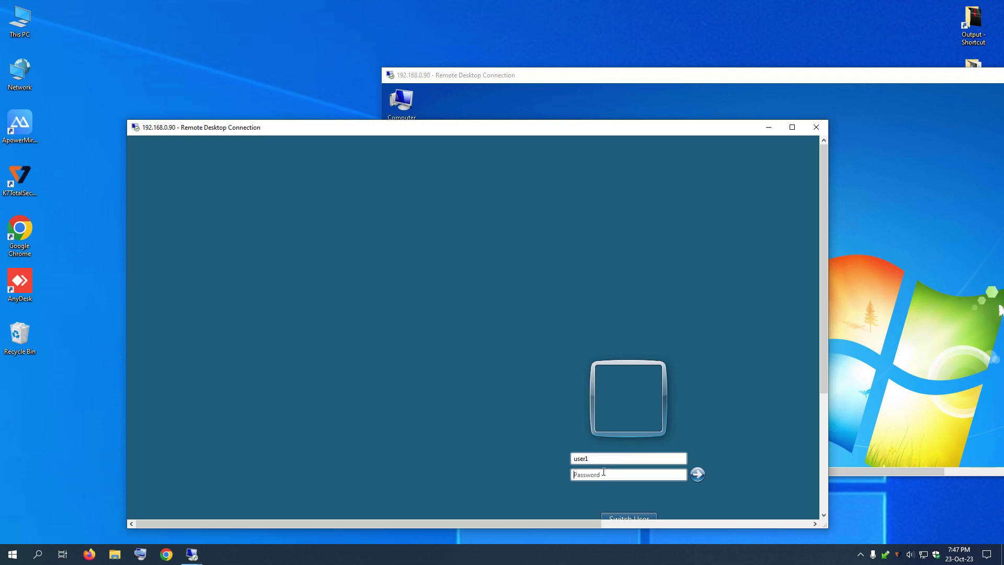
left_click(698, 476)
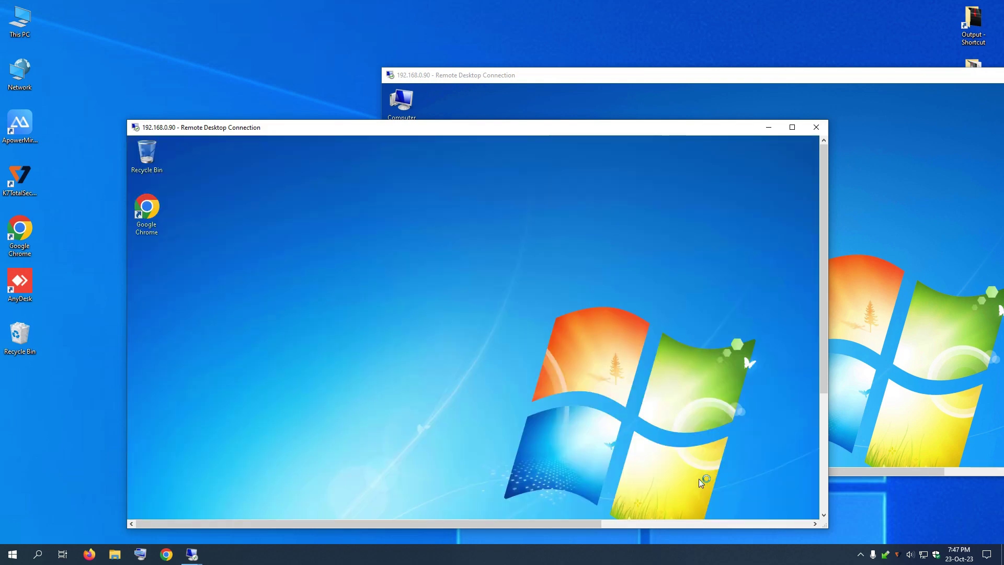
left_click_drag(439, 128, 648, 110)
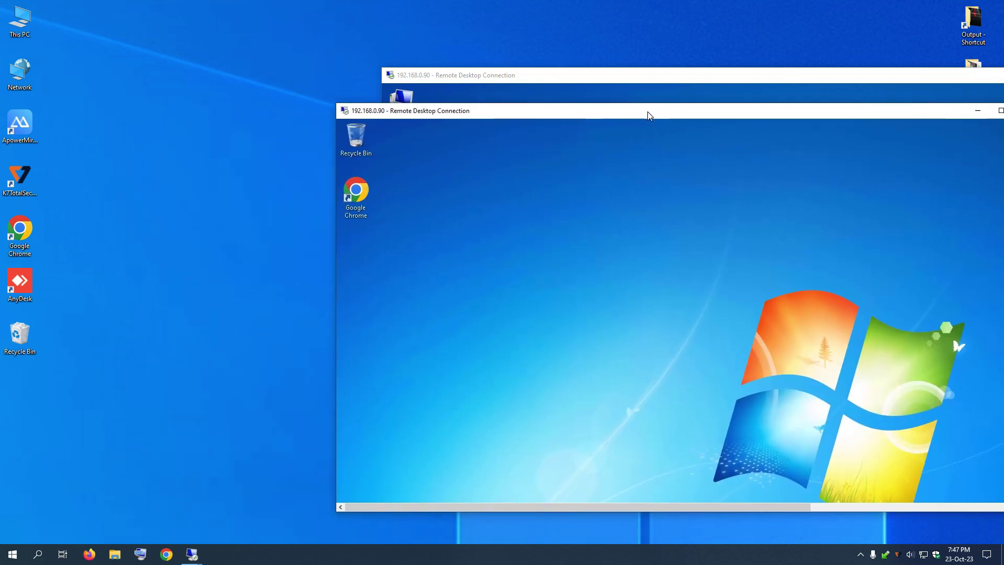
- Launch a third mstsc connection to 192.168.0.90, accepting the certificate warning
left_click(173, 350)
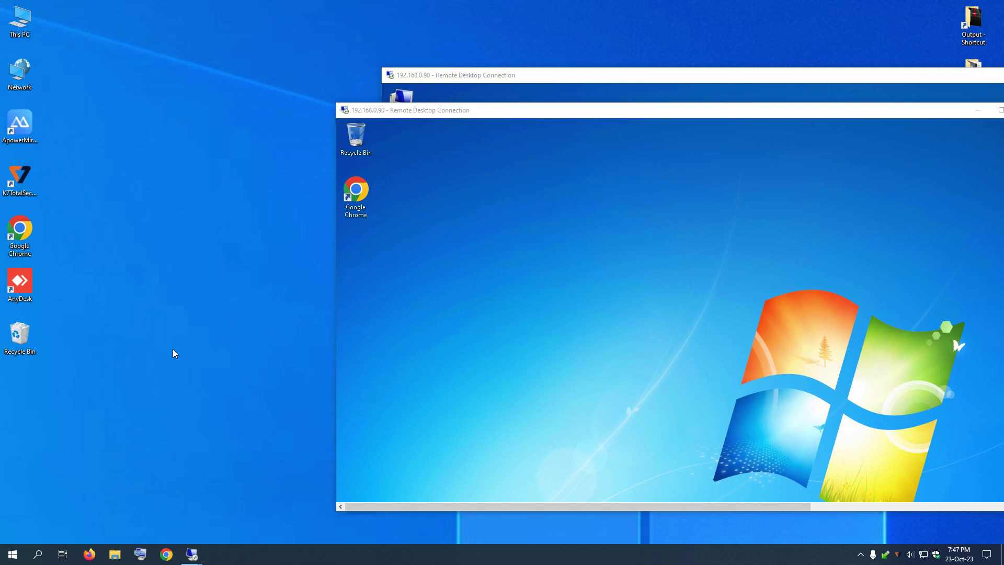
key("super+r")
type("mstsc")
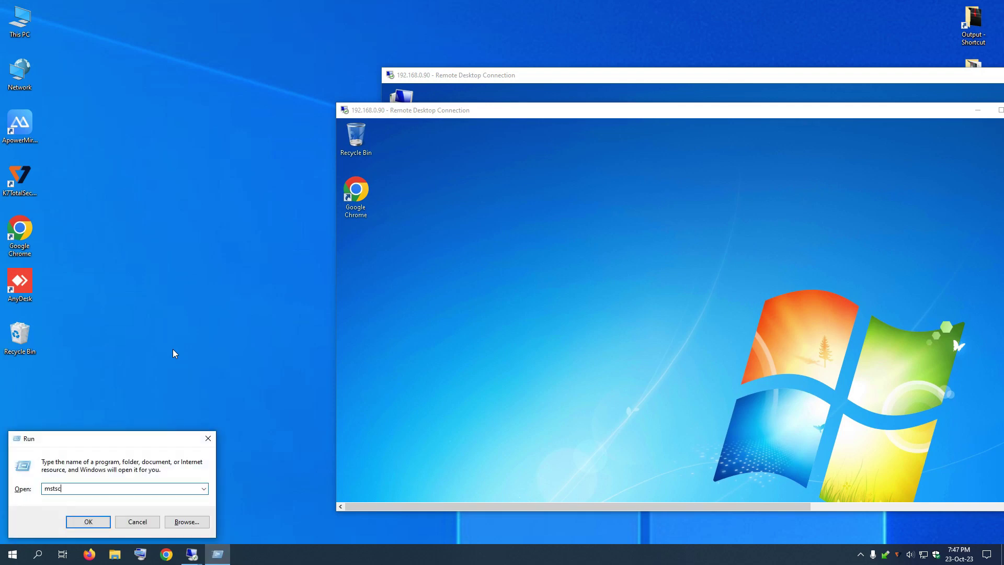
key("Return")
left_click(544, 219)
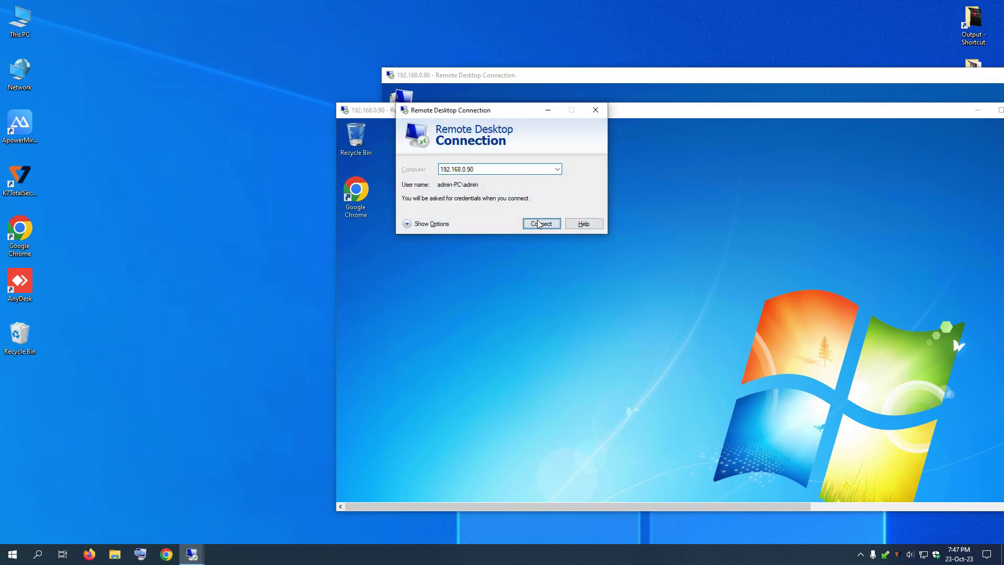
left_click(539, 217)
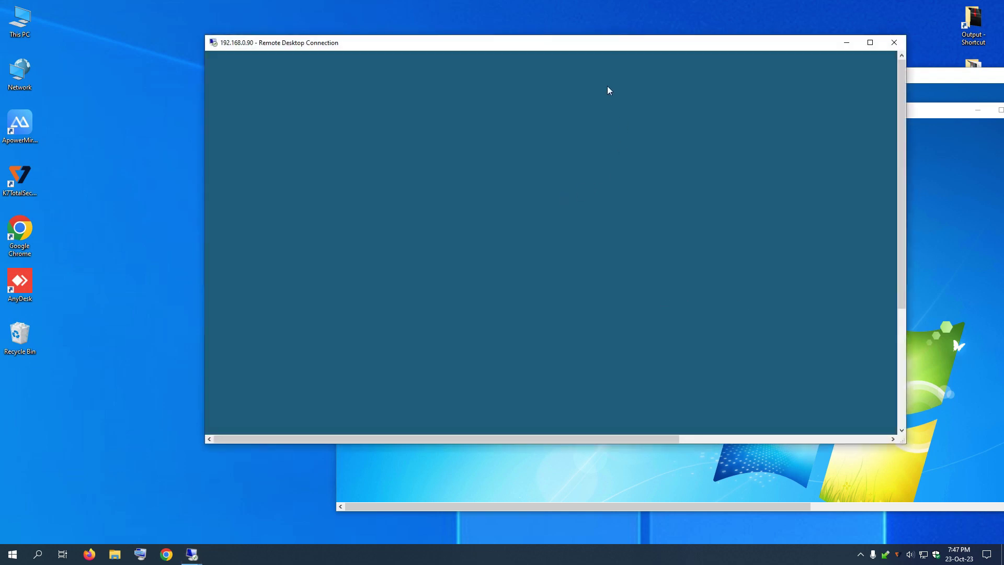
- Sign in to the third session as a different user and position its window
left_click_drag(578, 47, 482, 120)
left_click(648, 416)
left_click(662, 450)
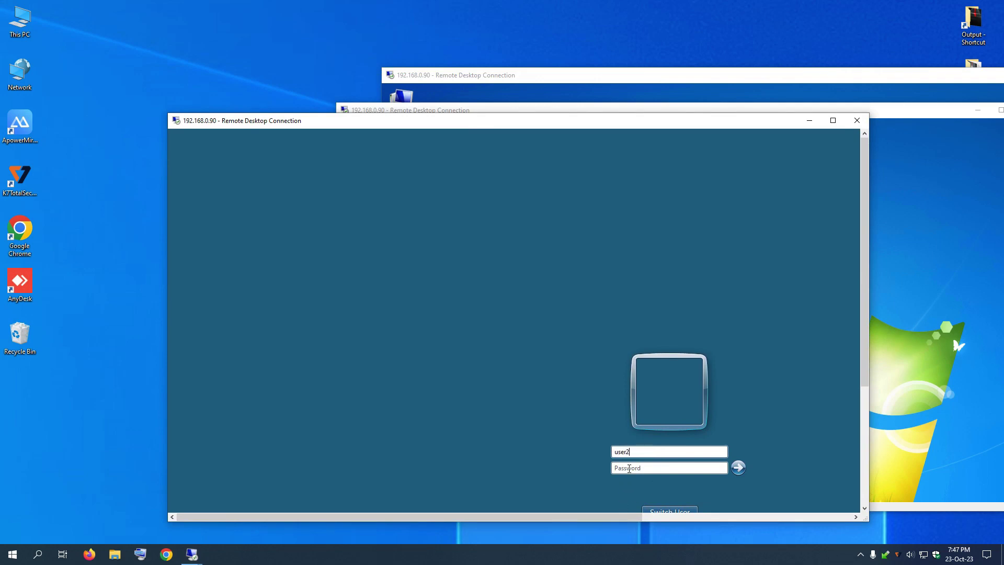
type("•••")
left_click(741, 467)
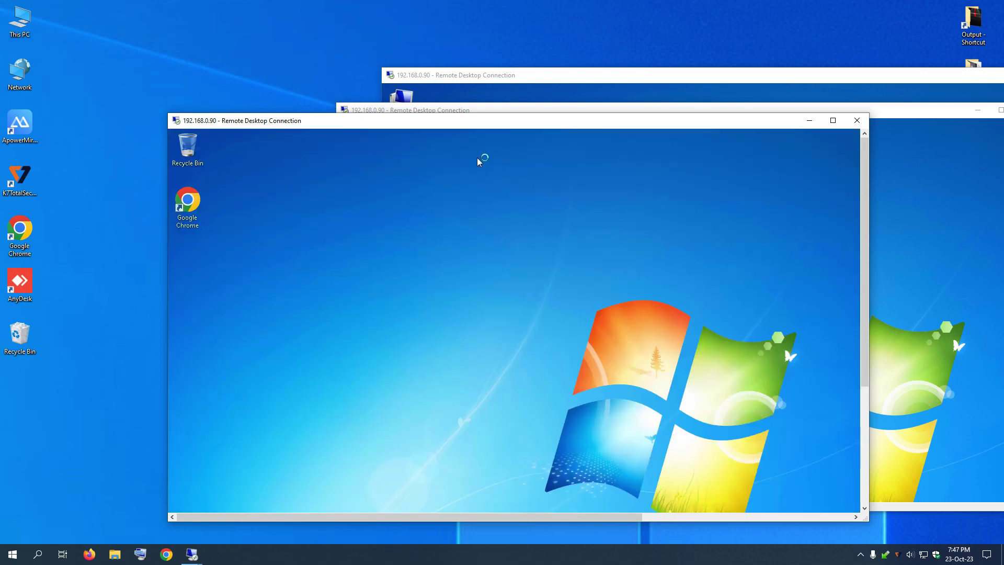
left_click_drag(864, 238, 811, 197)
left_click_drag(372, 124, 439, 158)
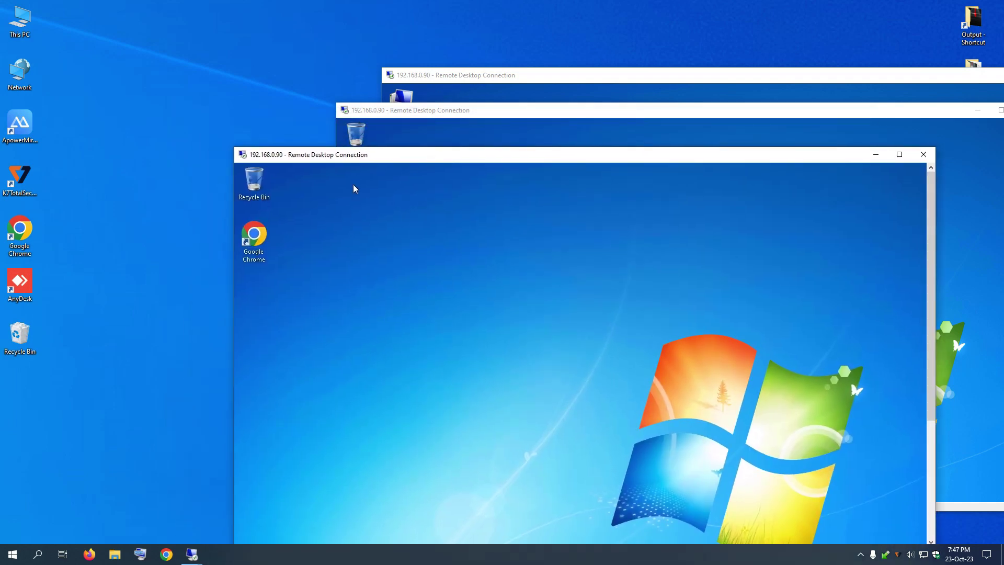
left_click_drag(441, 155, 368, 165)
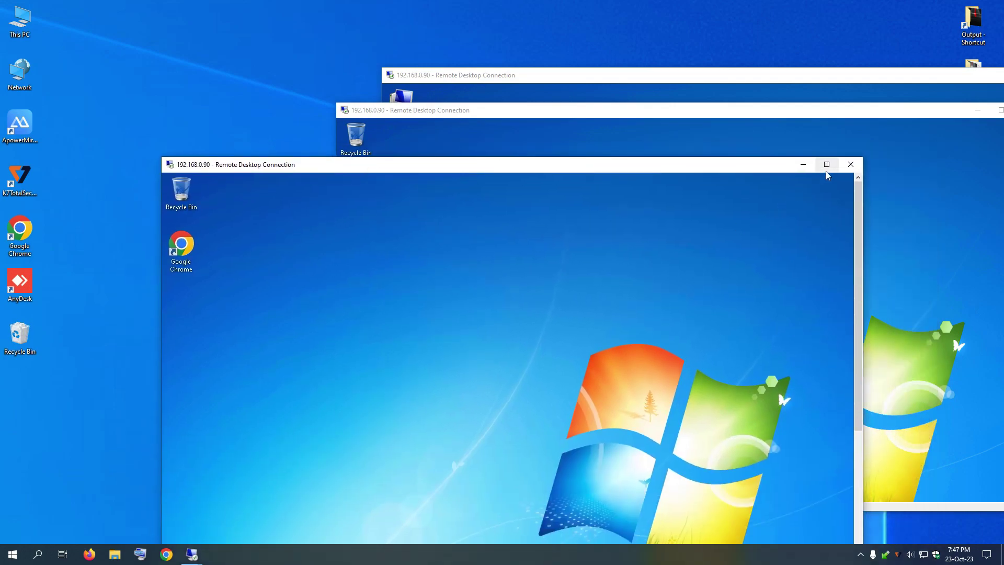
- In the full-screen third session, create a New Text Document containing 'dfgdfg' and save it
left_click(827, 164)
right_click(497, 102)
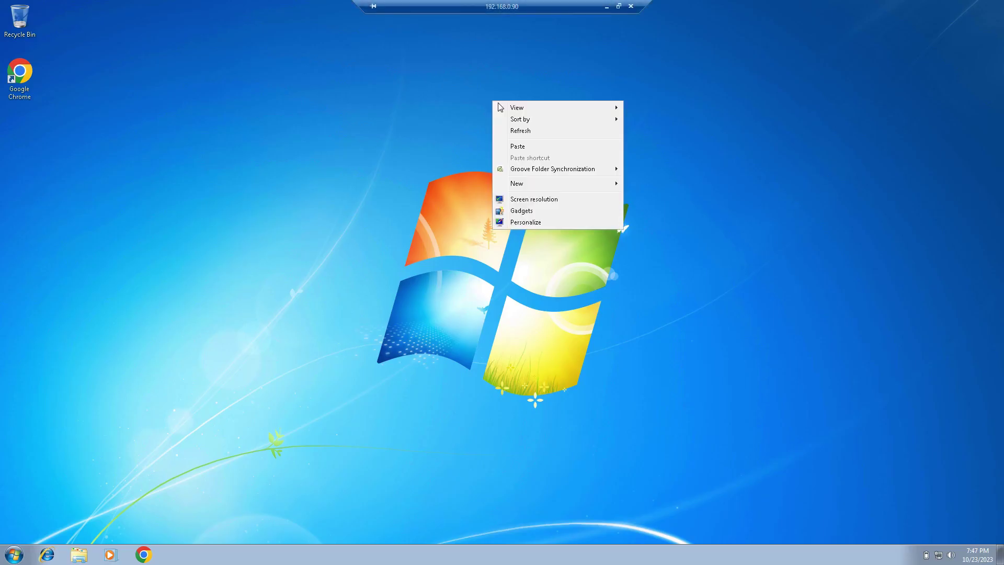
mouse_move(611, 186)
left_click(654, 292)
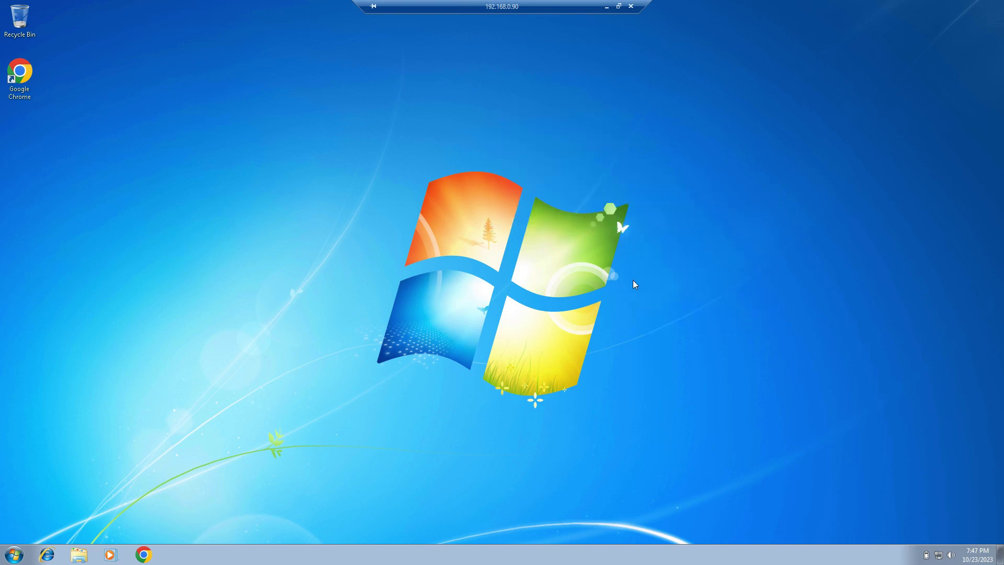
double_click(493, 132)
type("dfgdfg")
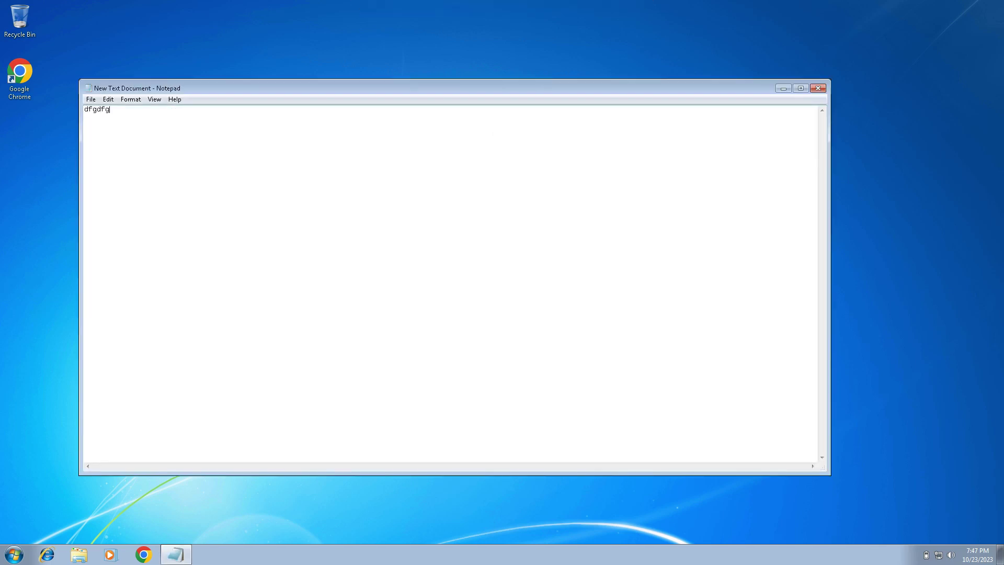
left_click(818, 88)
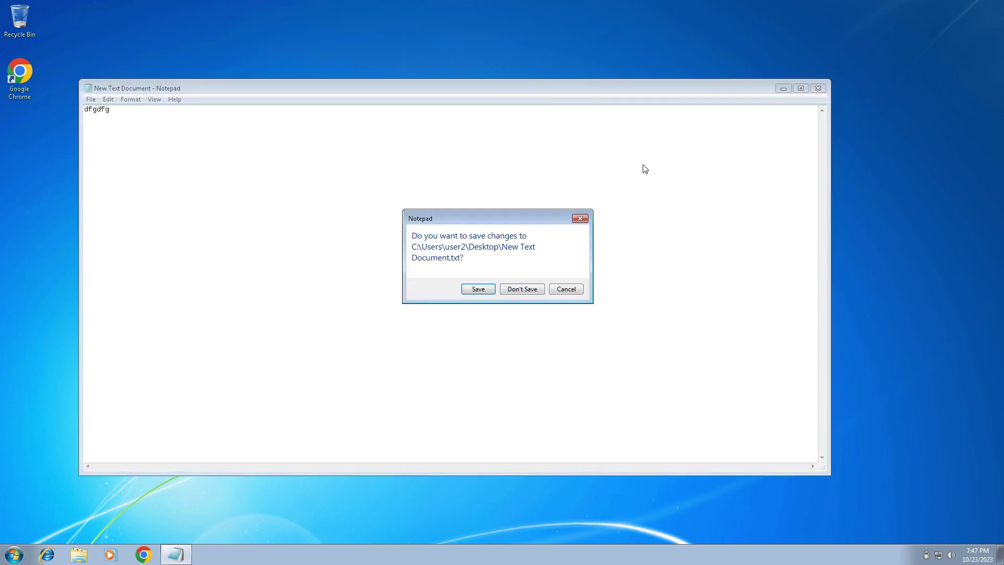
left_click(478, 290)
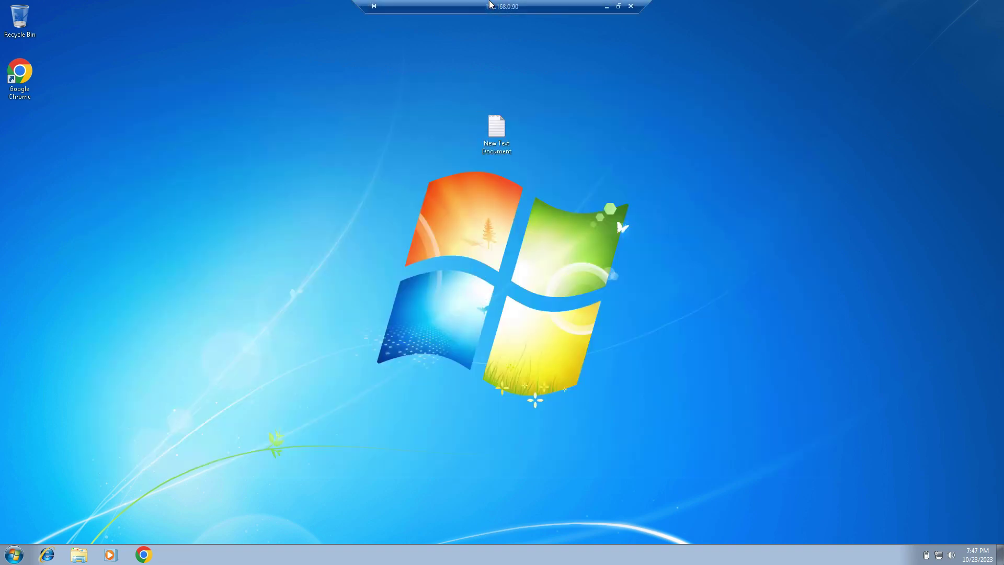
- Restore the third session to a window and stagger all three session windows so each shows
left_click(619, 8)
left_click_drag(634, 163, 454, 185)
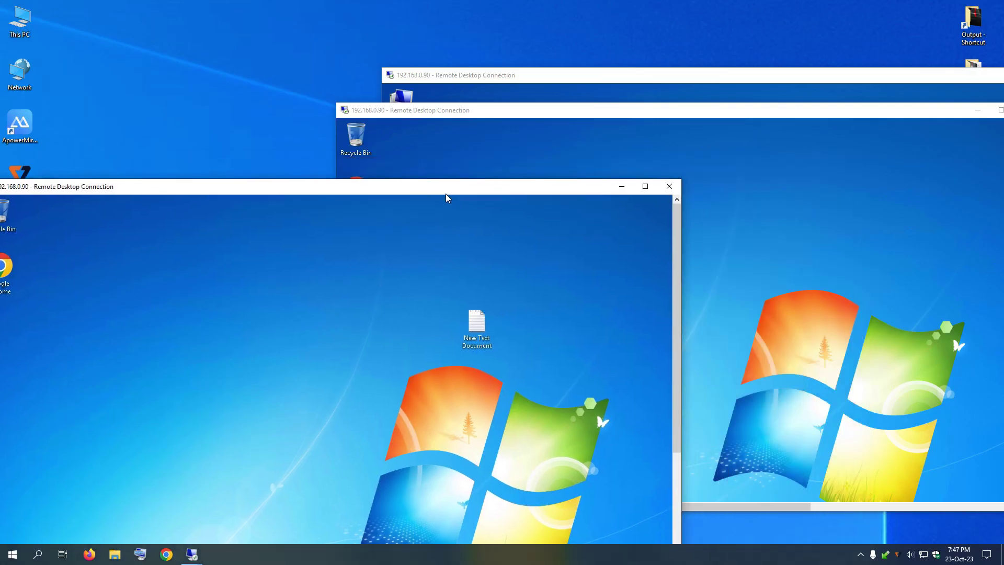
left_click(879, 220)
left_click_drag(790, 115, 758, 161)
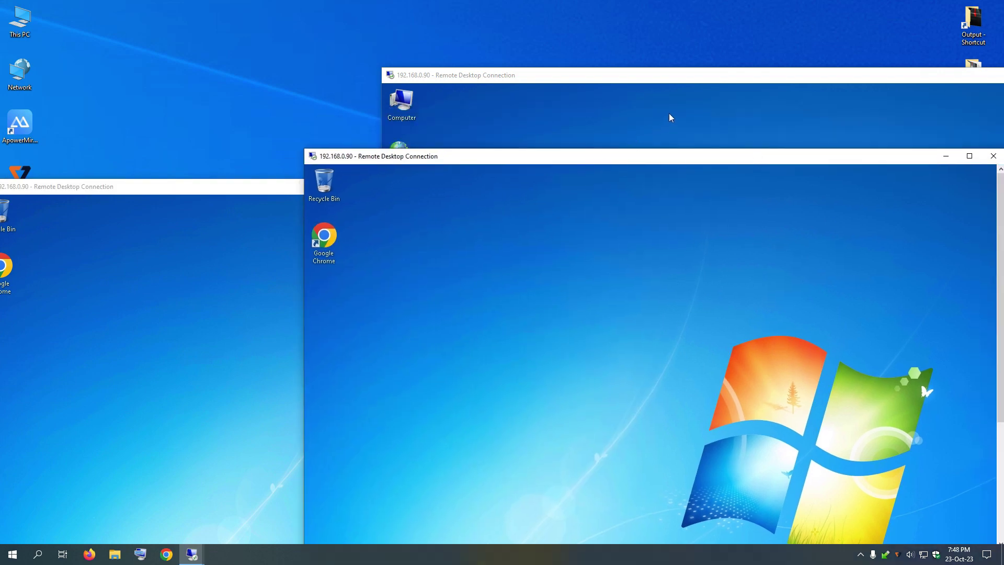
left_click(183, 311)
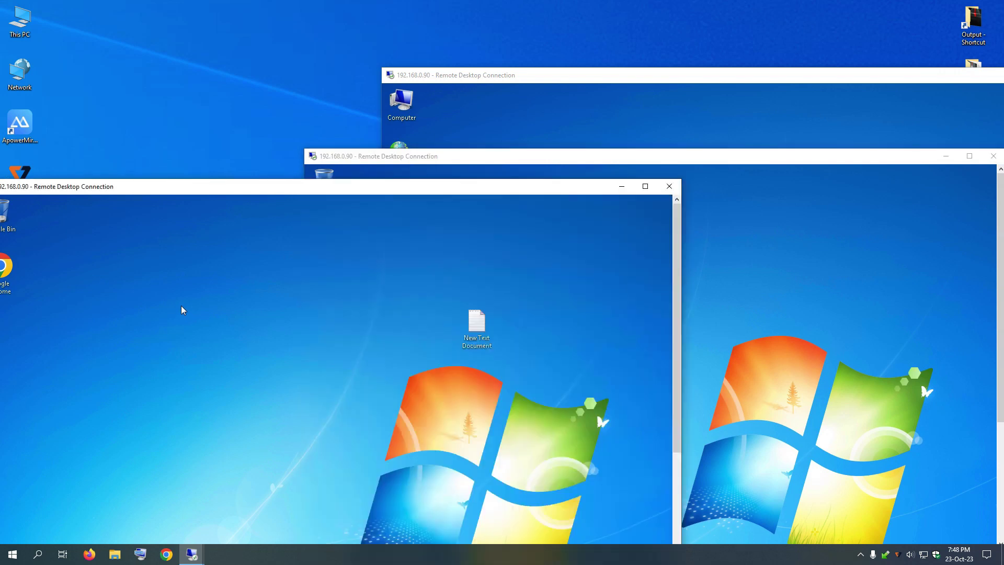
left_click_drag(432, 191, 831, 212)
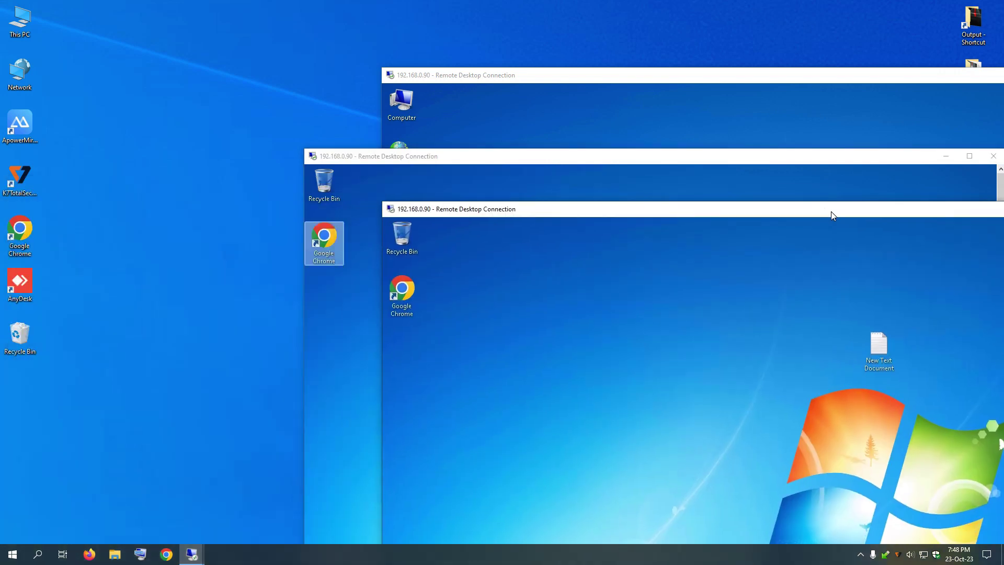
left_click_drag(629, 162, 797, 203)
left_click(528, 222)
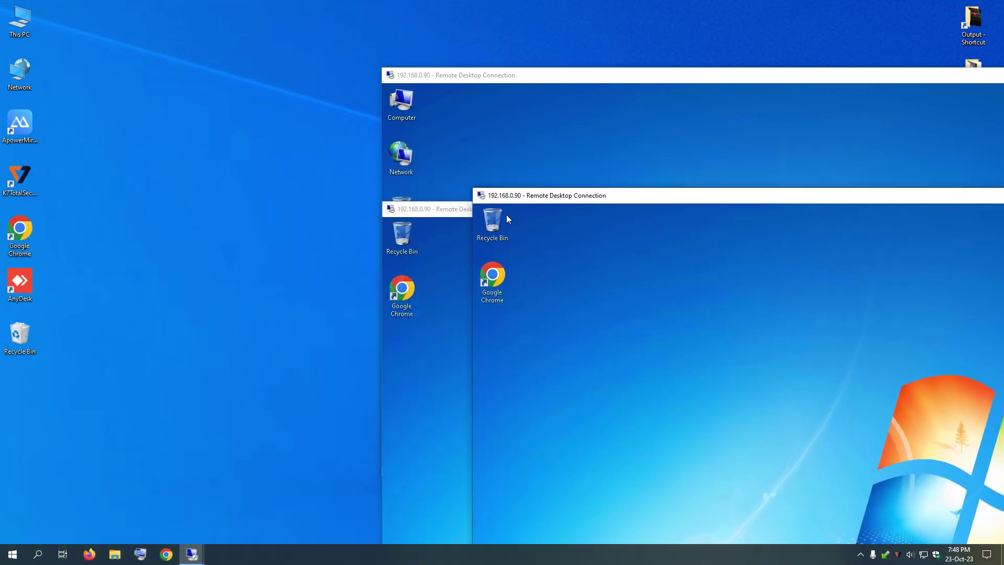
left_click_drag(440, 212, 587, 144)
left_click_drag(468, 79, 543, 77)
left_click(690, 490)
left_click(483, 504)
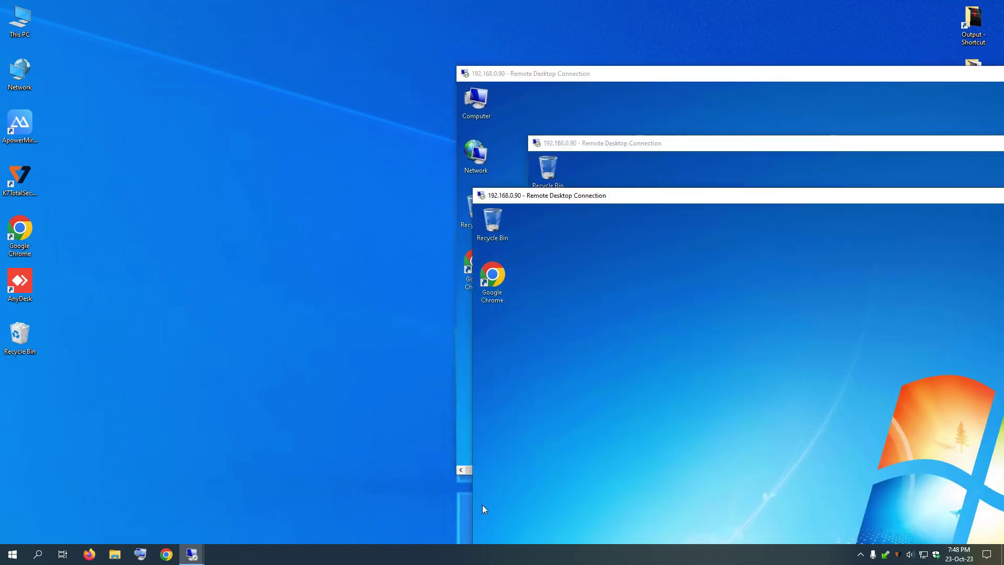
left_click_drag(667, 148, 644, 68)
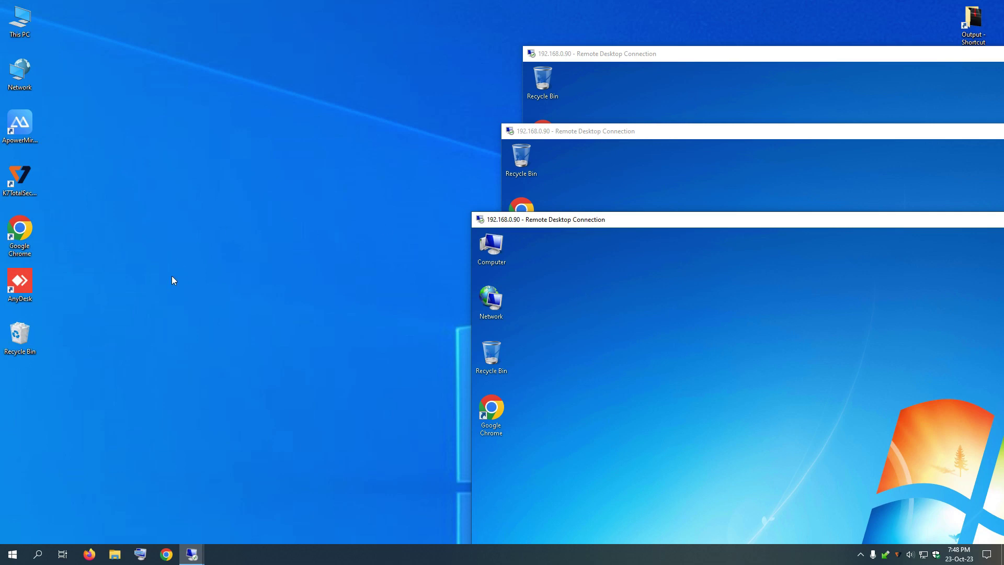
- Start another Remote Desktop connection to 192.168.0.90 via mstsc, accepting the certificate warning
key("super+r")
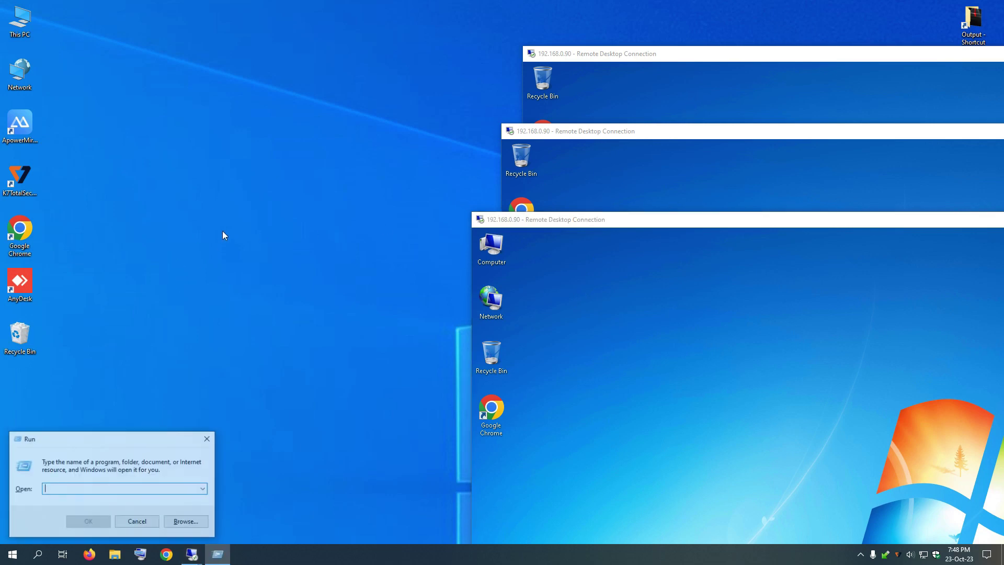
type("mstsc")
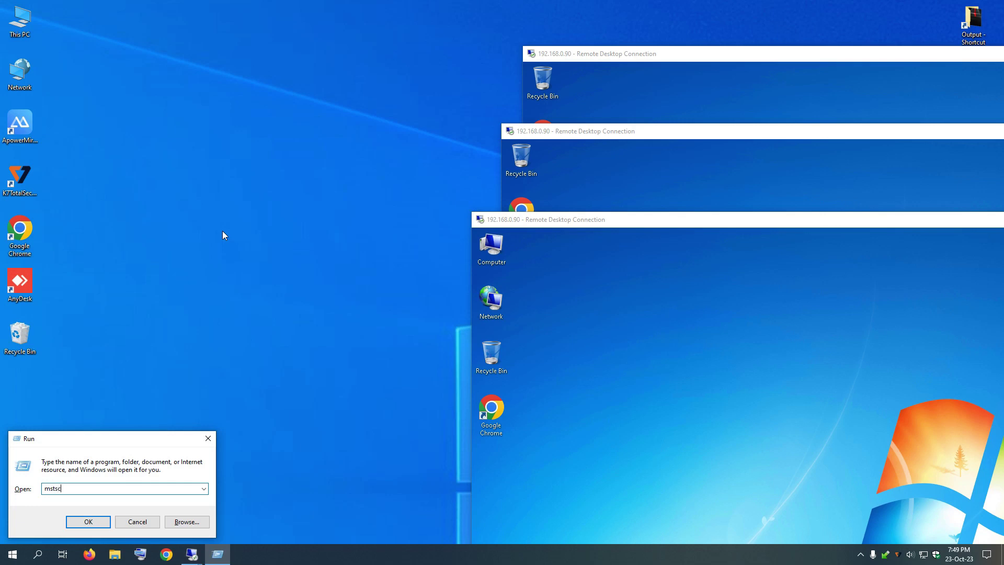
key("Return")
left_click_drag(496, 109, 332, 114)
left_click(377, 230)
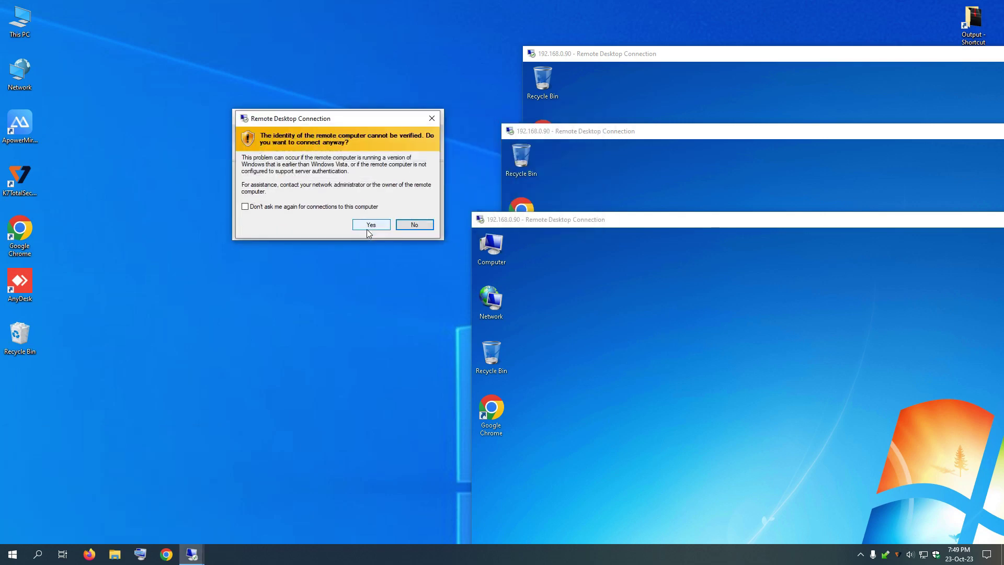
left_click(368, 224)
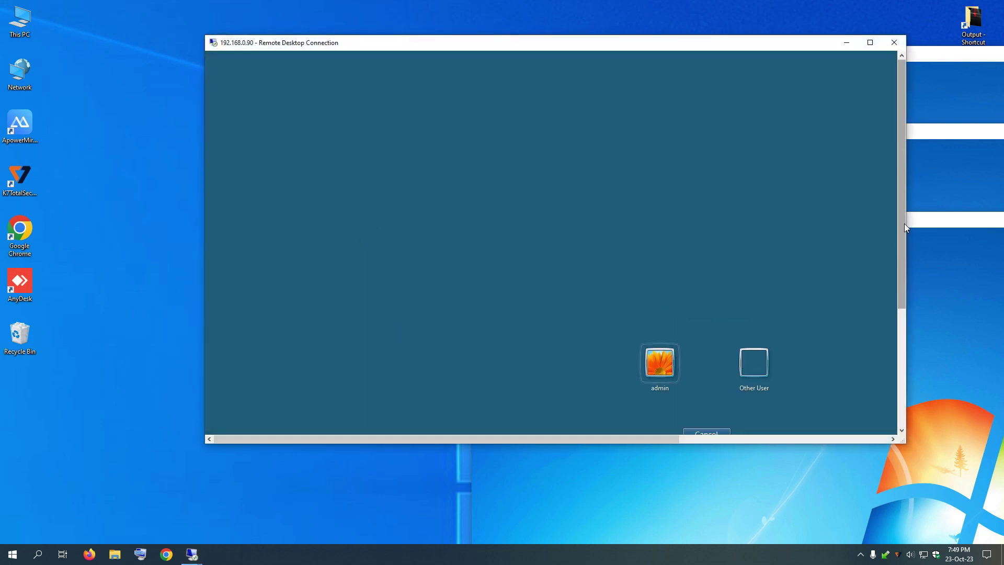
- Sign in as admin with the account password to reach the fourth session's desktop
left_click(660, 366)
left_click_drag(597, 43, 448, 152)
left_click(533, 499)
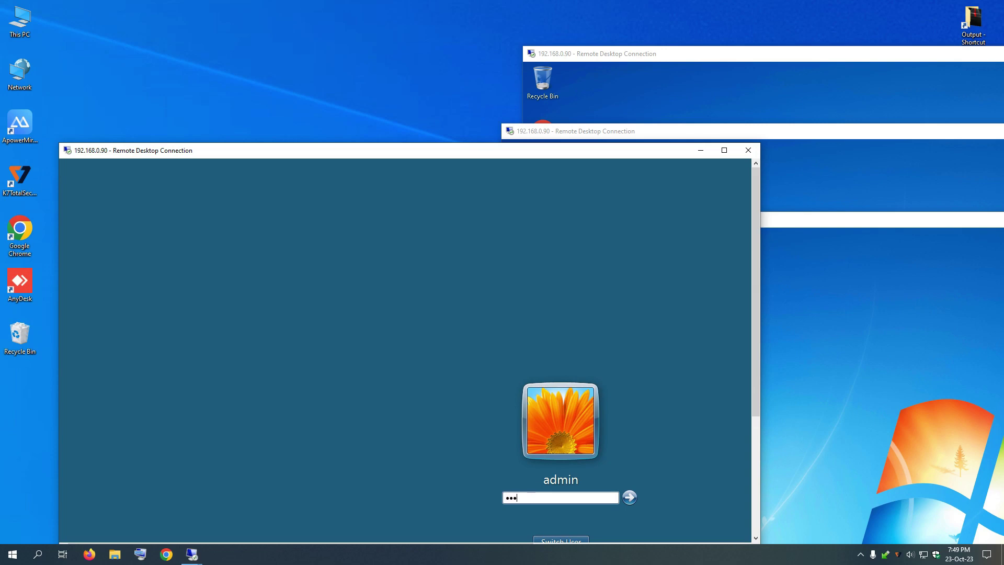
left_click(629, 498)
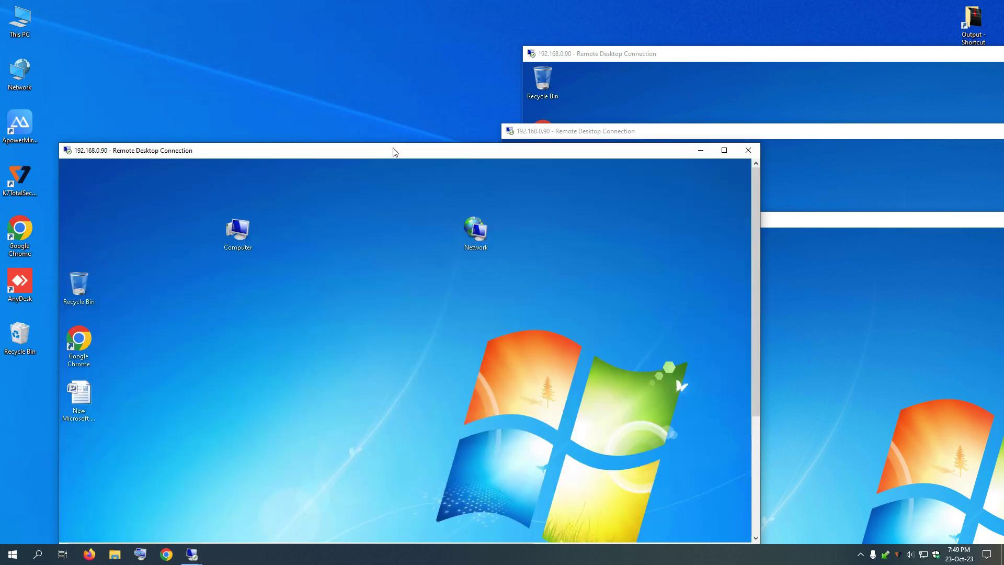
left_click_drag(394, 151, 354, 9)
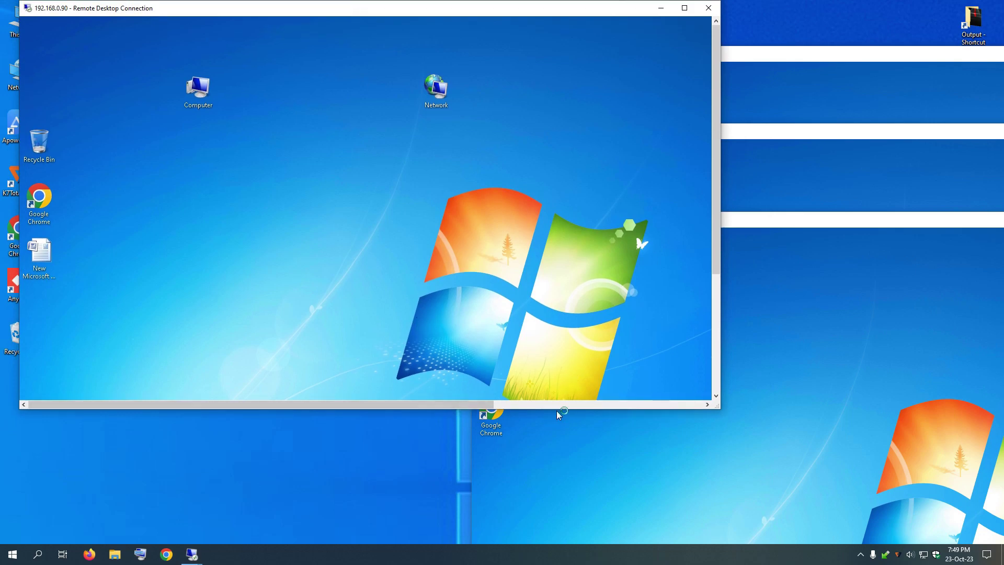
- Enlarge the admin remote session window so its taskbar is fully visible
left_click_drag(557, 409, 540, 511)
left_click_drag(716, 372, 708, 463)
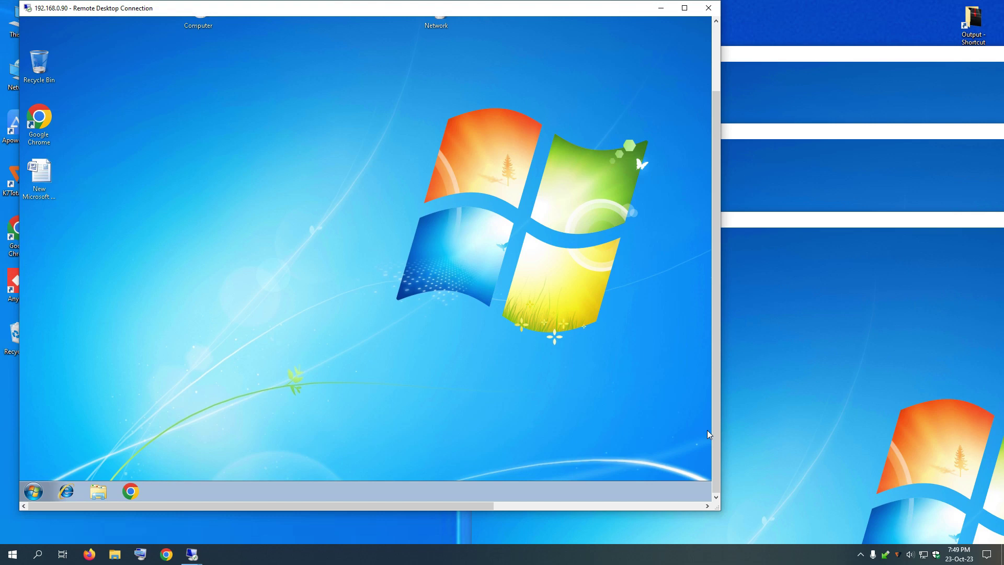
left_click_drag(715, 417, 705, 439)
left_click_drag(716, 152, 672, 312)
- Show Task Manager's Users tab, widened to list Client Name and Session for five sessions
right_click(316, 496)
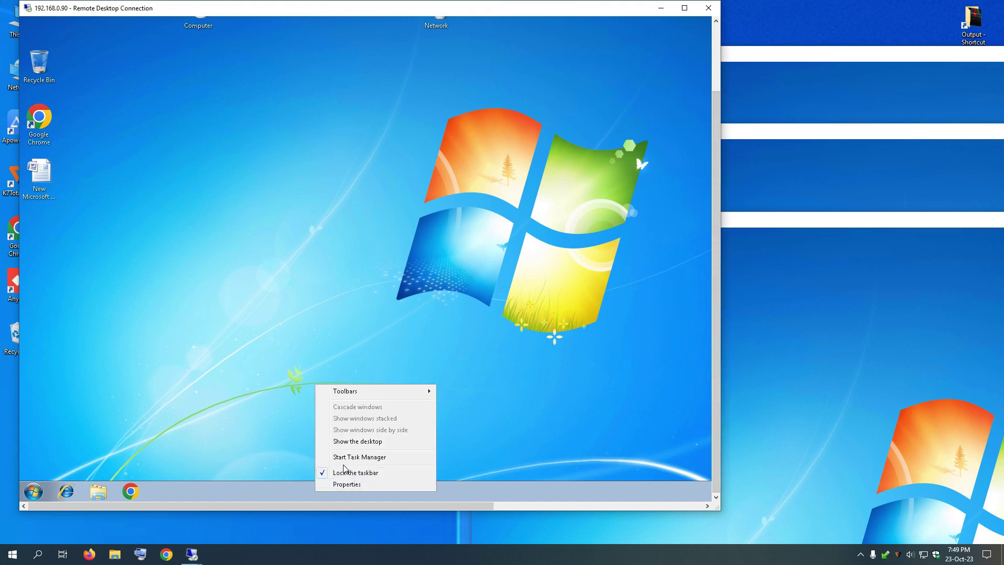
left_click(358, 457)
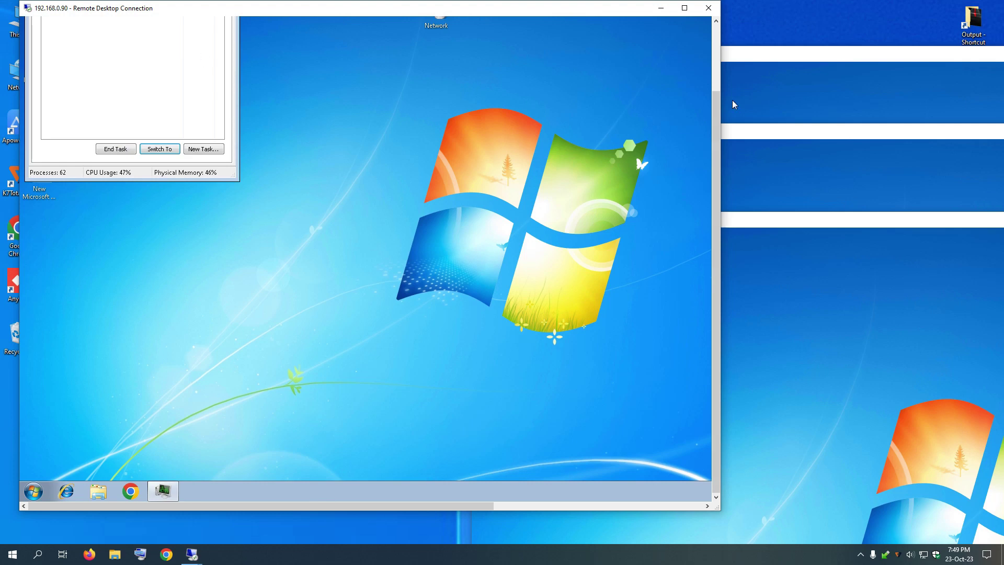
left_click_drag(716, 112, 716, 46)
left_click_drag(140, 26, 201, 91)
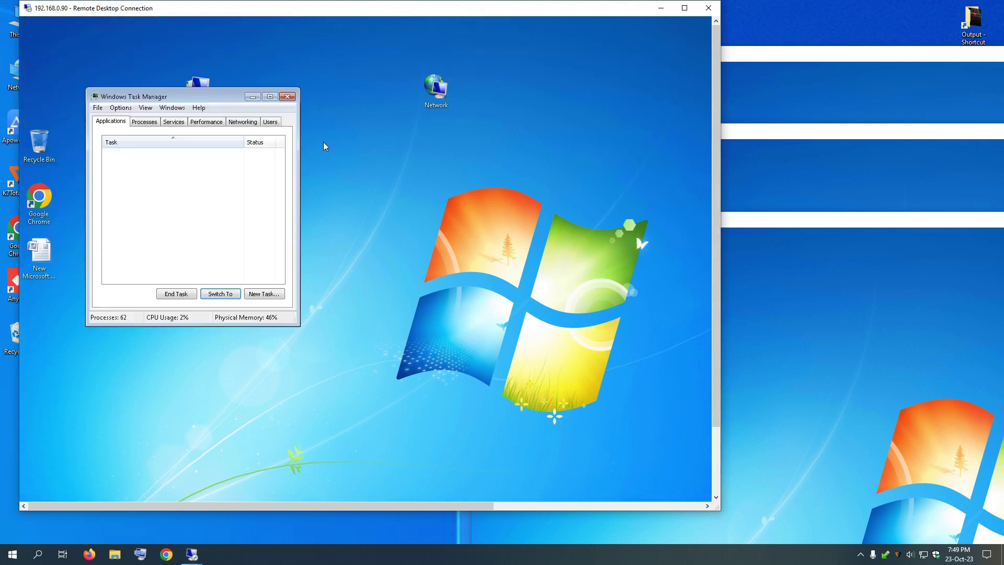
left_click(270, 124)
left_click_drag(300, 205, 413, 205)
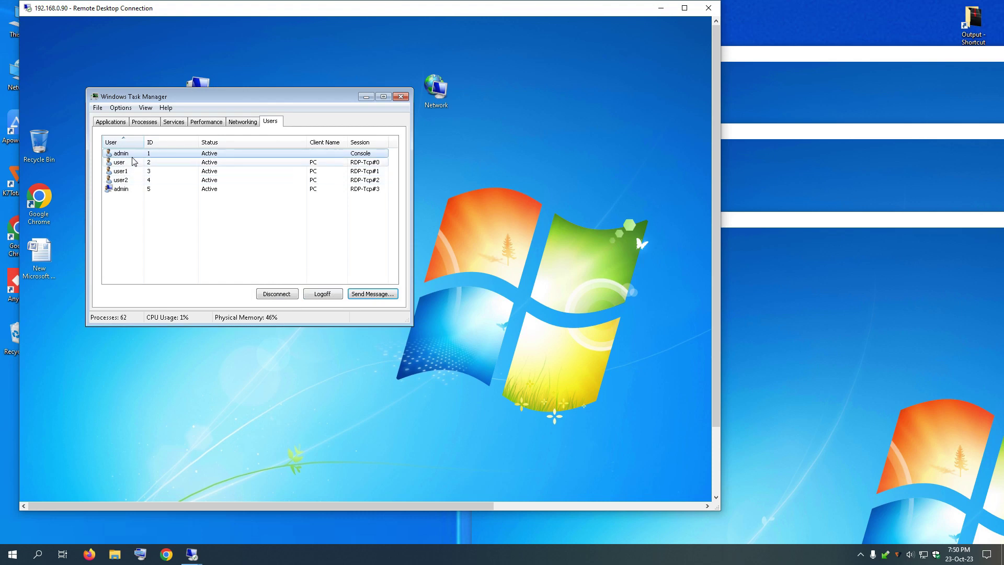
left_click_drag(805, 225, 848, 1)
- Restore the full-screen session to a window and log off that first extra user
double_click(555, 7)
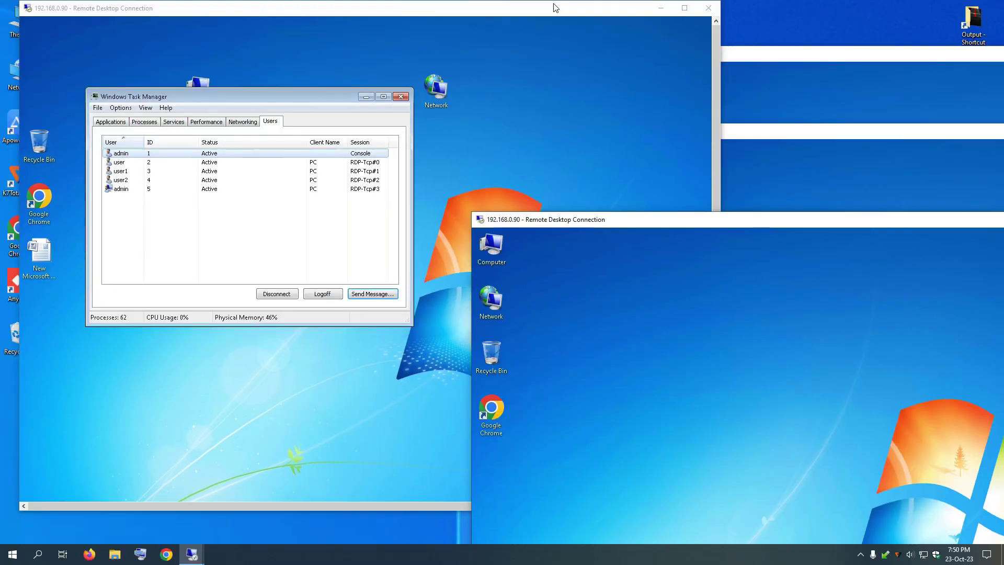
left_click_drag(729, 220, 560, 41)
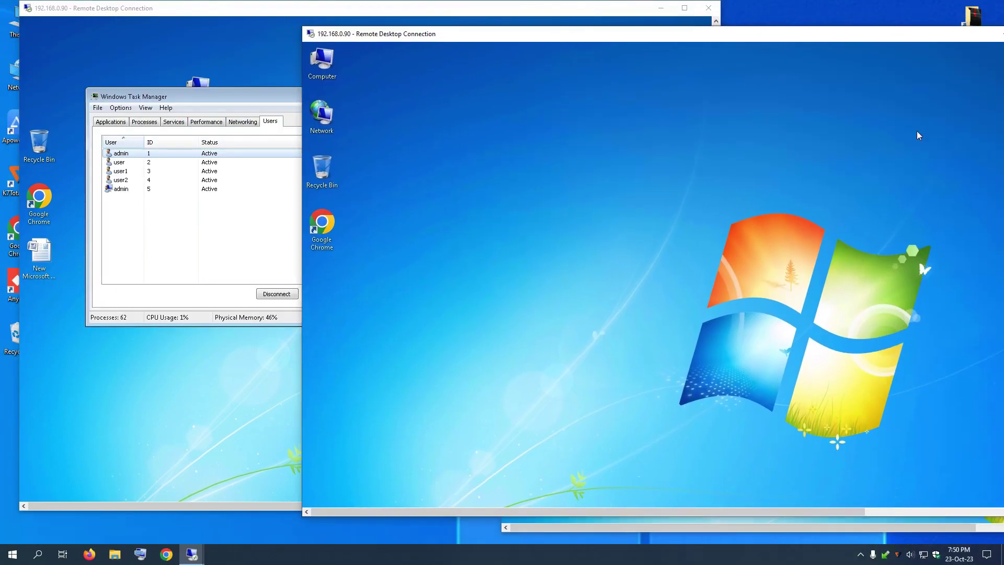
left_click_drag(847, 36, 663, 32)
left_click_drag(880, 167, 880, 245)
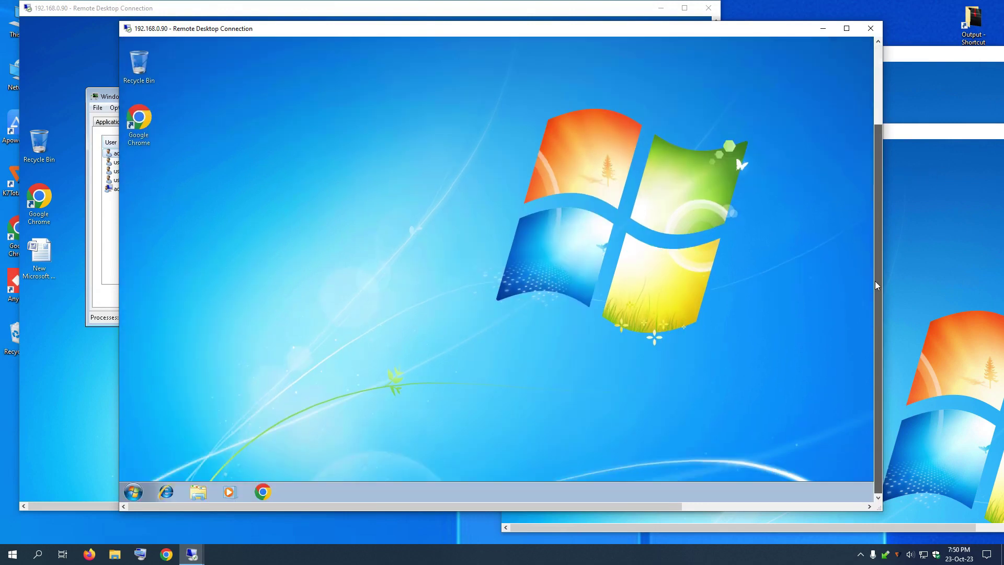
left_click_drag(470, 34, 681, 41)
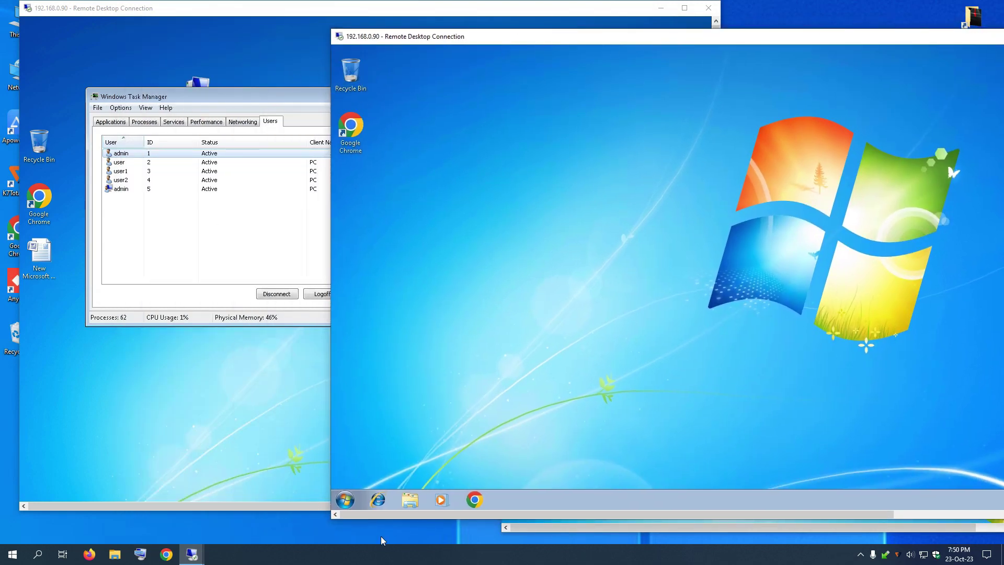
left_click(348, 501)
left_click(491, 475)
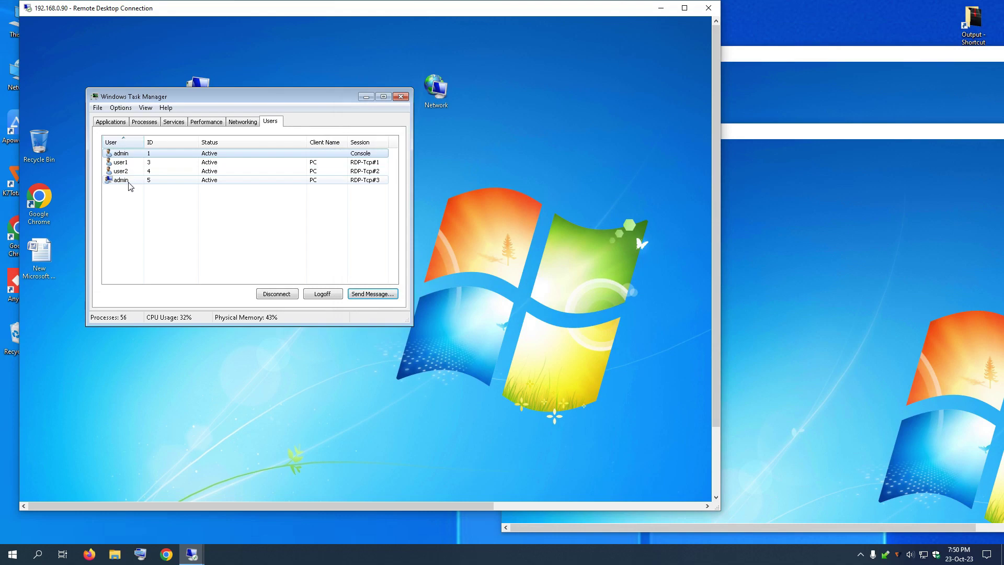
- Log off the second extra user session from its Start menu
left_click(842, 141)
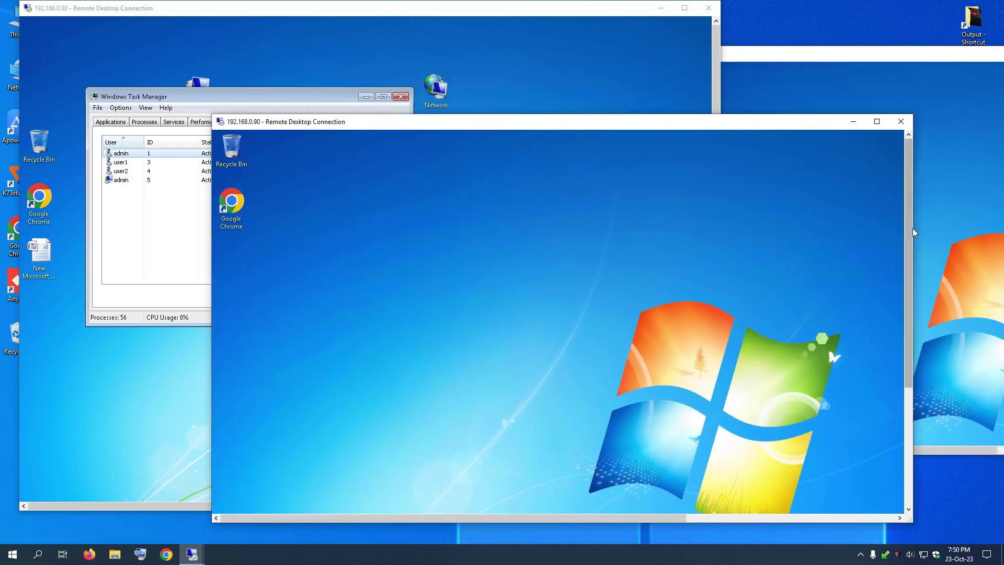
left_click_drag(909, 233, 908, 356)
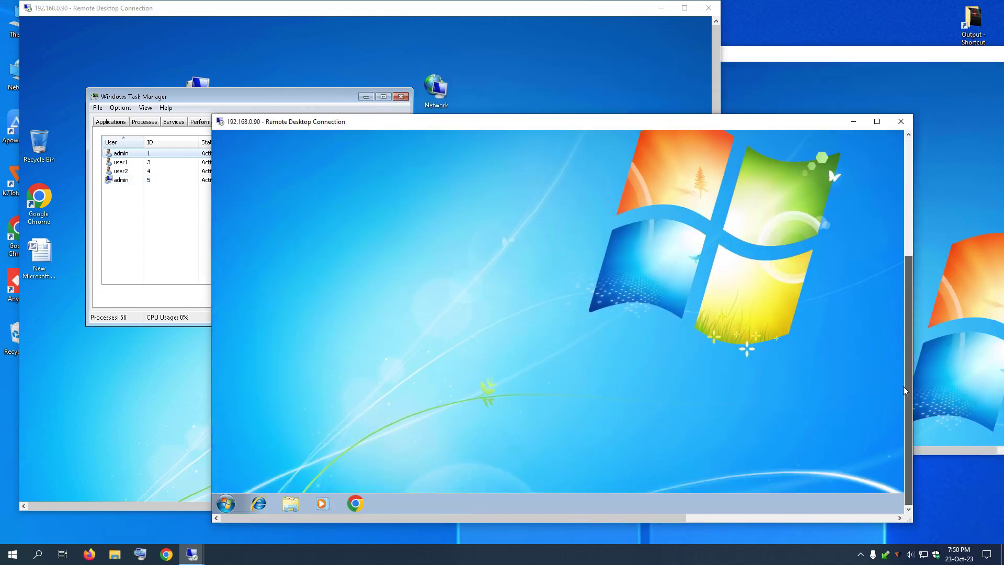
left_click(226, 503)
left_click_drag(470, 126, 681, 83)
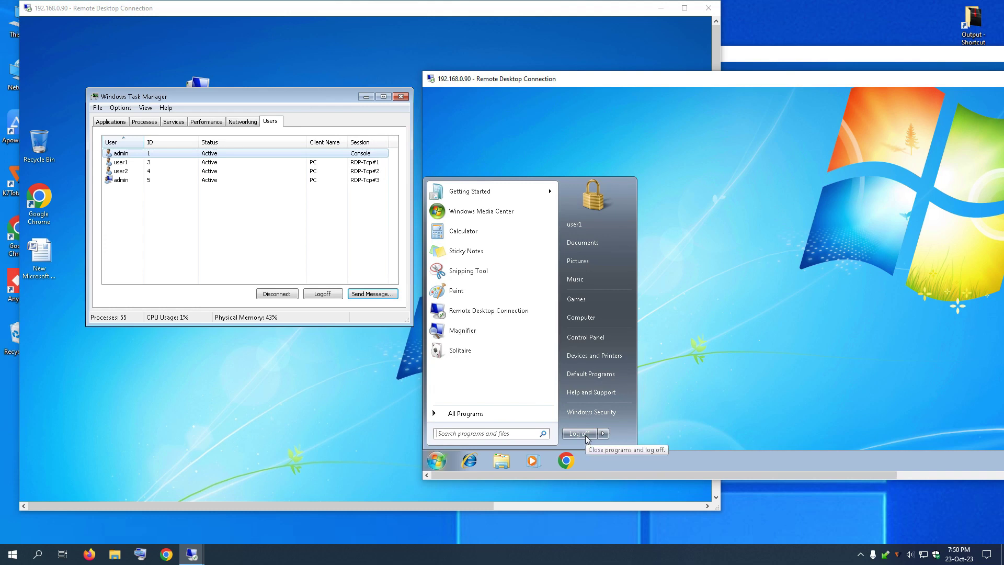
left_click(585, 435)
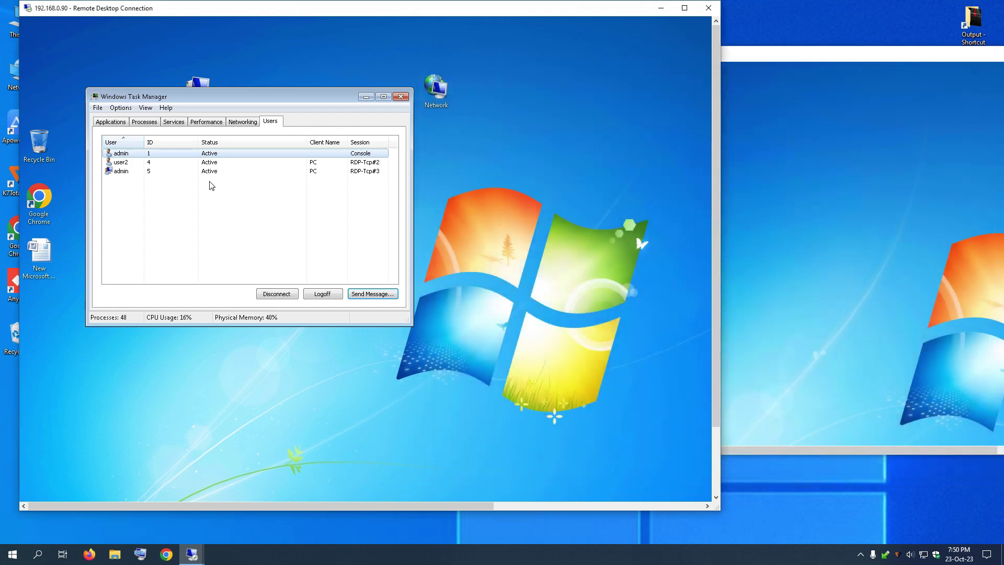
- Log off the last extra user session, uncovering Task Manager
left_click(883, 55)
left_click_drag(883, 55, 578, 60)
left_click(778, 346)
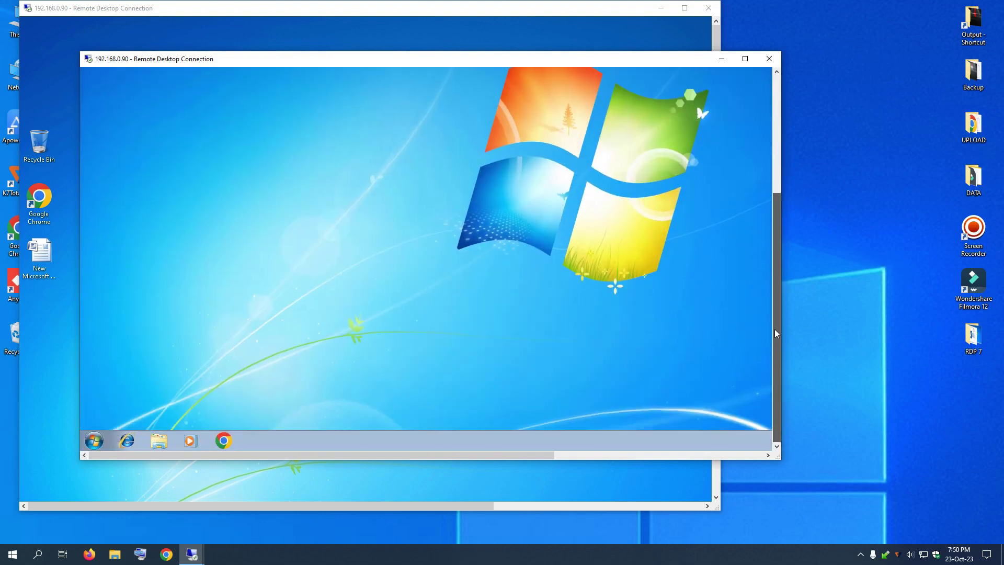
left_click_drag(406, 63, 790, 85)
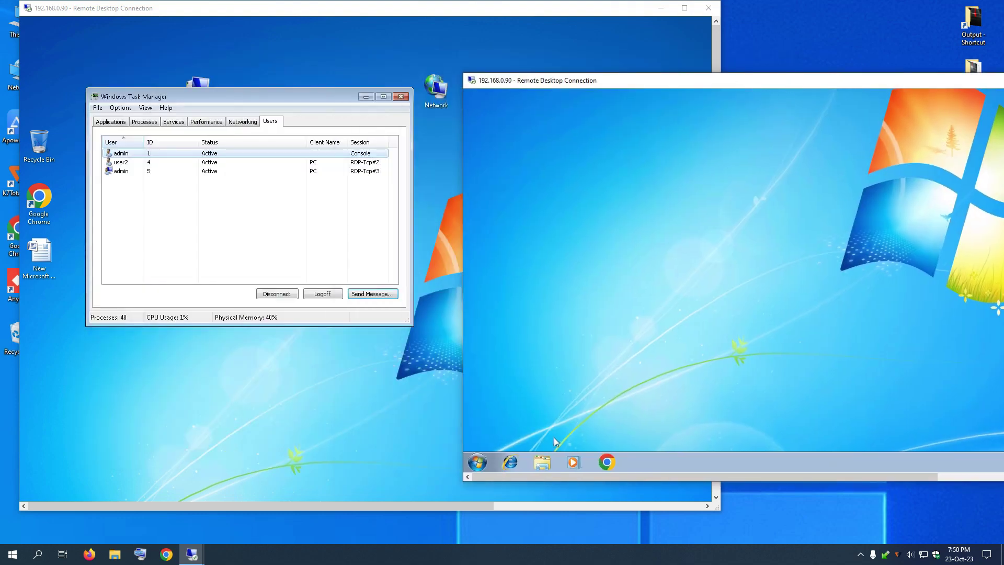
left_click(481, 464)
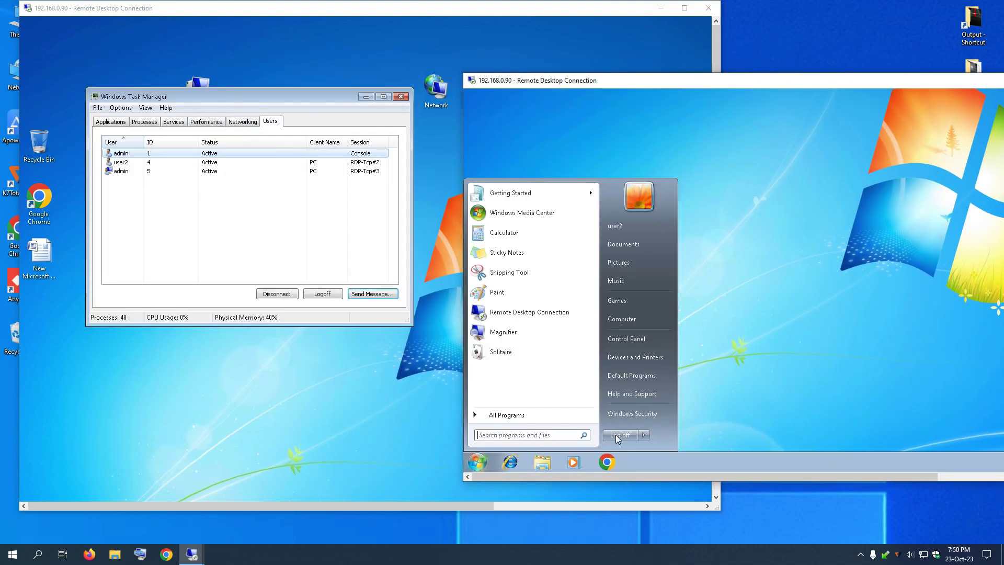
left_click(619, 435)
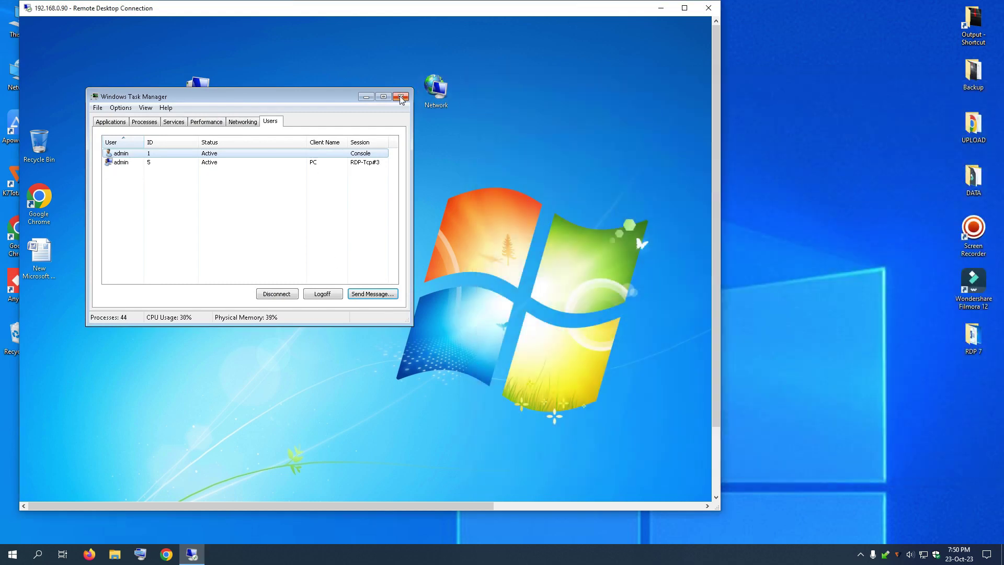
- Close Task Manager and refresh the remaining admin session's desktop
left_click(400, 96)
right_click(412, 198)
left_click(439, 218)
left_click_drag(390, 10, 621, 53)
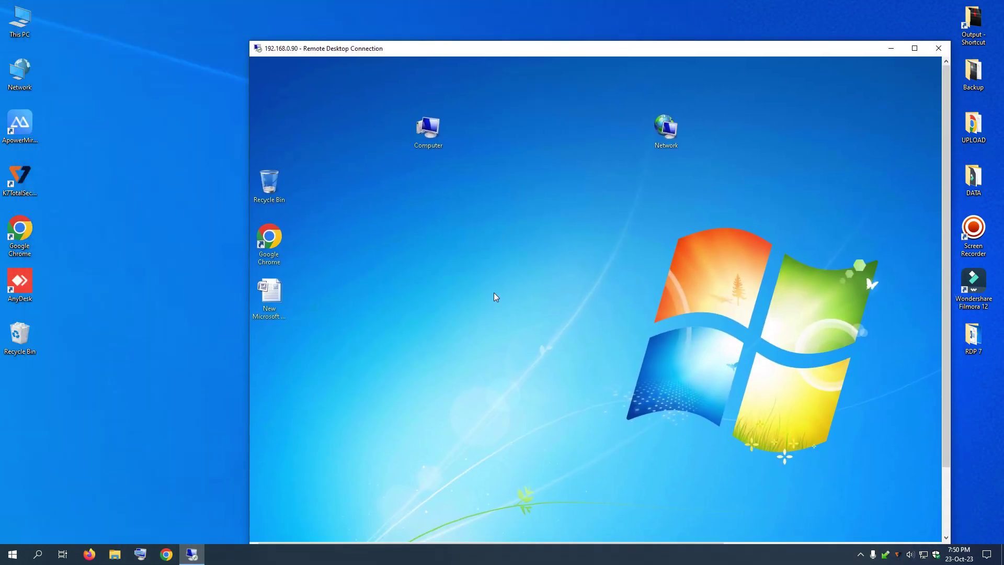